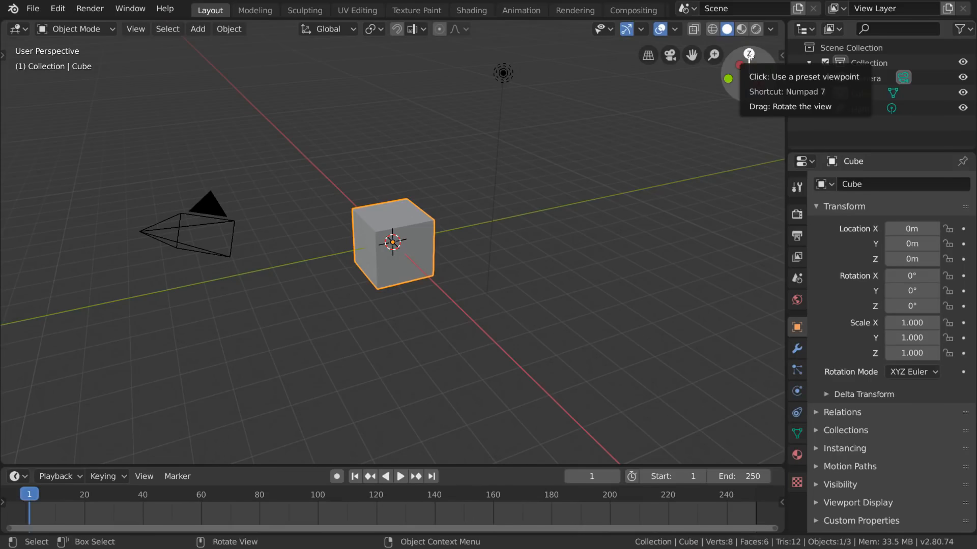
View the default cube from the top and right preset viewpoints, and orbit back to an angled perspective view.
left_click(749, 54)
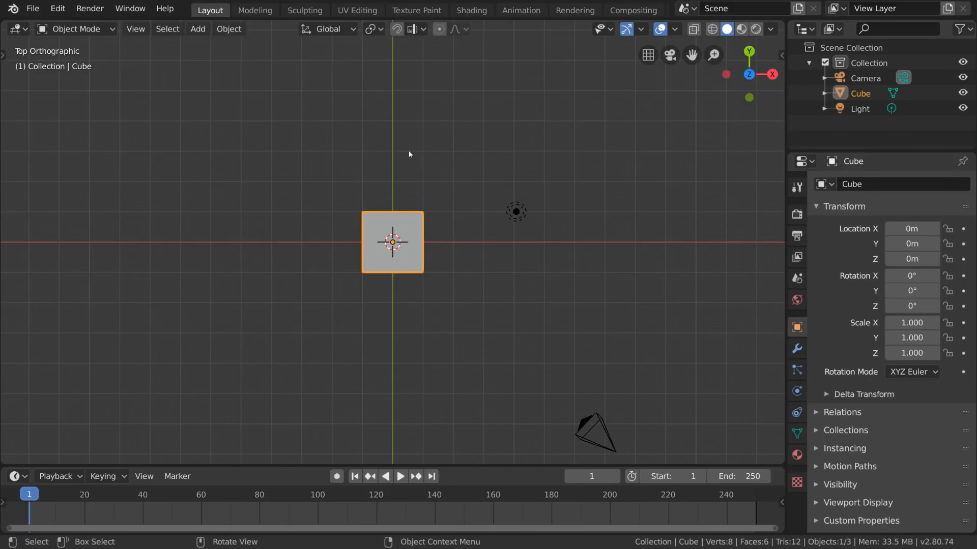
left_click(772, 75)
left_click(772, 75)
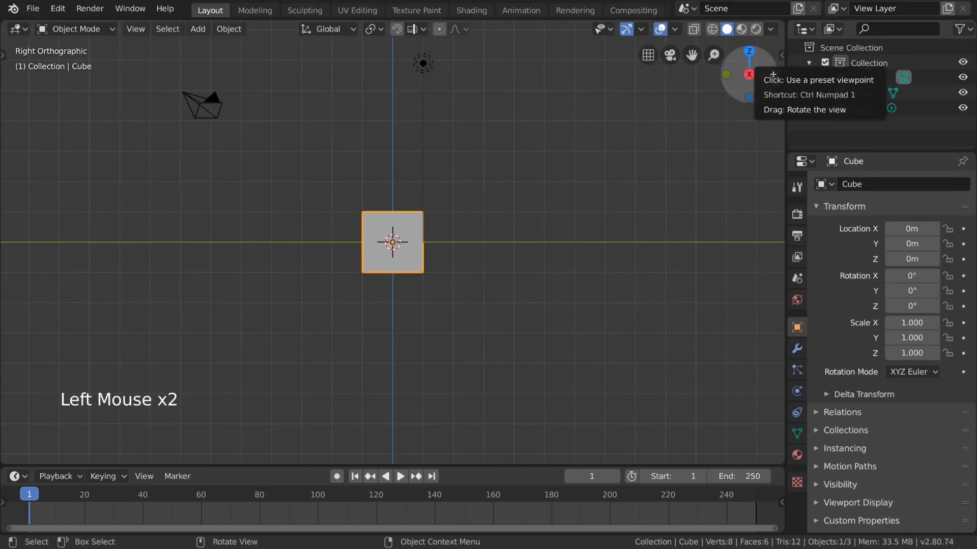
left_click(749, 52)
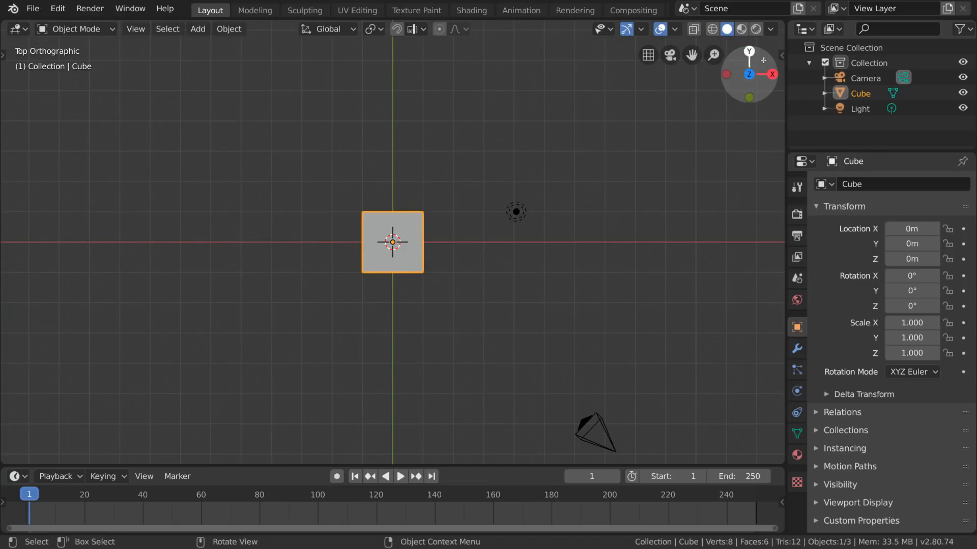
left_click_drag(762, 65, 687, 255)
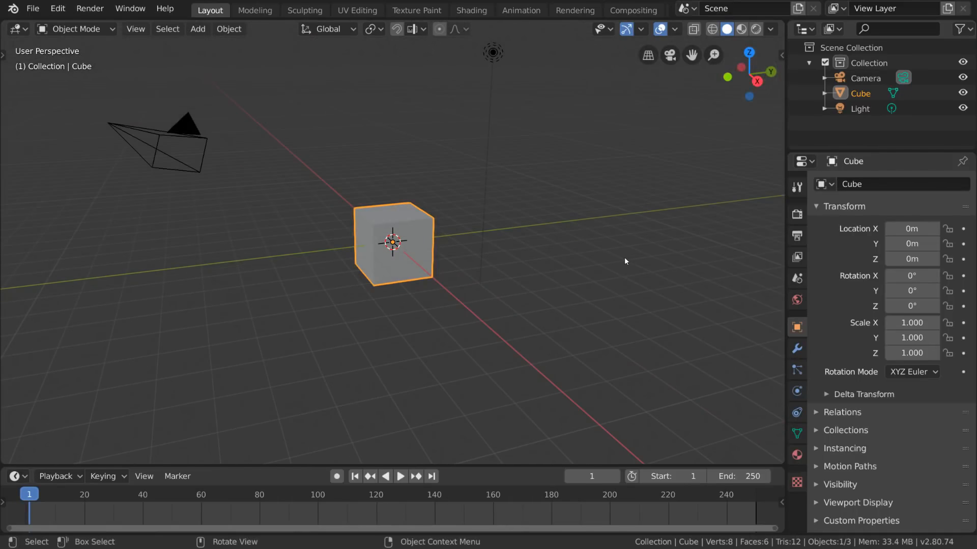
middle_click_drag(619, 257, 641, 246)
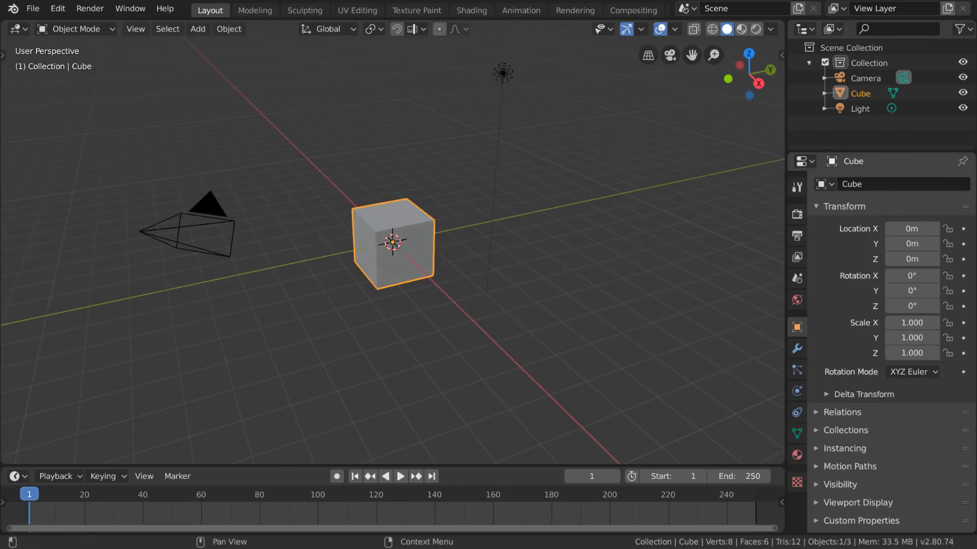
middle_click_drag(646, 281, 637, 308)
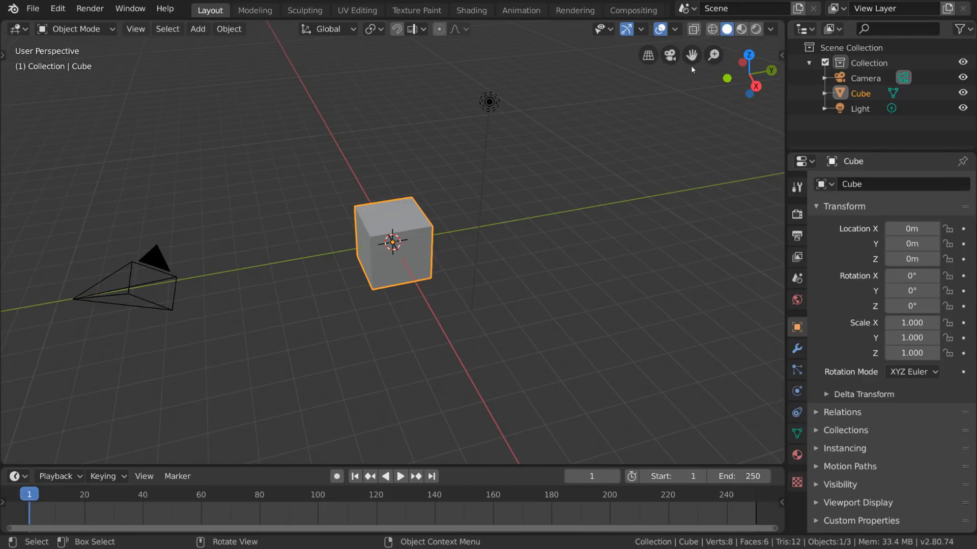
Pan and orbit the 3D view so the cube moves well away from the centre.
left_click_drag(692, 55, 351, 76)
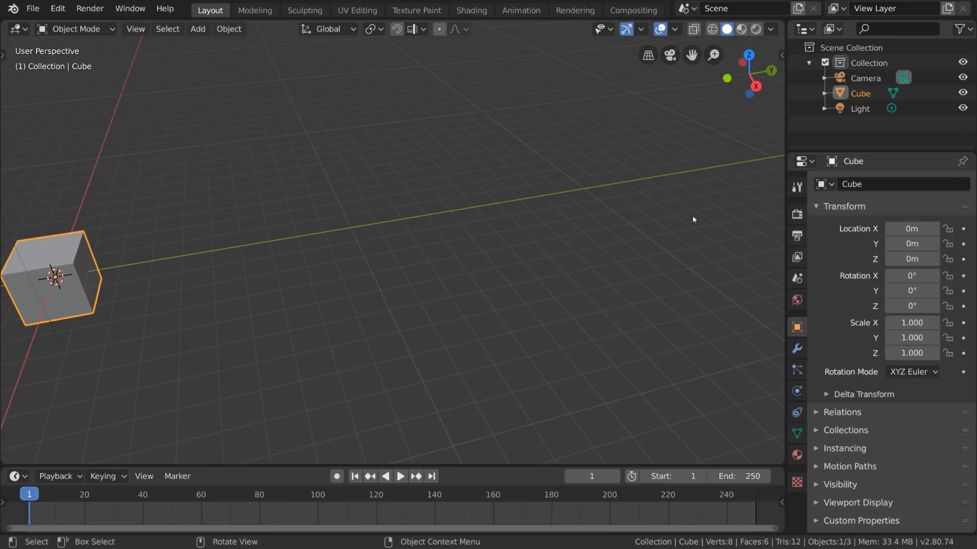
middle_click_drag(575, 218, 532, 256)
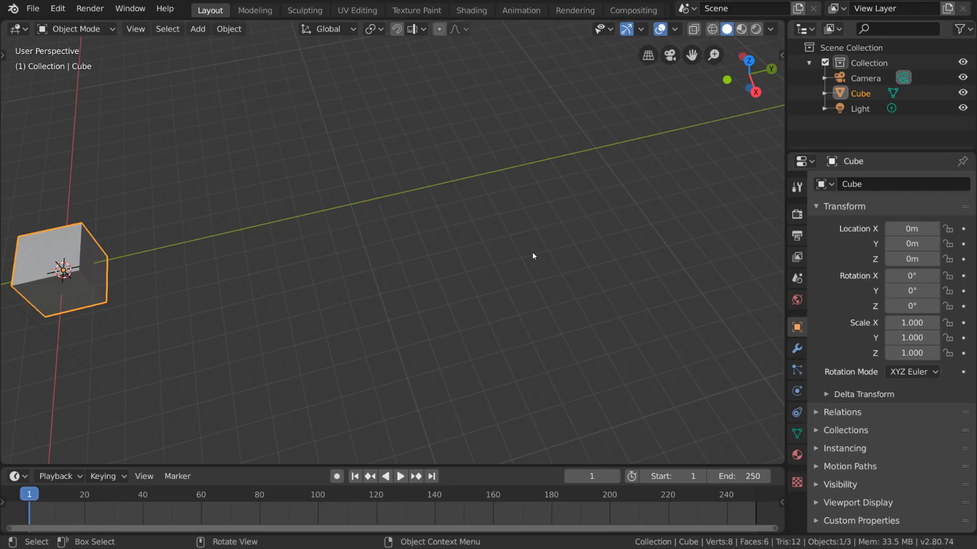
middle_click_drag(451, 255, 449, 194, "shift")
left_click(449, 194)
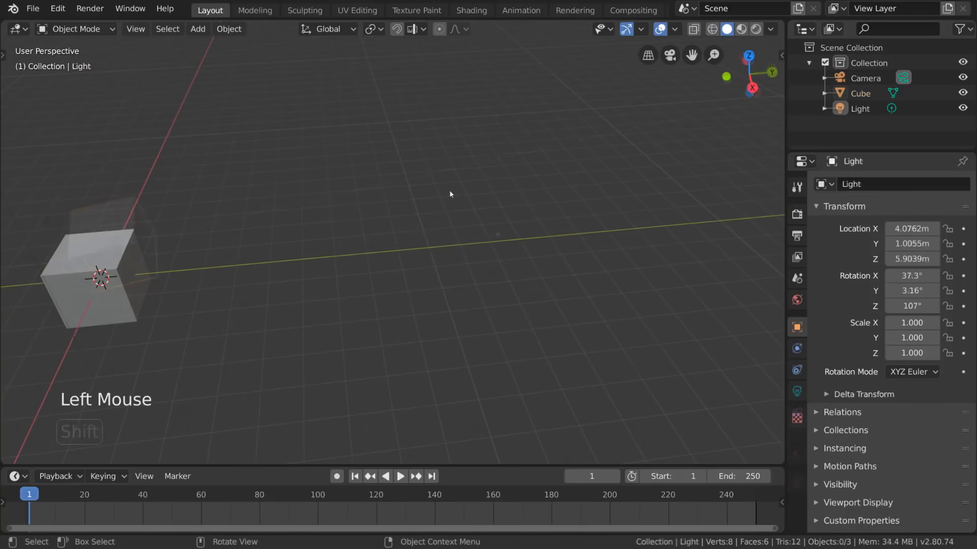
Select the cube and frame it in the 3D view with Frame Selected.
left_click(126, 248)
left_click(151, 265)
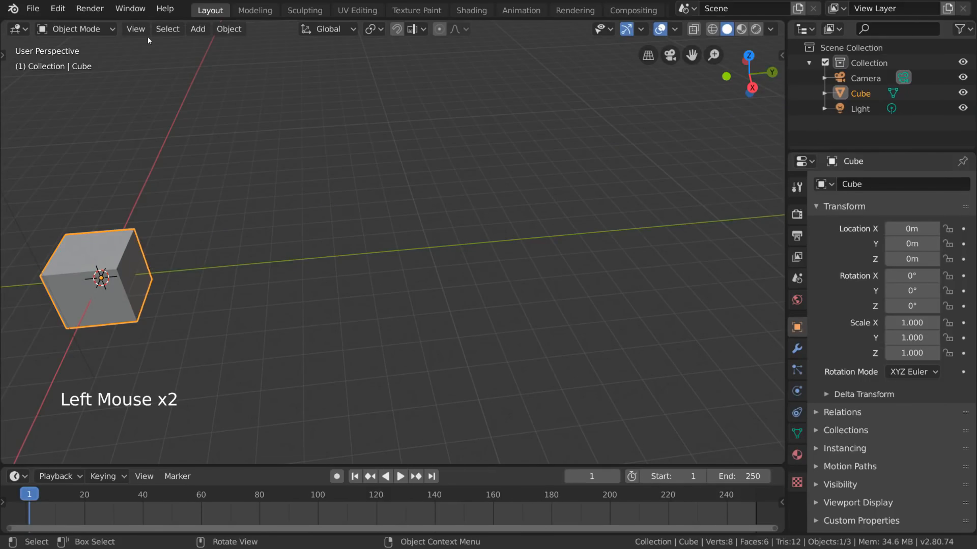
left_click(136, 29)
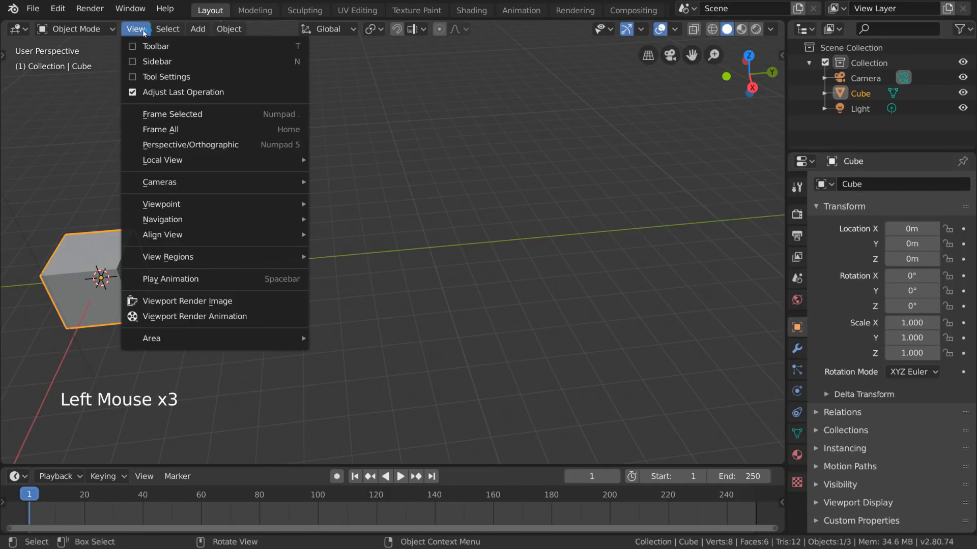
left_click(242, 115)
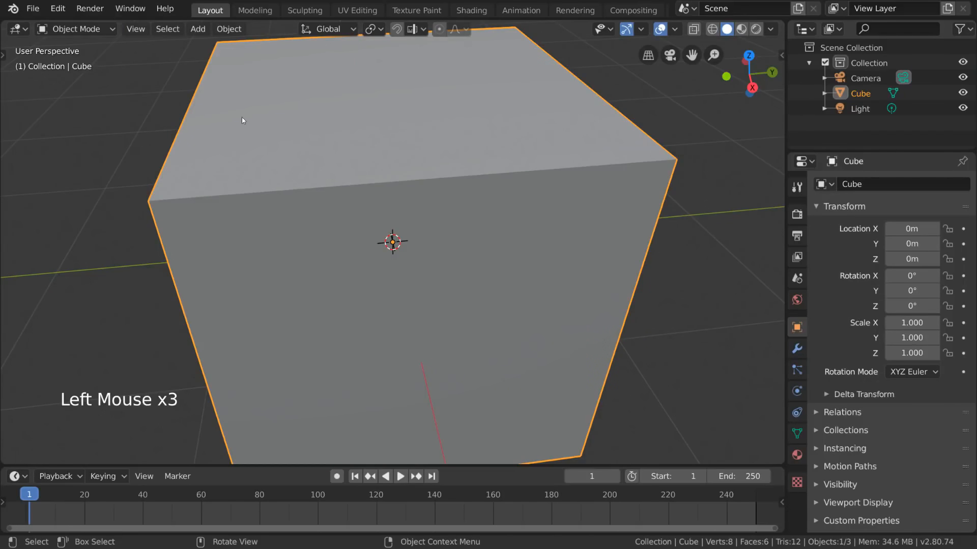
middle_click_drag(248, 118, 224, 87)
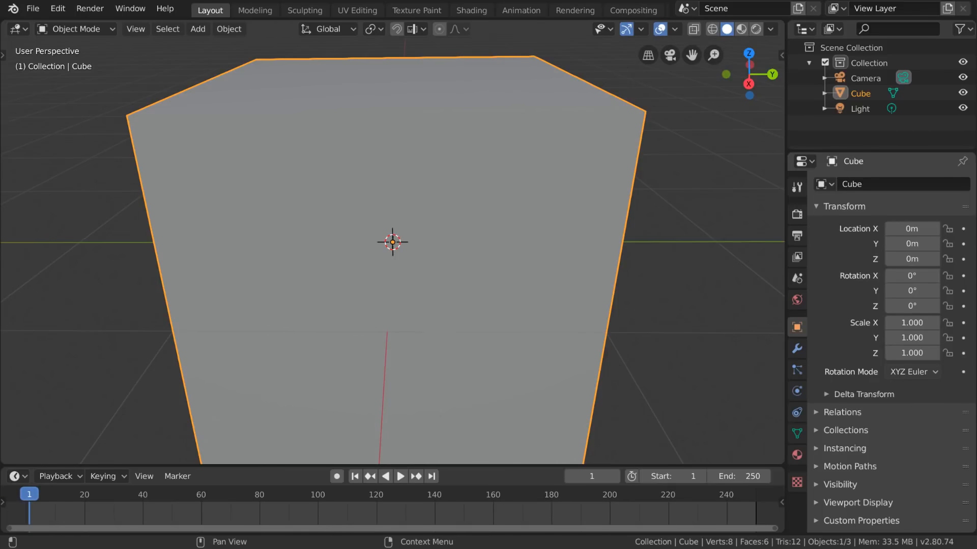
Zoom the 3D view out from the cube and in again to inspect it at different distances.
left_click(714, 54)
left_click_drag(713, 55, 713, 145)
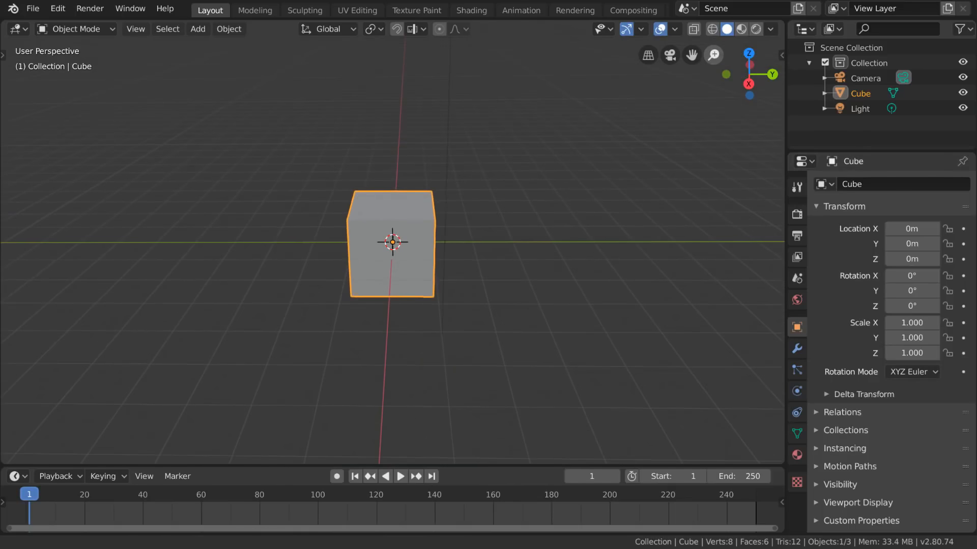
scroll(597, 292, "up", 4)
scroll(597, 292, "up", 2)
scroll(596, 292, "down", 6)
scroll(596, 292, "up", 6)
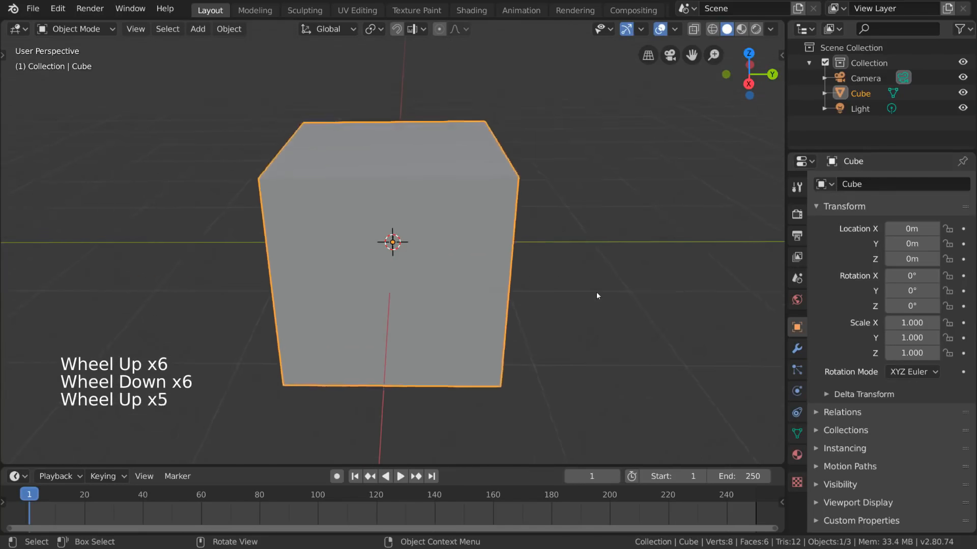
scroll(596, 292, "down", 5)
scroll(596, 291, "up", 5)
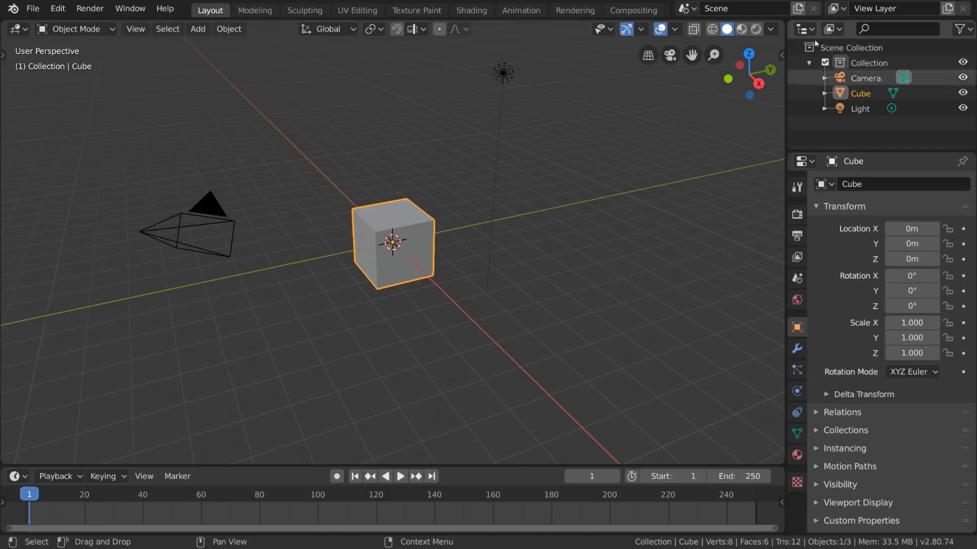
Look at the cube through the scene camera and return to the user perspective, twice.
left_click(673, 61)
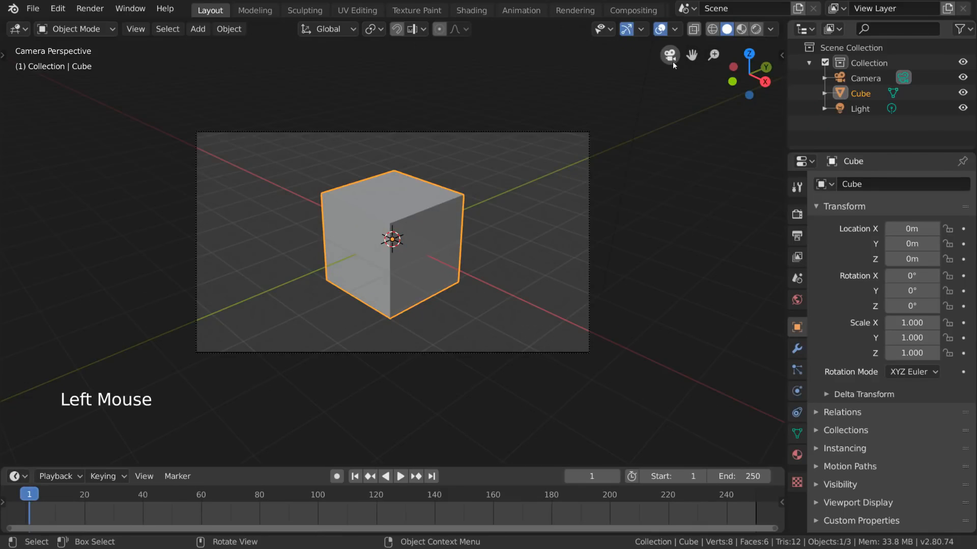
left_click(672, 61)
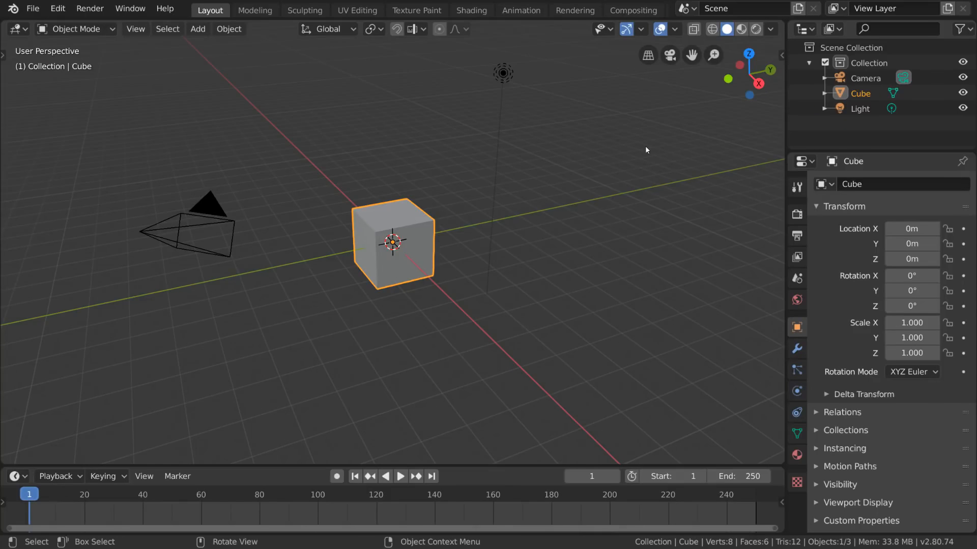
key("KP_0")
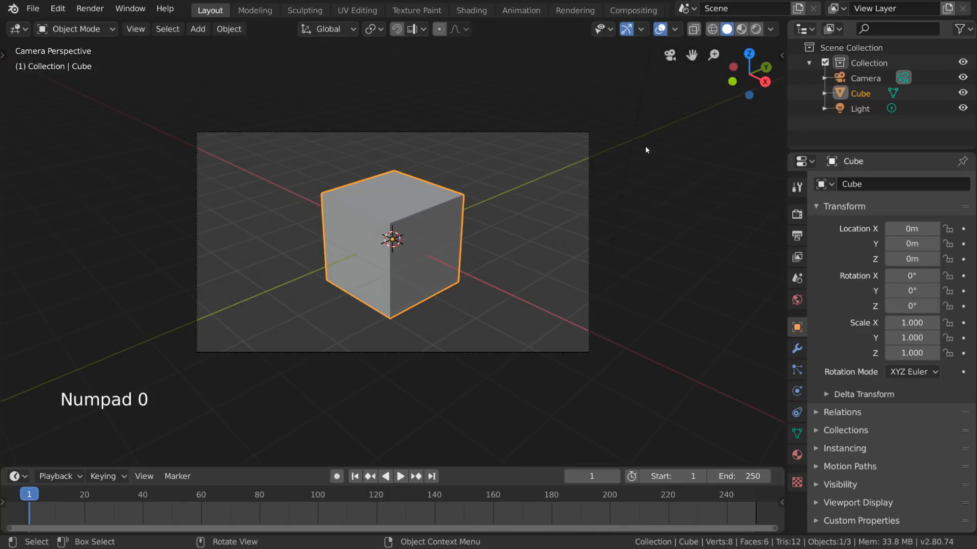
key("KP_0")
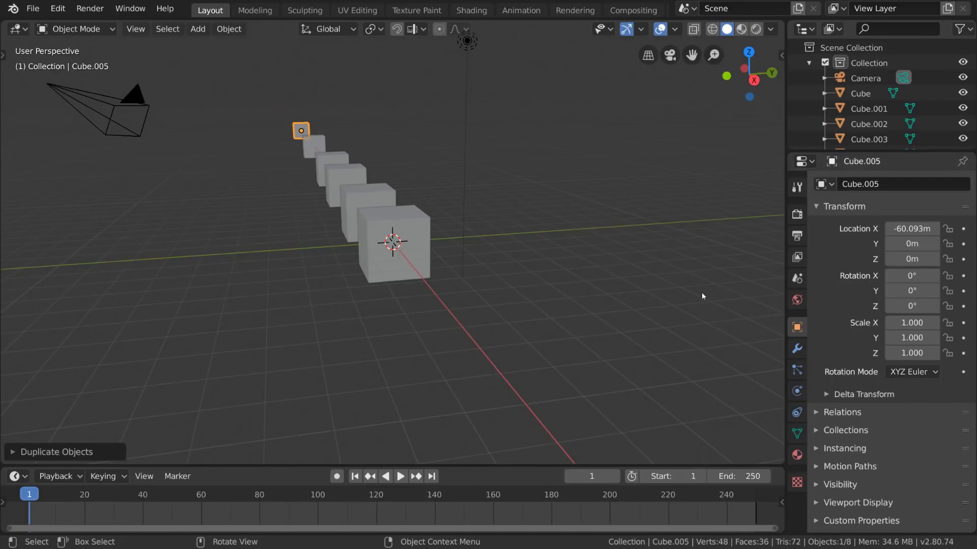
Compare the row of cubes in perspective and orthographic projection from different angles, finishing in orthographic.
middle_click_drag(630, 246, 634, 255)
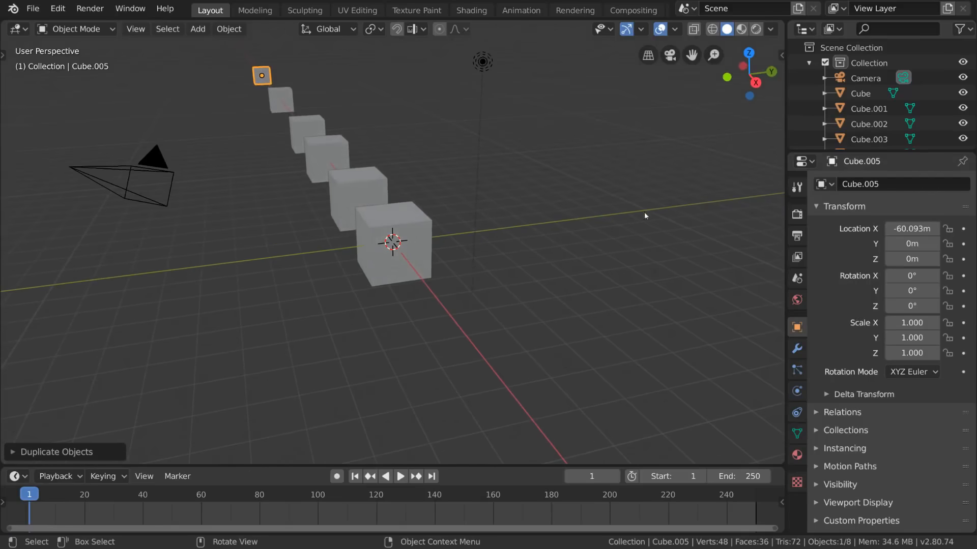
left_click(653, 57)
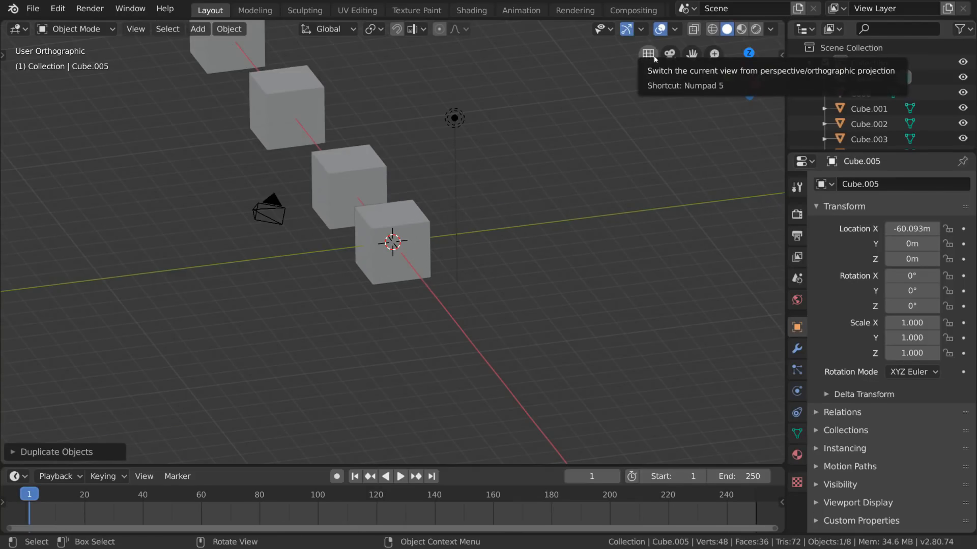
left_click(654, 56)
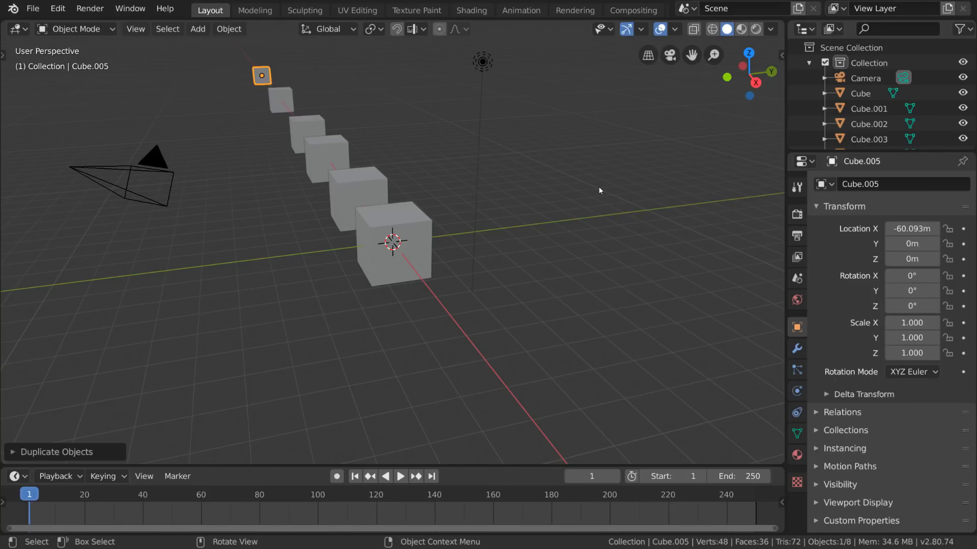
mouse_move(599, 191)
middle_mouse_down()
mouse_move(563, 185)
mouse_move(589, 203)
middle_mouse_up()
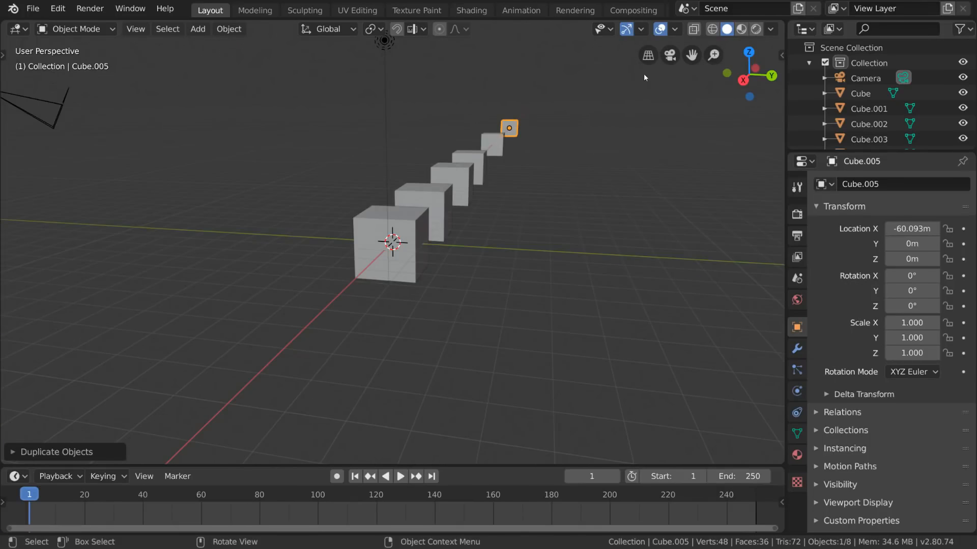
left_click(648, 56)
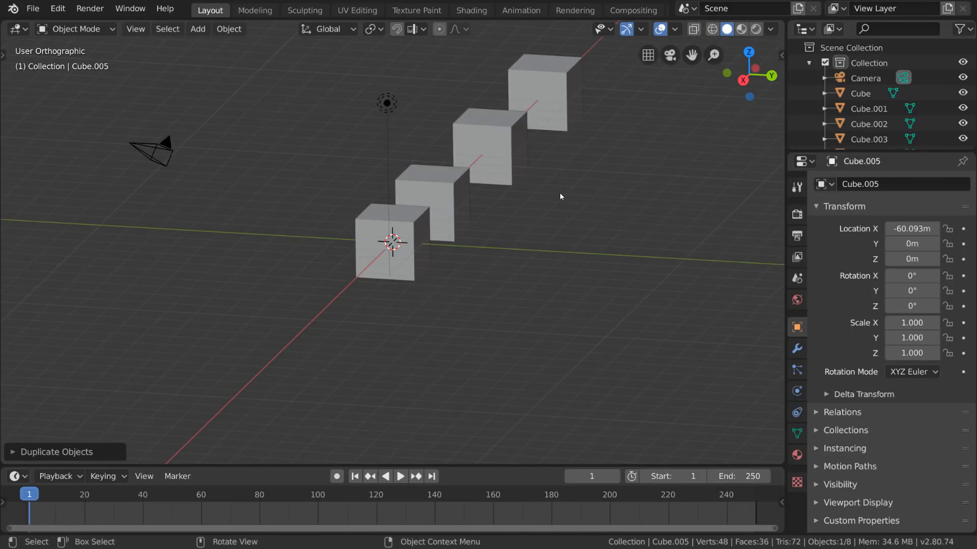
scroll(567, 200, "down", 3)
middle_click_drag(568, 200, 572, 198)
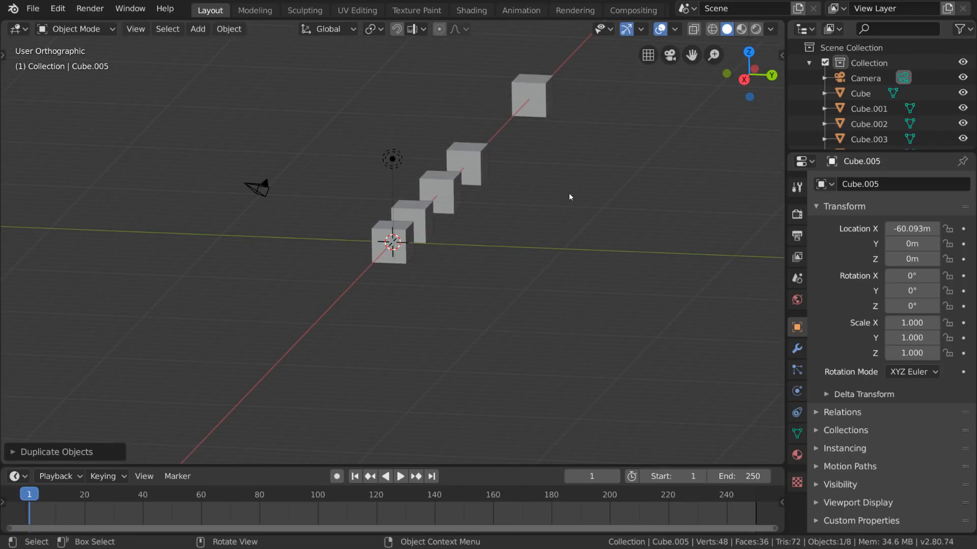
middle_click_drag(573, 201, 594, 206)
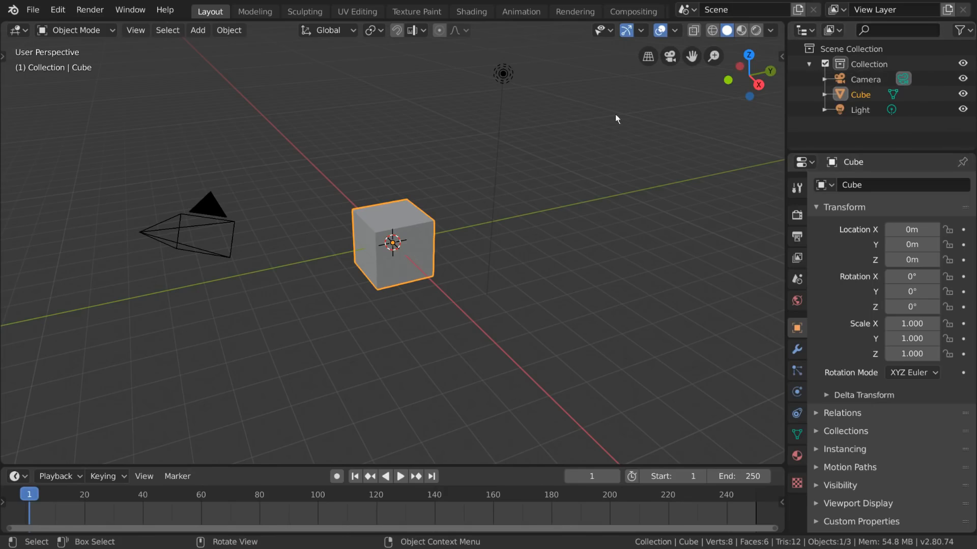
Examine how the status bar hints change with a modifier held, and try orbiting and panning the 3D view.
key("shift")
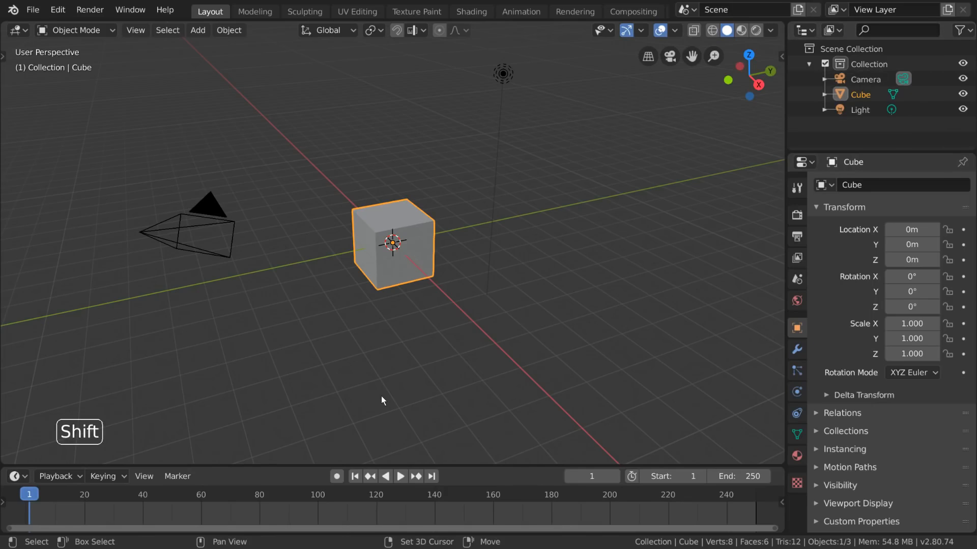
key("shift")
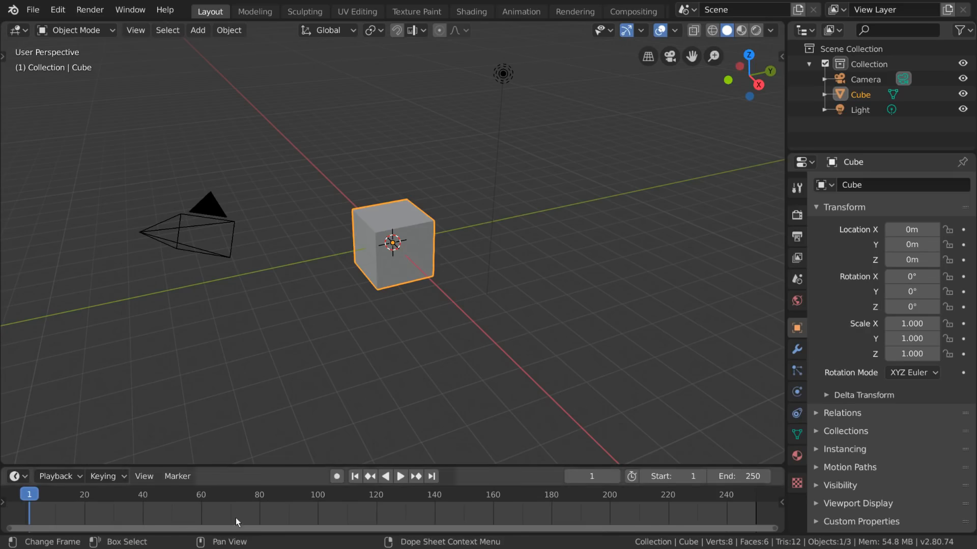
key("shift")
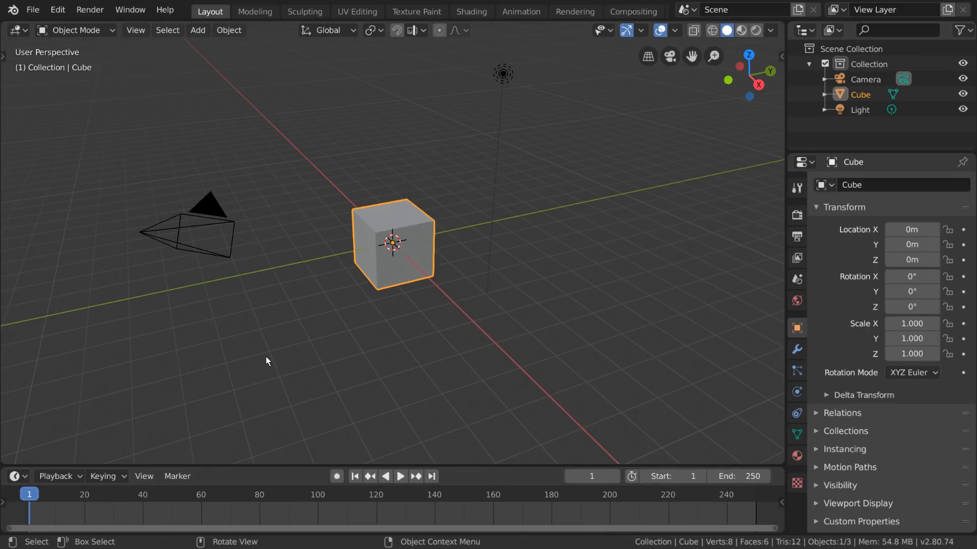
key("shift")
mouse_move(395, 304)
middle_mouse_down()
mouse_move(347, 318)
mouse_move(391, 312)
middle_mouse_up()
key("shift")
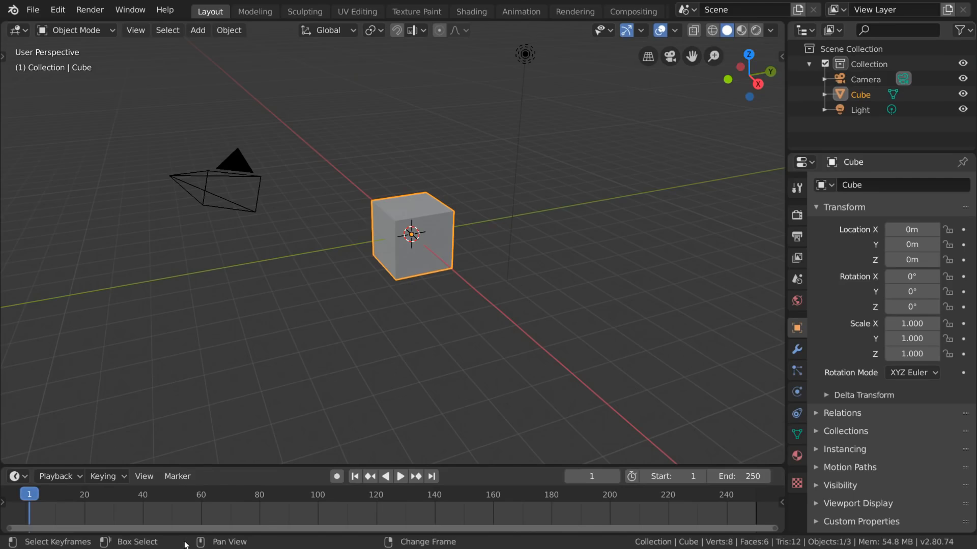
middle_click_drag(427, 294, 426, 321, "shift")
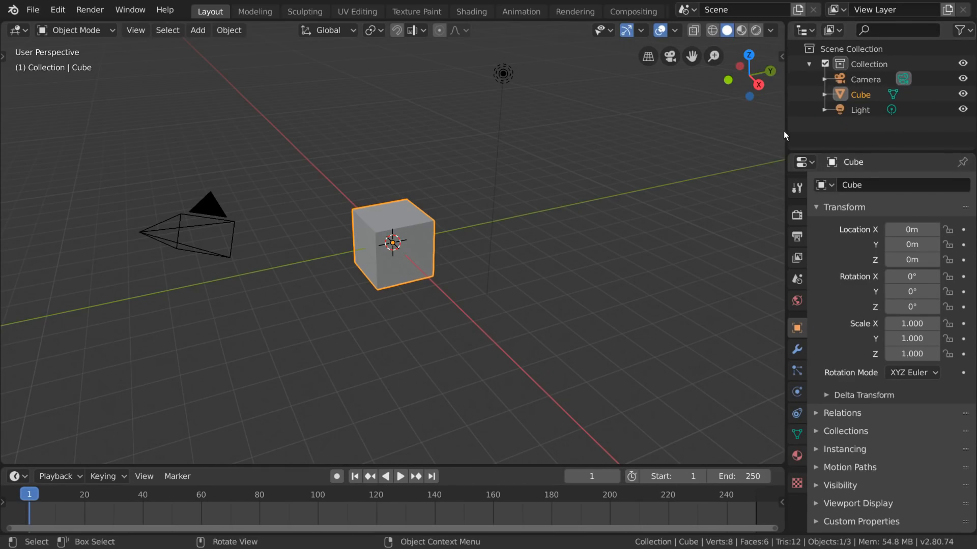
Widen the Outliner and Properties areas slightly and switch the Outliner area to the Dope Sheet editor.
mouse_move(783, 134)
left_mouse_down()
mouse_move(728, 134)
mouse_move(766, 130)
left_mouse_up()
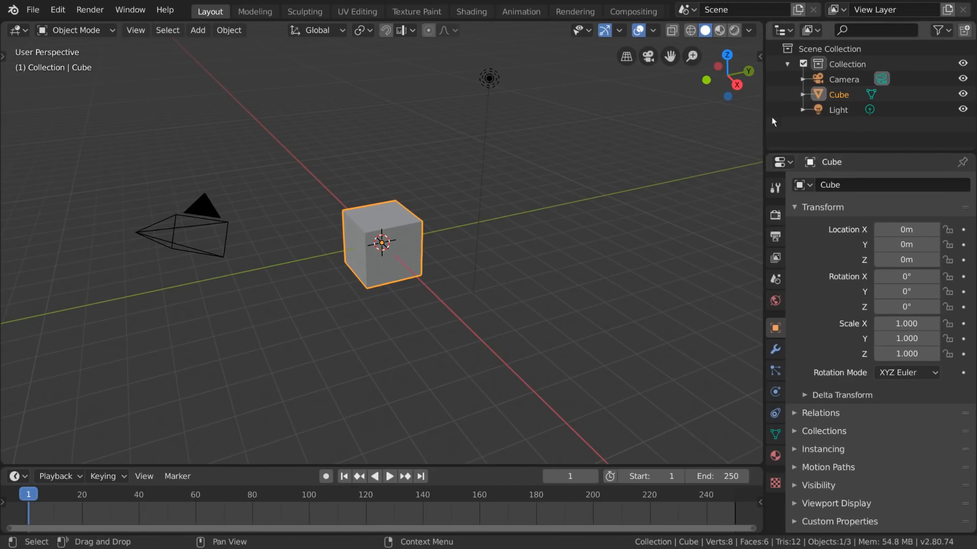
left_click(781, 31)
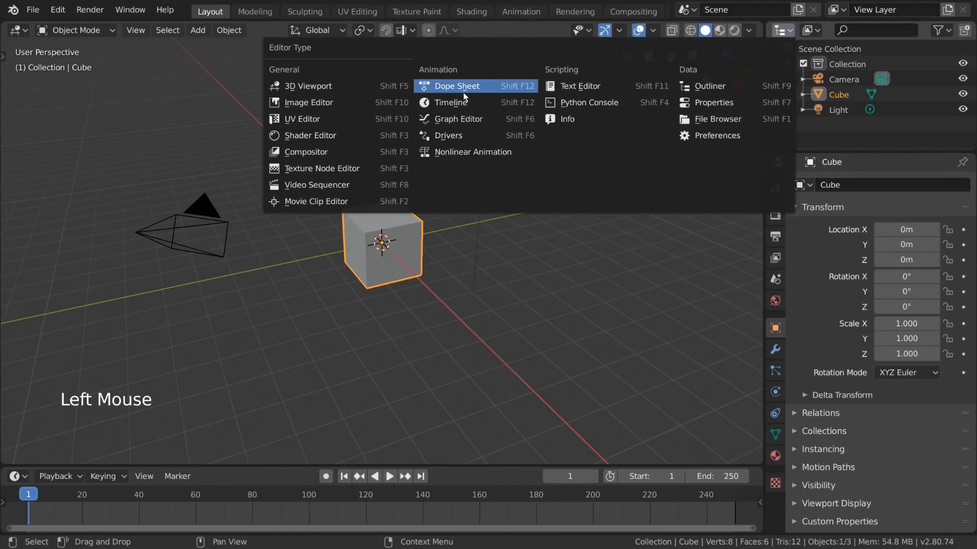
left_click(463, 91)
Switch the Dope Sheet area back to the Outliner and narrow the Outliner and Properties areas slightly.
left_click(782, 31)
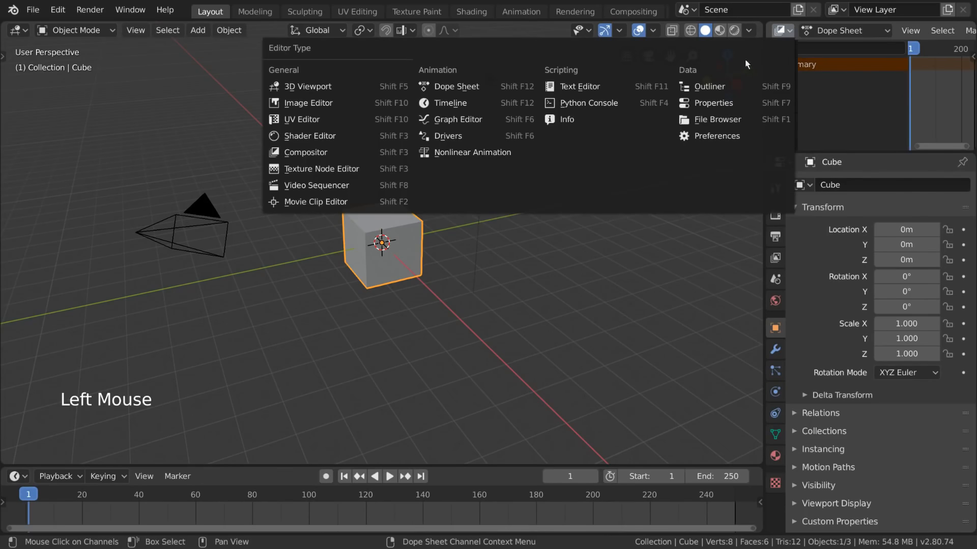
left_click(731, 88)
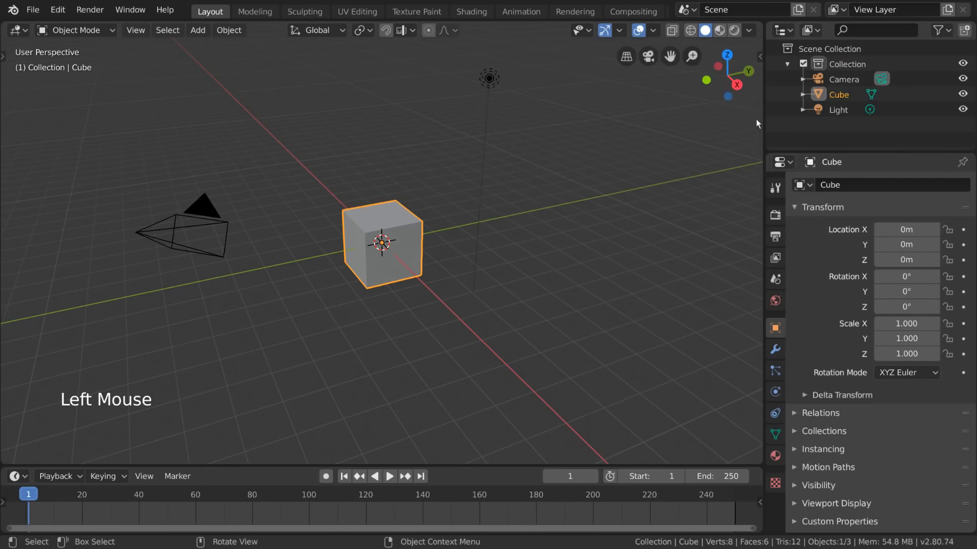
left_click_drag(764, 124, 785, 127)
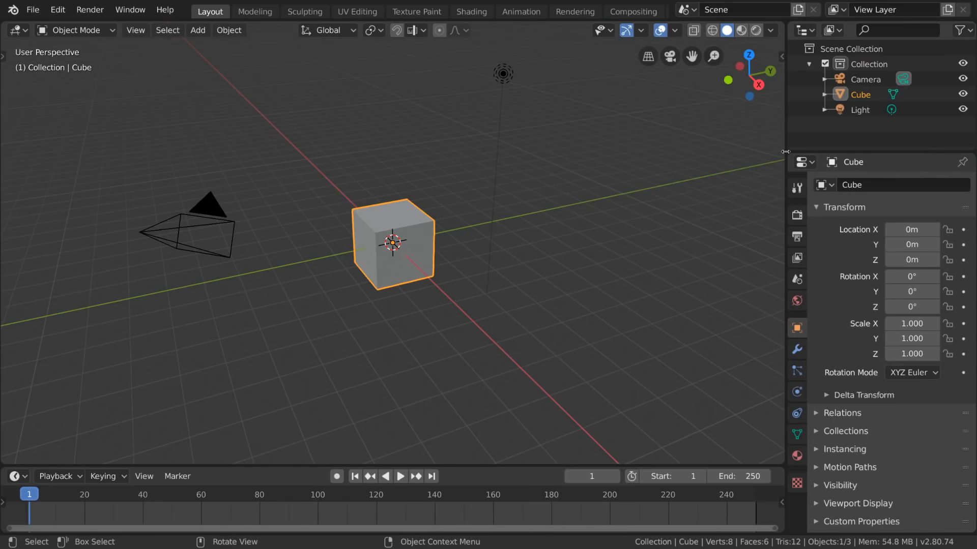
Split the 3D Viewport horizontally near its middle into two stacked viewports.
right_click(786, 122)
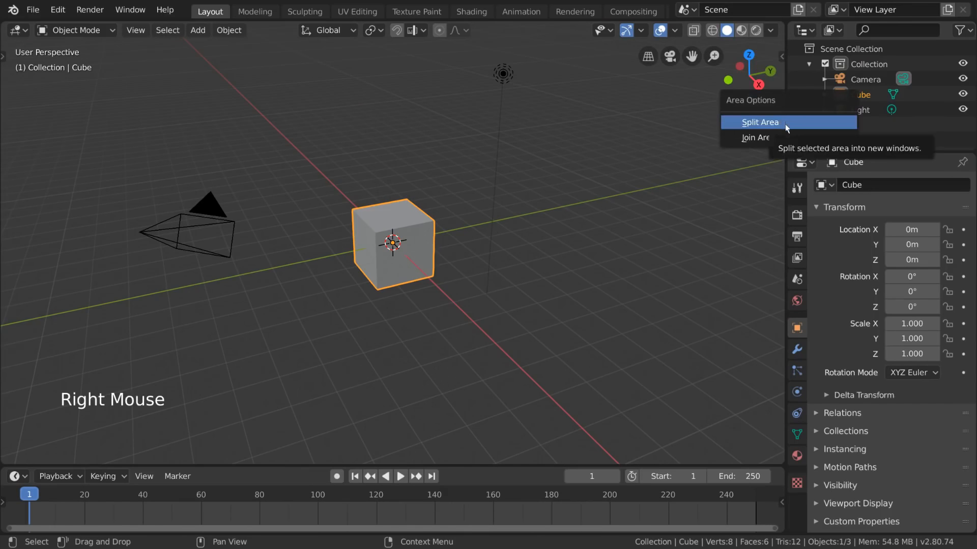
left_click(780, 122)
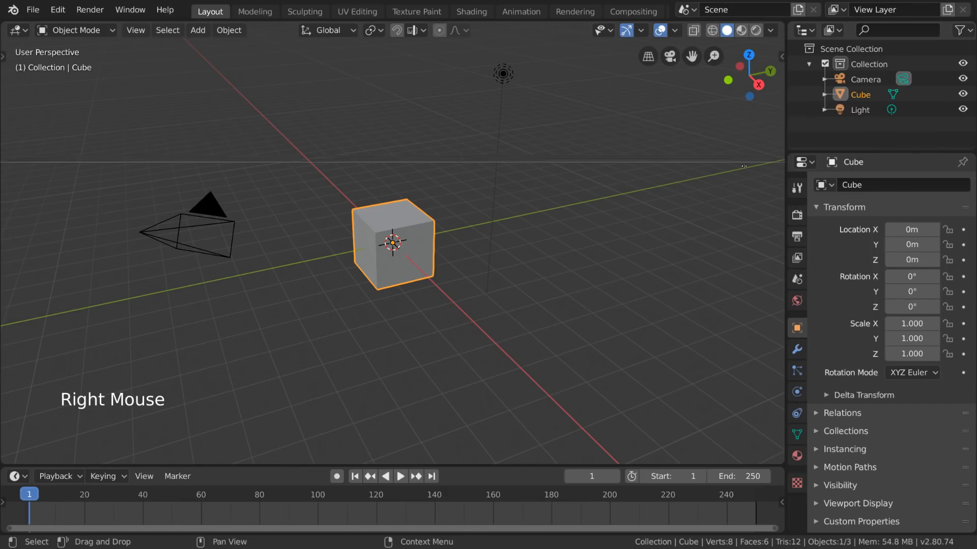
left_click(726, 268)
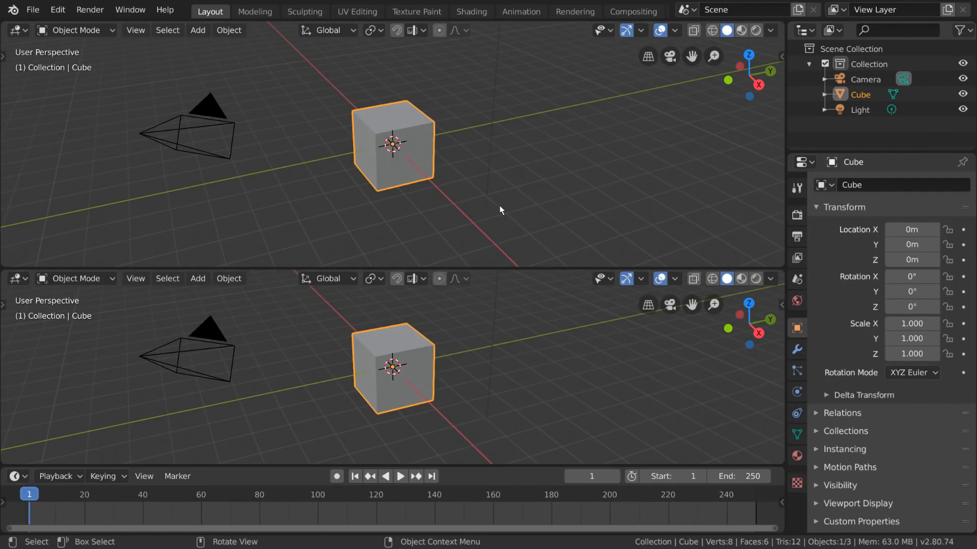
Join the two stacked 3D viewports into one, letting the upper one take over the lower one.
right_click(275, 268)
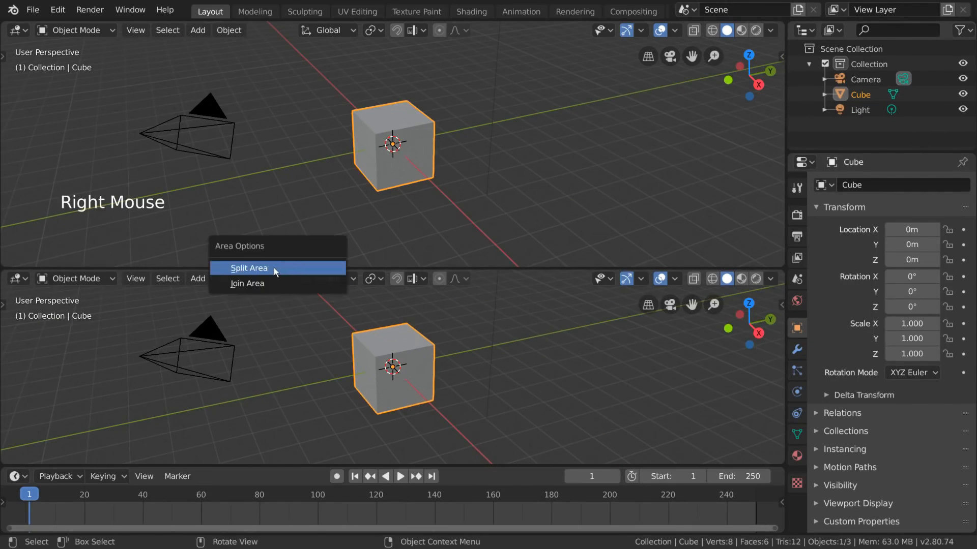
left_click(261, 283)
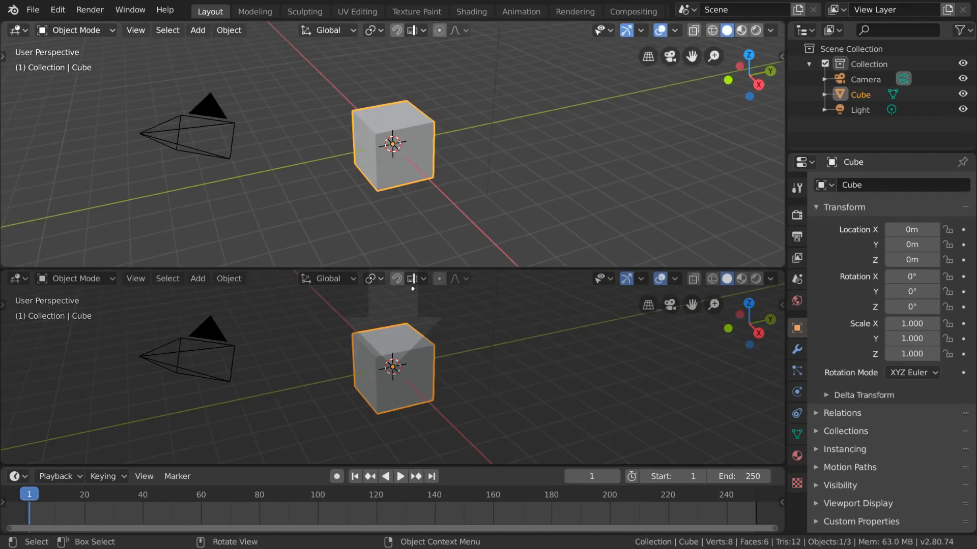
left_click(516, 324)
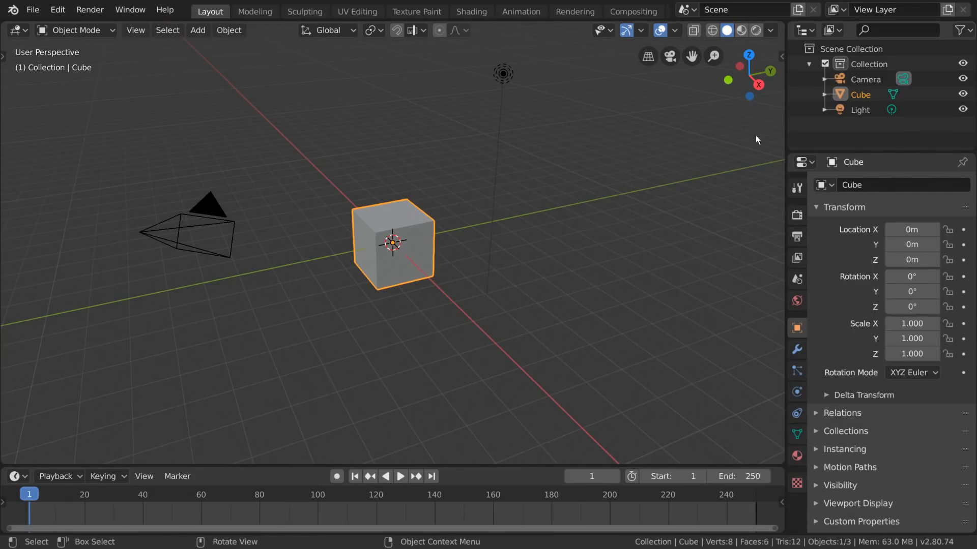
Maximize the Outliner and restore the normal layout, and repeat this with other areas.
key("ctrl+space")
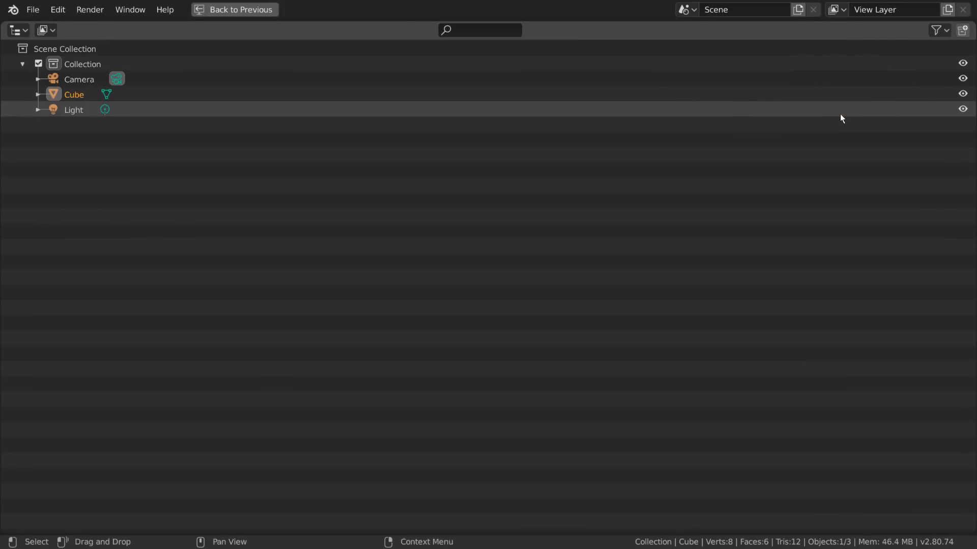
key("ctrl+space")
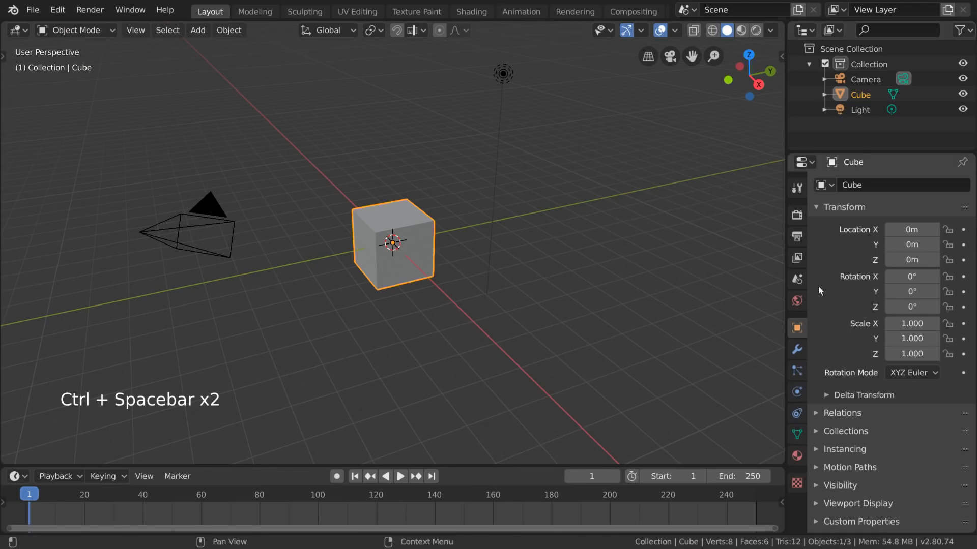
key("ctrl+space")
key("ctrl+space")
key("ctrl+space")
key("ctrl+space")
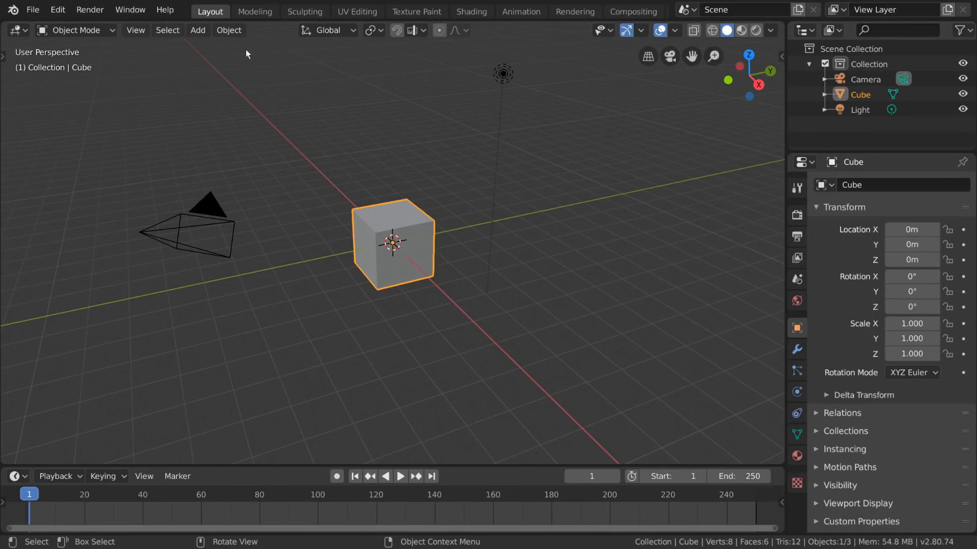
Browse the workspaces from Modeling through Sculpting, UV Editing, Texture Paint, Shading, Animation and Rendering to Compositing.
left_click(257, 11)
left_click(310, 12)
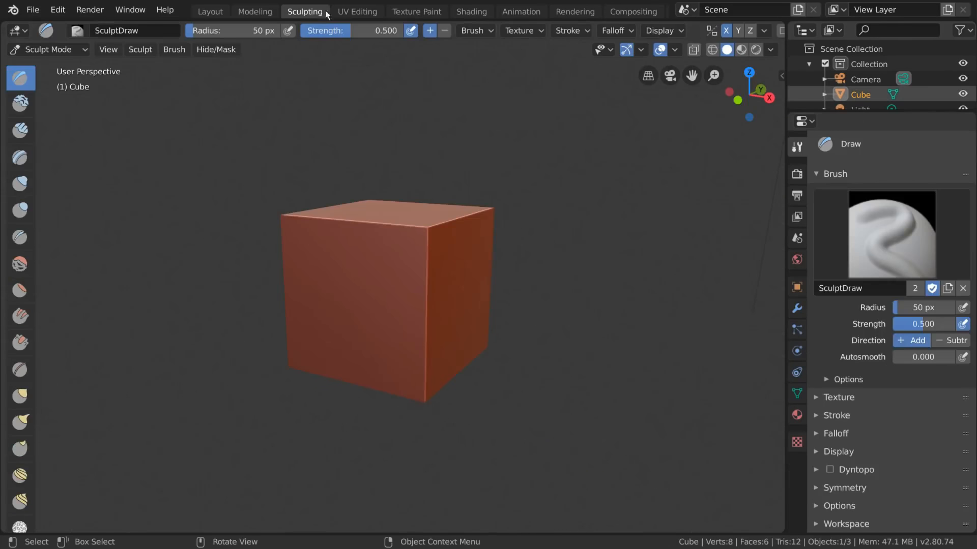
left_click(357, 11)
left_click(416, 11)
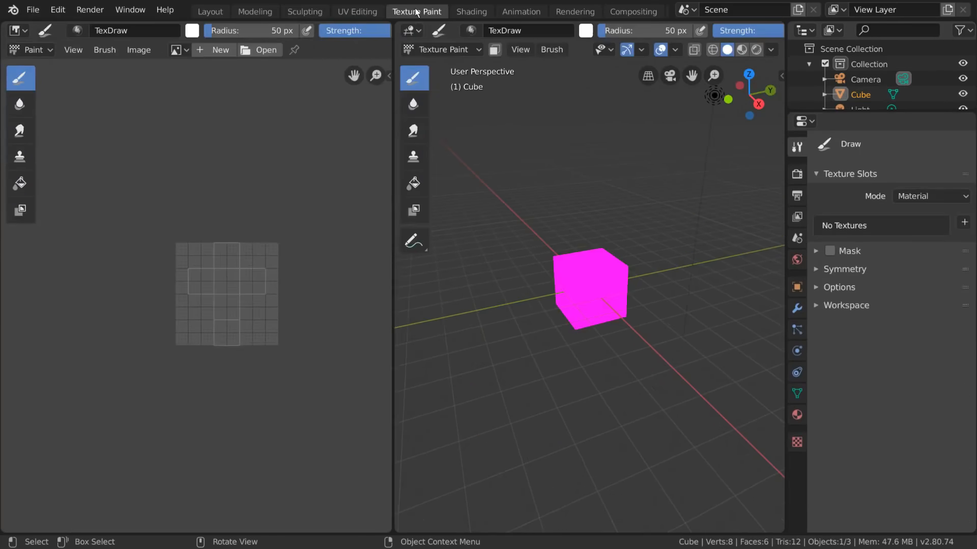
left_click(461, 12)
left_click(523, 11)
left_click(572, 11)
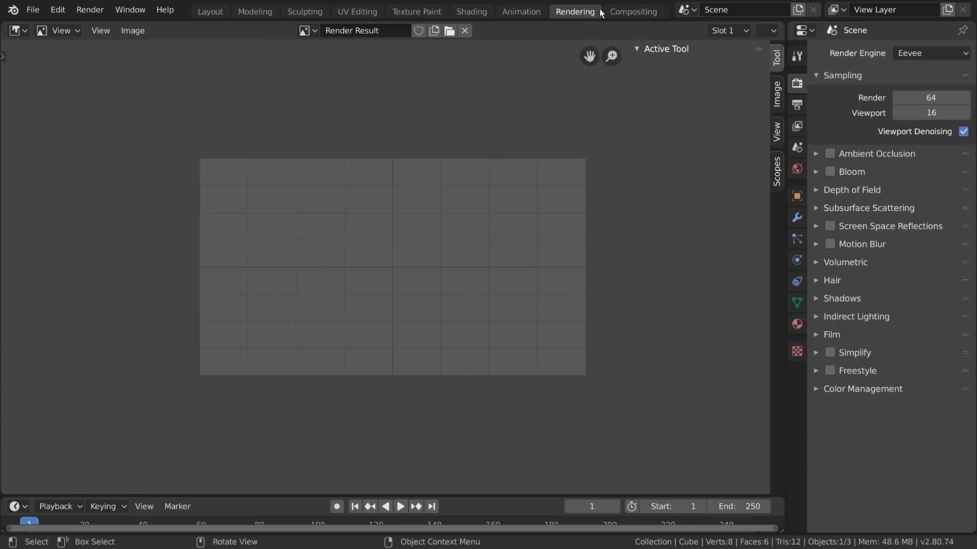
left_click(632, 11)
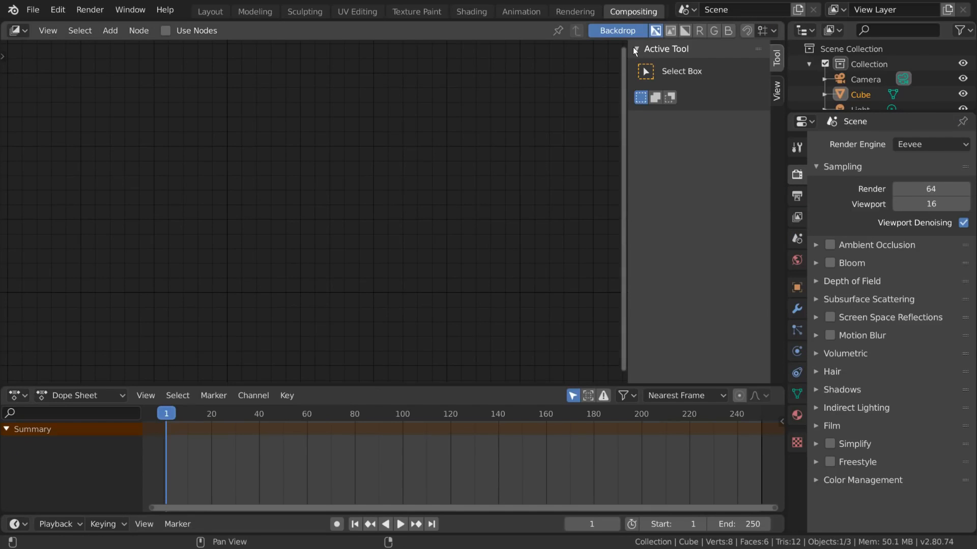
Cycle forward and backward through the workspaces, finishing in the Layout workspace.
key("ctrl+Page_Down")
key("ctrl+Page_Down")
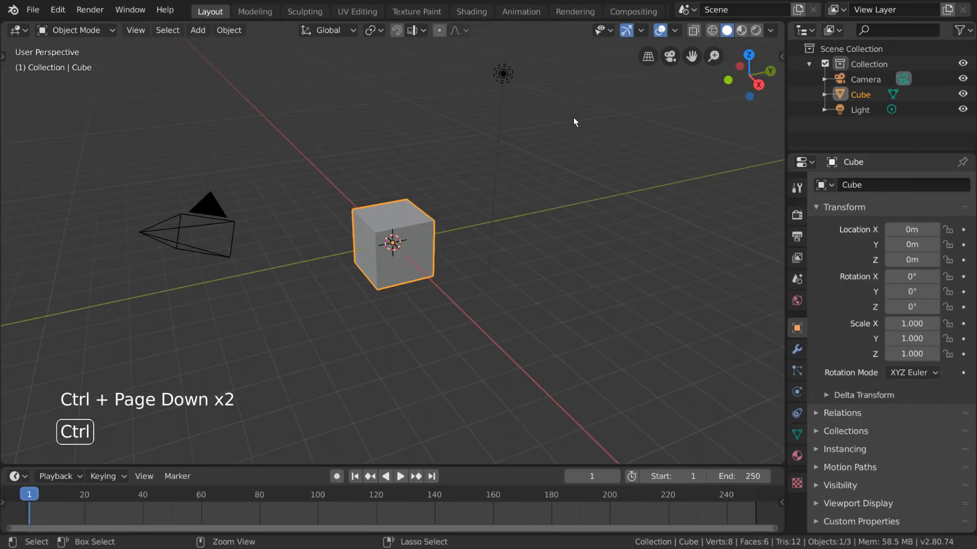
key("ctrl+Page_Down")
key("ctrl+Page_Up")
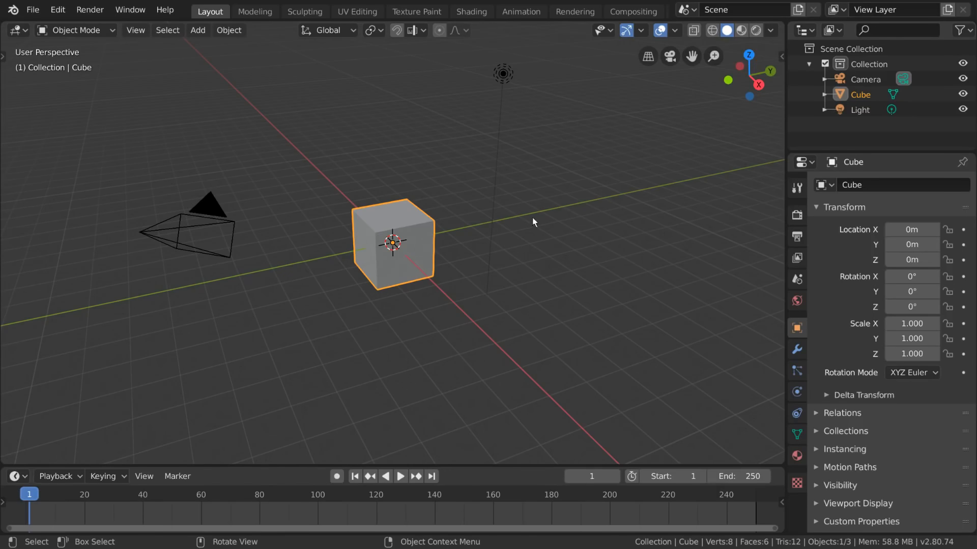
Select the light, the cube and the camera in the 3D view, finishing with the cube selected.
left_click(499, 165)
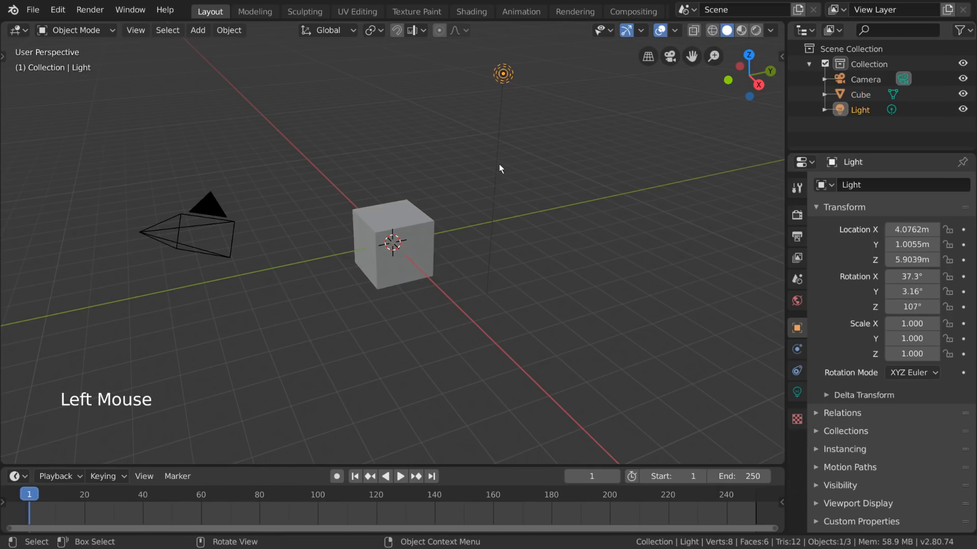
left_click(422, 239)
left_click(217, 221)
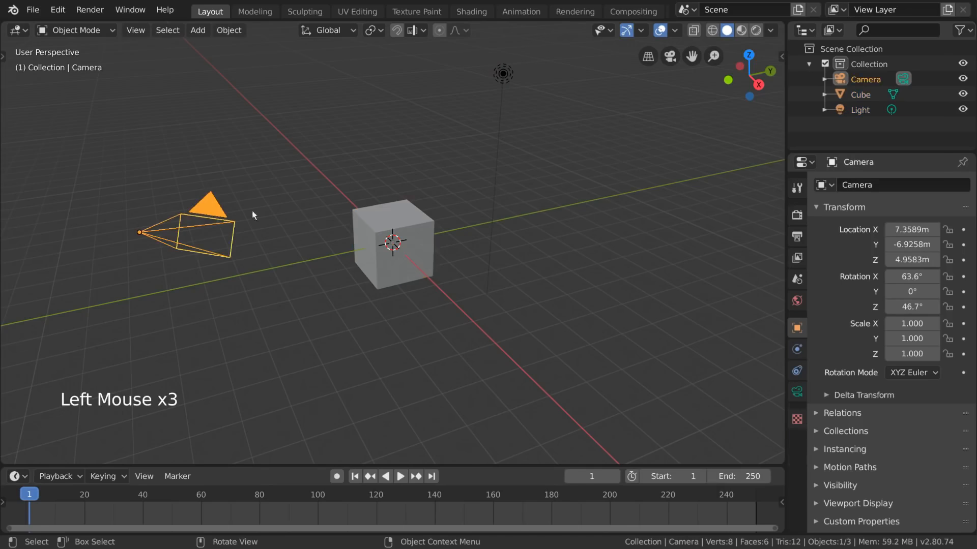
left_click(374, 221)
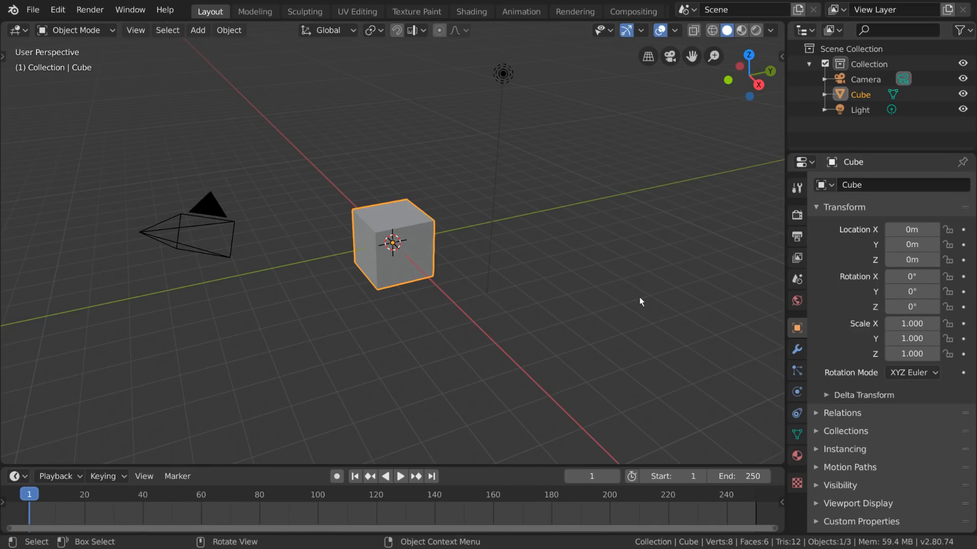
Show and hide the 3D Viewport's toolbar, finishing with it shown.
key("t")
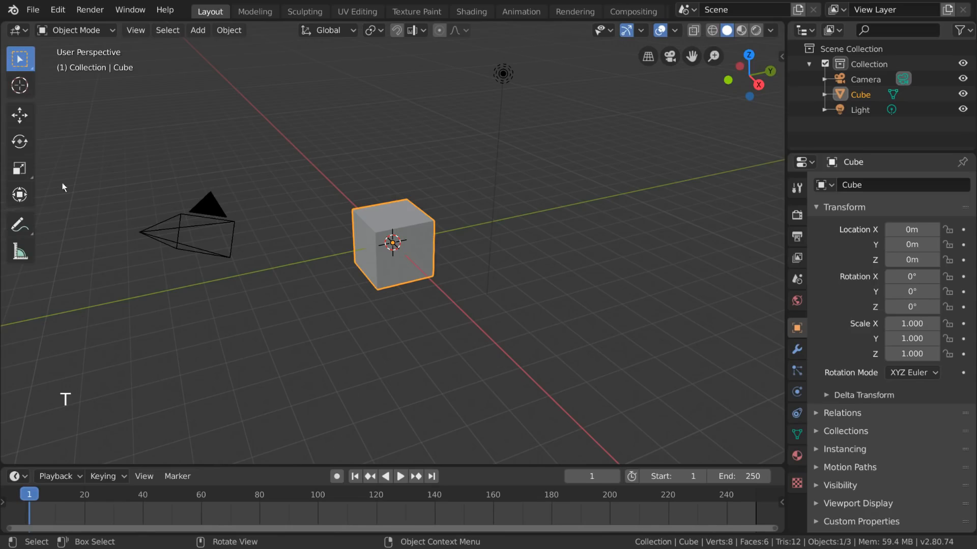
key("t")
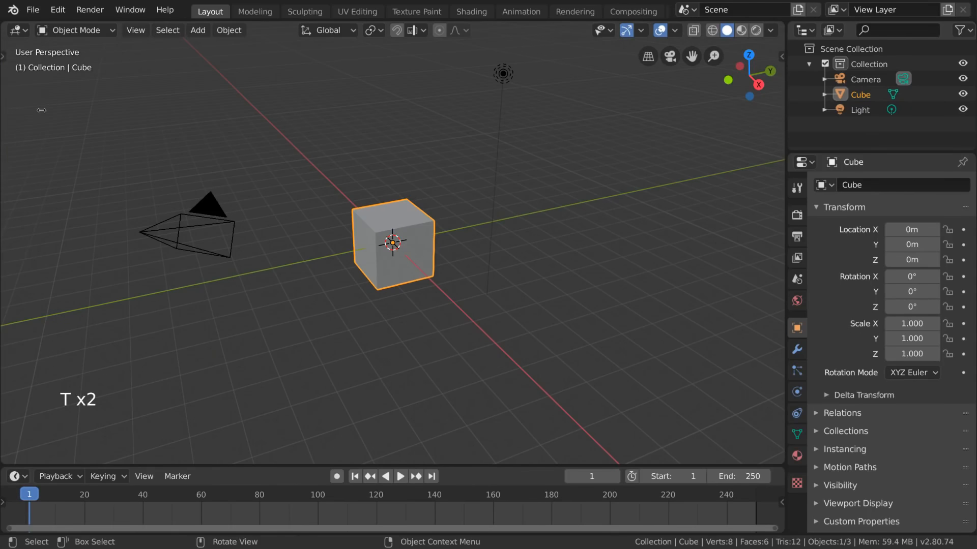
left_click(4, 57)
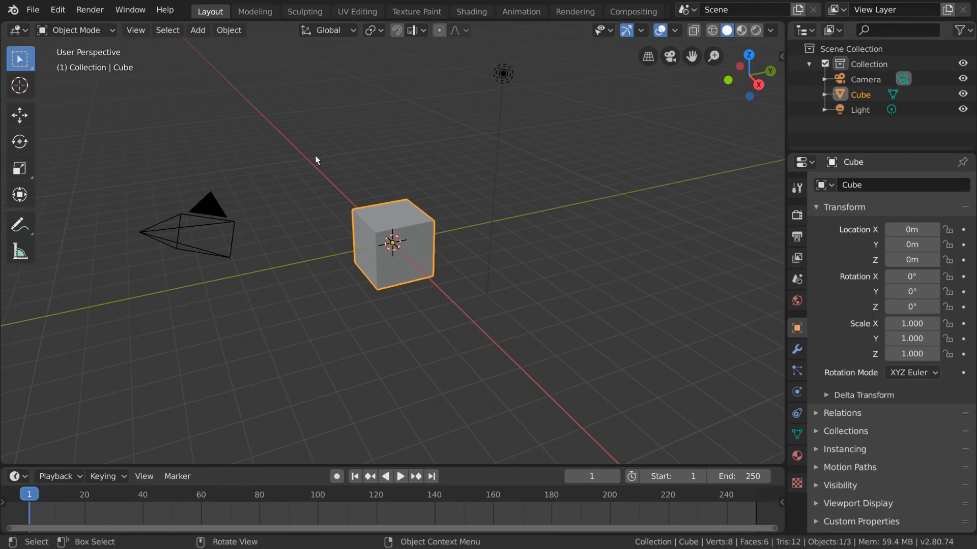
Switch the active tool between Select Box, Scale and Move with the tool popup at the pointer, finishing with Move.
key("shift+space")
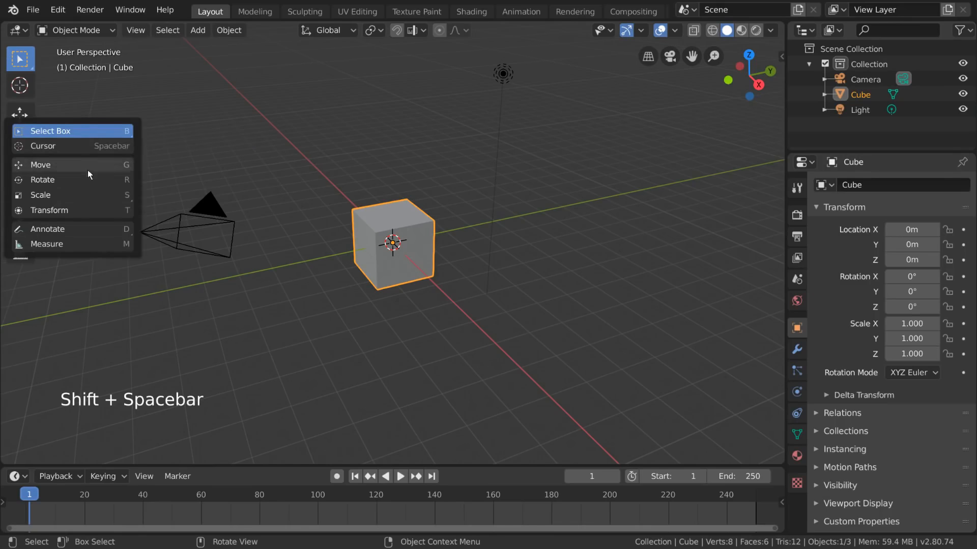
left_click(90, 132)
key("shift+space")
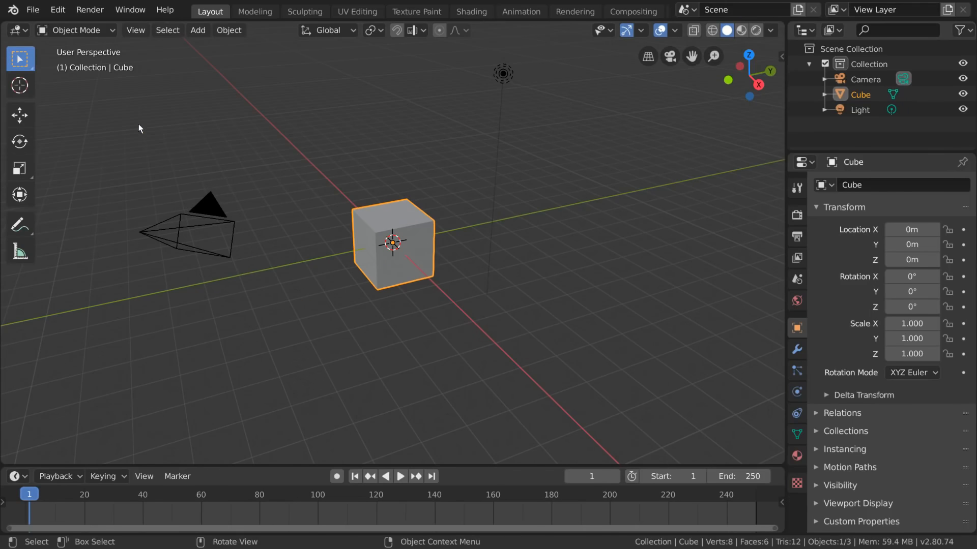
key("shift+space")
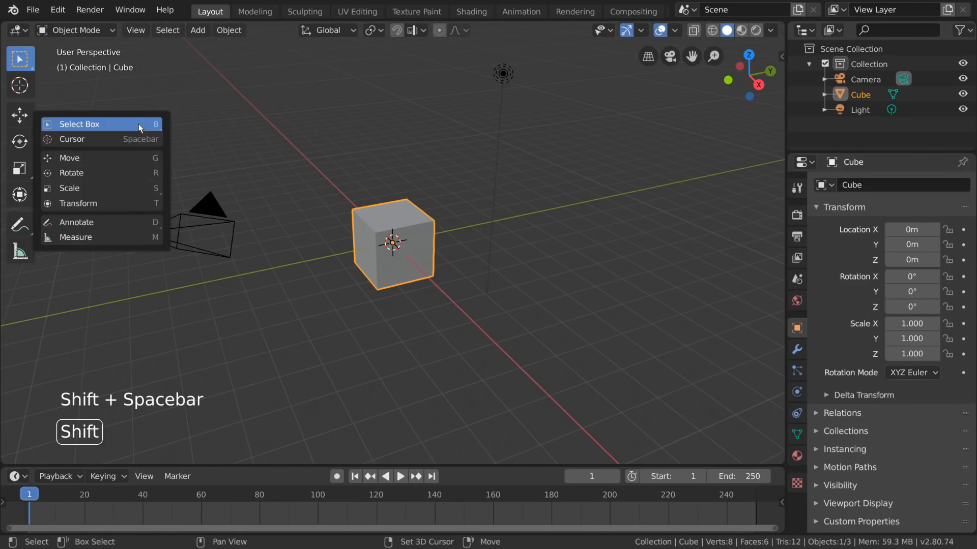
left_click(139, 188)
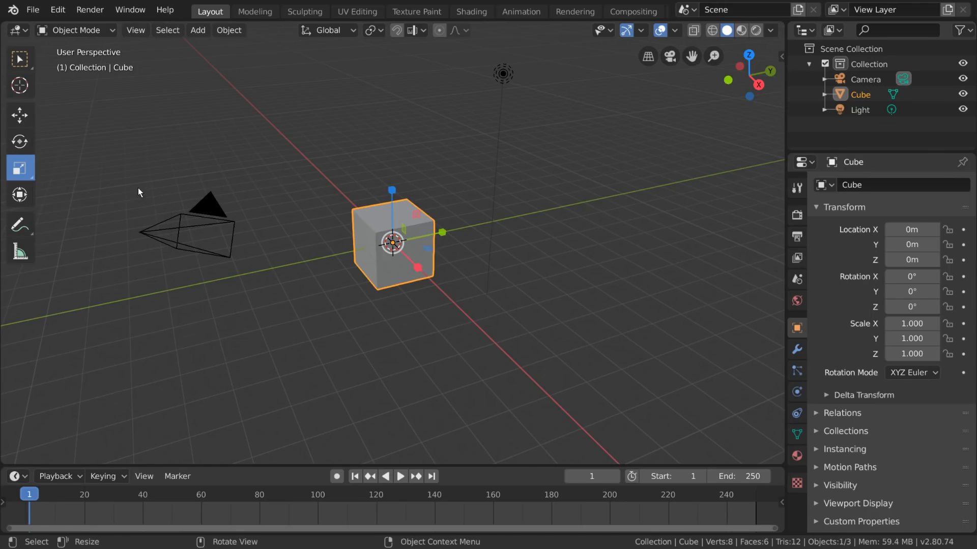
key("shift+space")
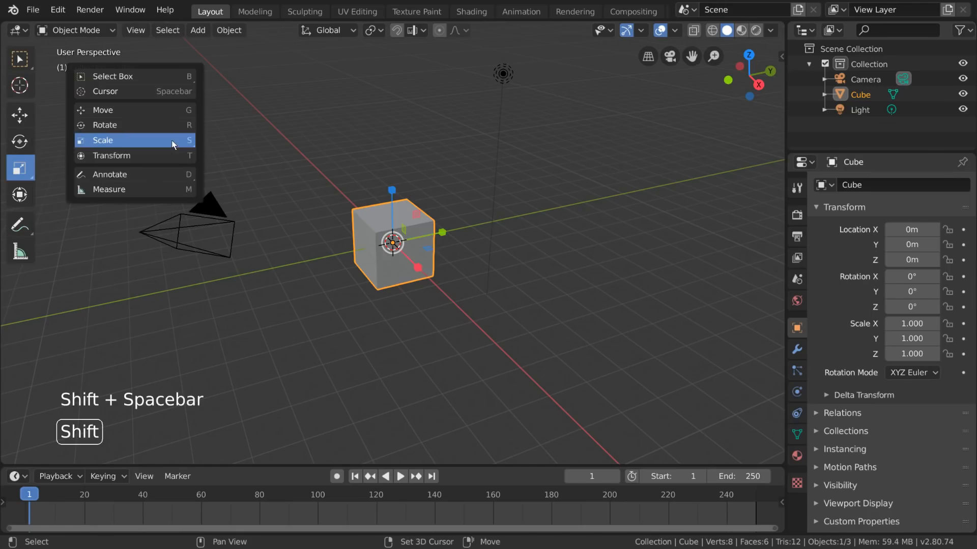
left_click(172, 106)
key("shift+space")
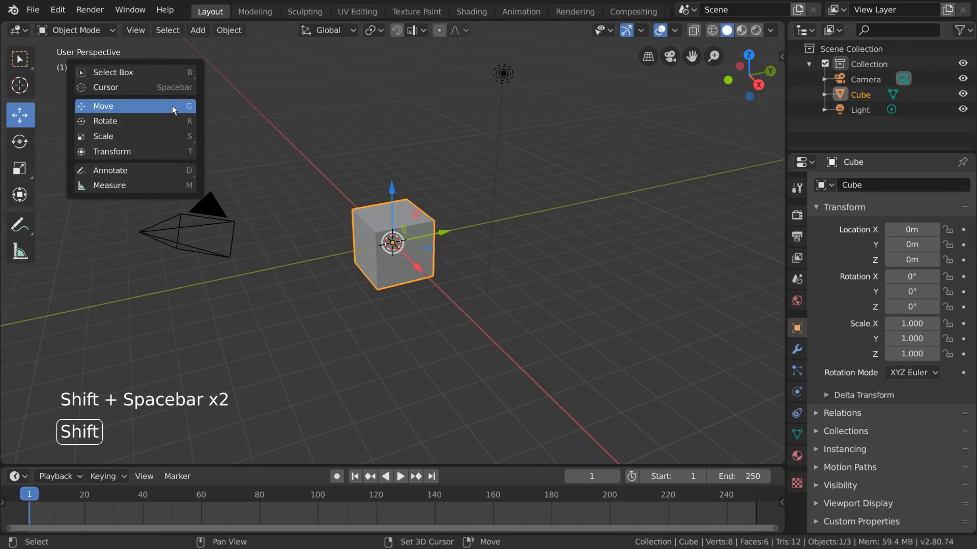
left_click(163, 137)
key("shift+space")
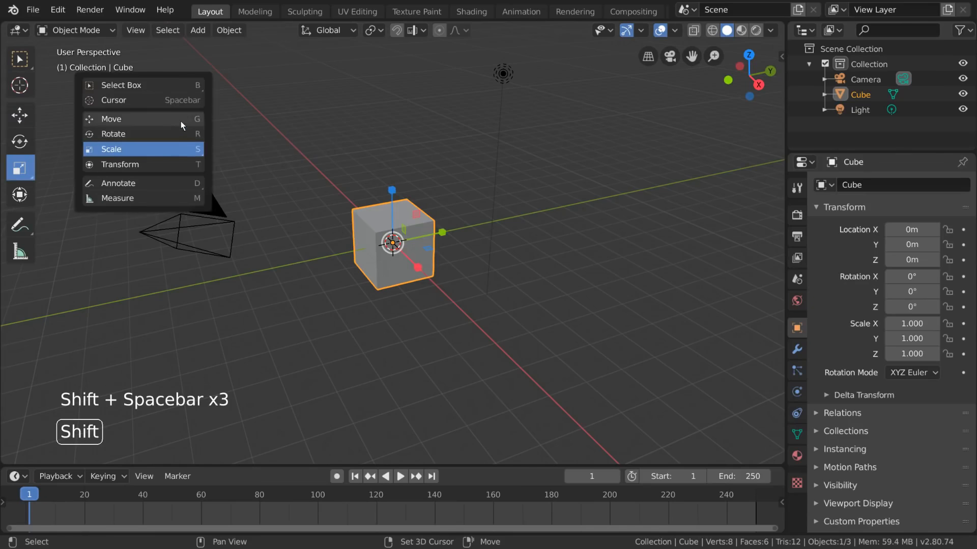
left_click(182, 123)
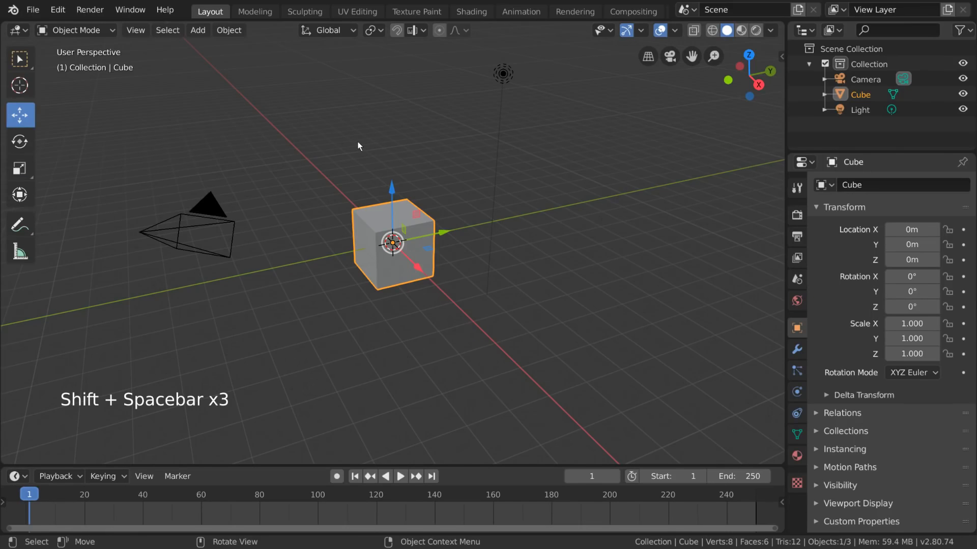
Show the 3D Viewport's sidebar and go through its Item and Tool settings to the View settings.
key("n")
key("n")
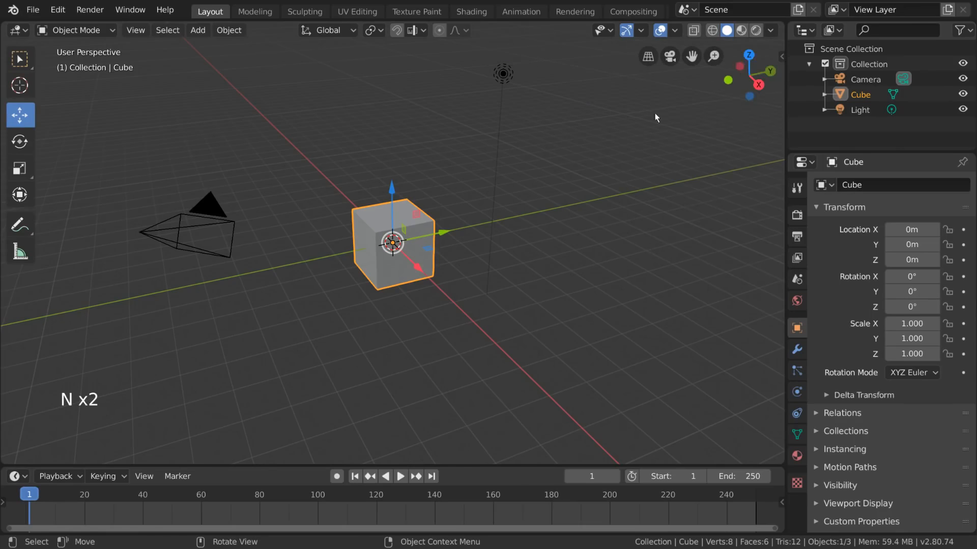
left_click(782, 56)
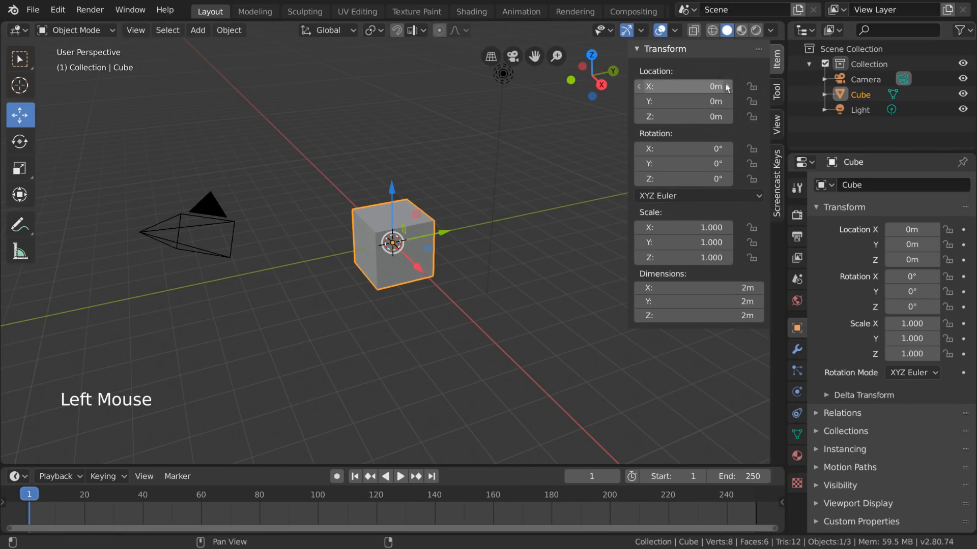
left_click(777, 92)
left_click(779, 124)
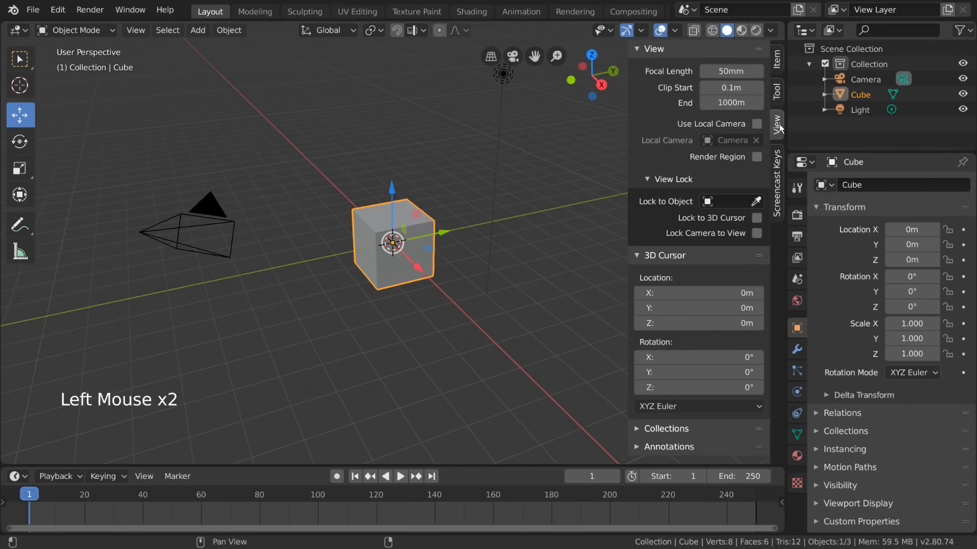
Place the 3D cursor at X 5.8 m and Y -3.9 m through its location values.
scroll(697, 129, "down", 3)
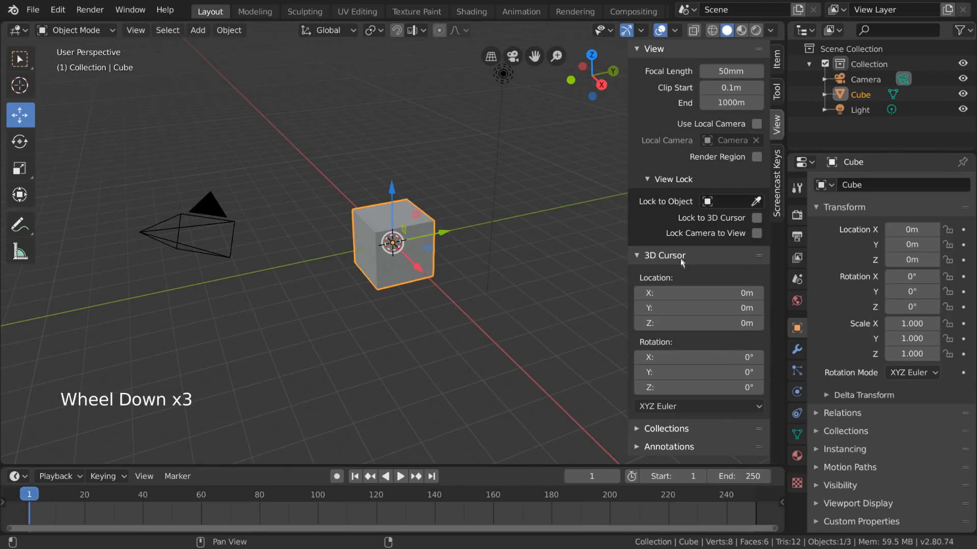
left_click_drag(707, 294, 771, 293)
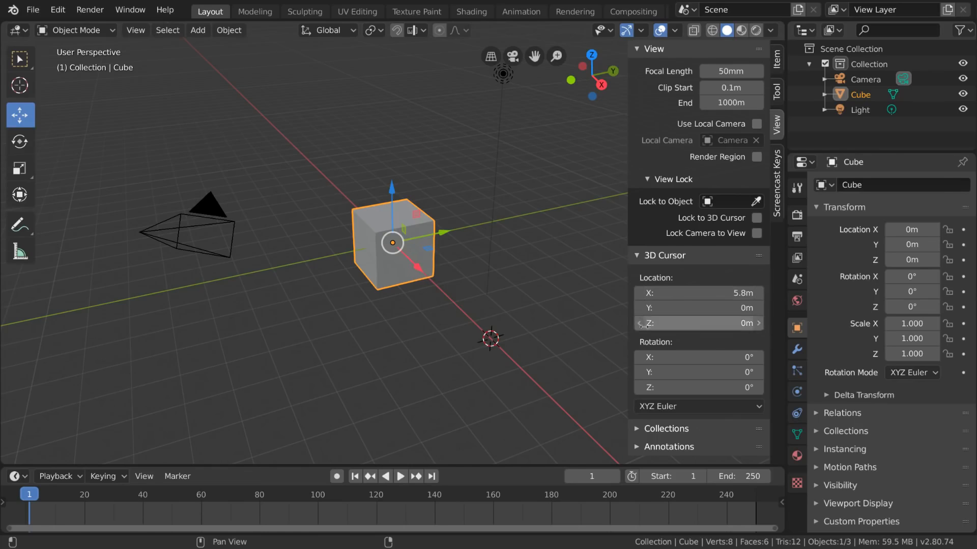
mouse_move(702, 309)
left_mouse_down()
mouse_move(734, 308)
mouse_move(685, 309)
left_mouse_up()
Add a mesh cube at the 3D cursor's location and delete it again.
key("shift+a")
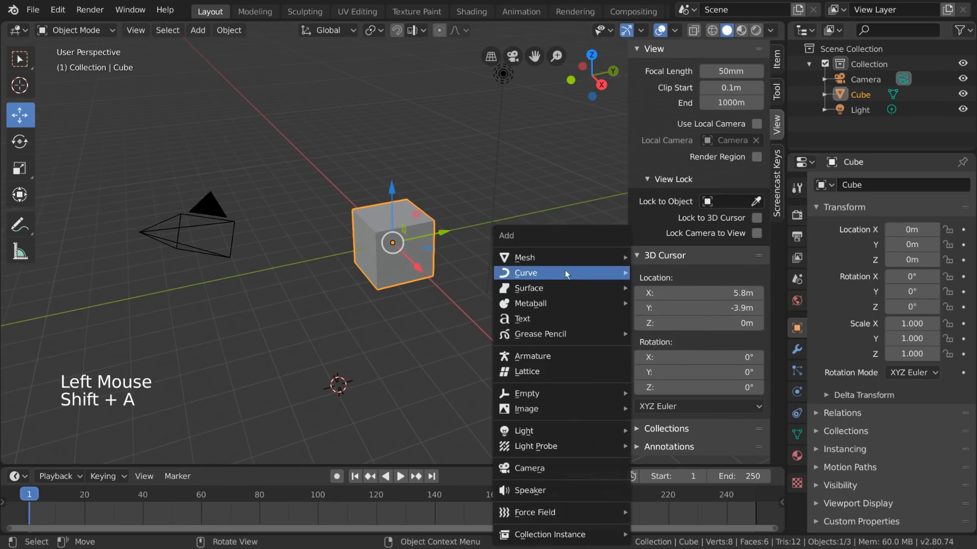
mouse_move(572, 260)
left_click(650, 272)
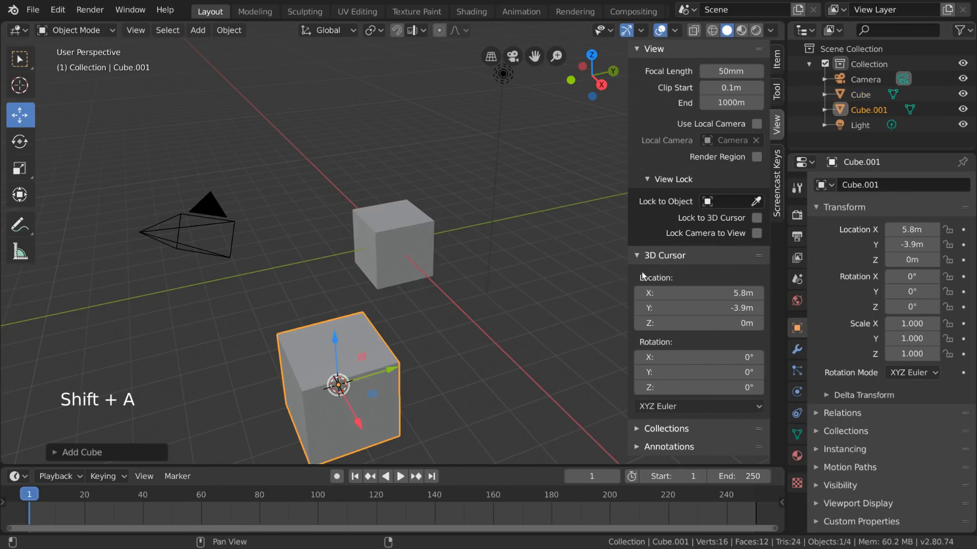
key("x")
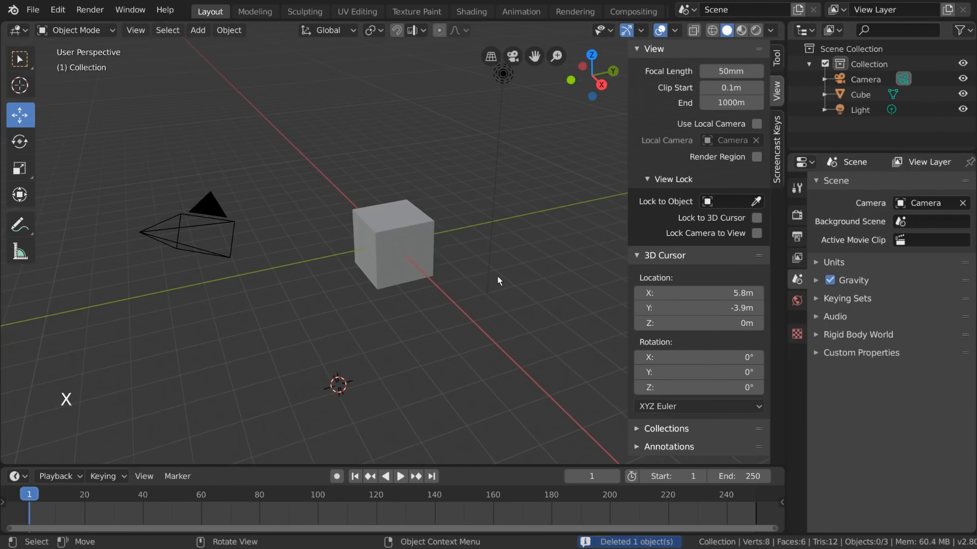
Place the 3D cursor freehand at two spots in the viewport, ending at about X 6.44 m, Y 0.02 m, Z 2 m.
key("shift")
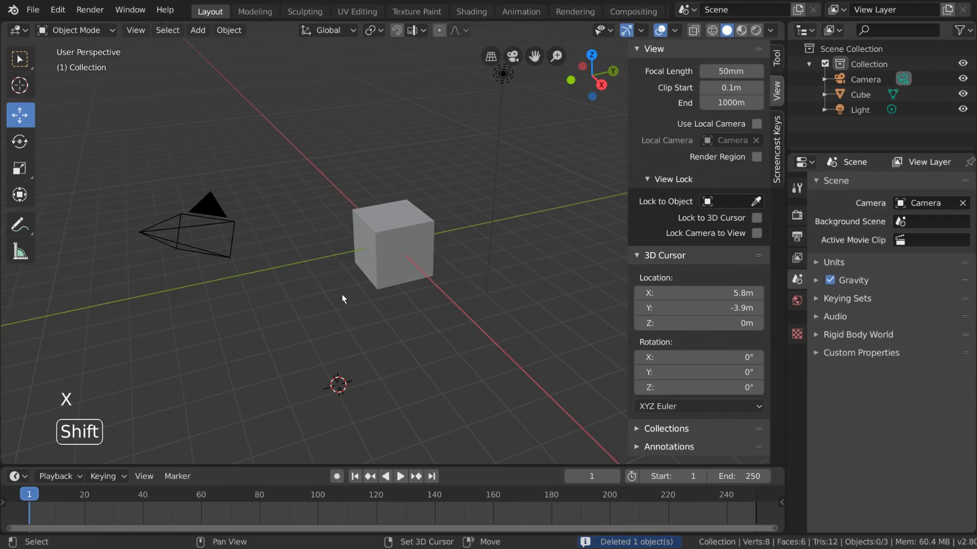
right_click(284, 310, "shift")
right_click(514, 279, "shift")
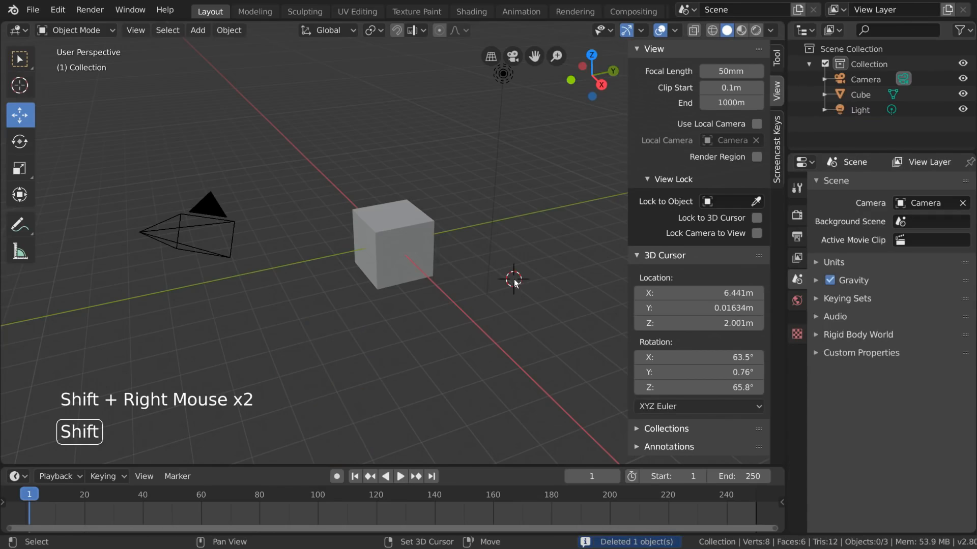
Snap the 3D cursor to the world origin.
key("shift+s")
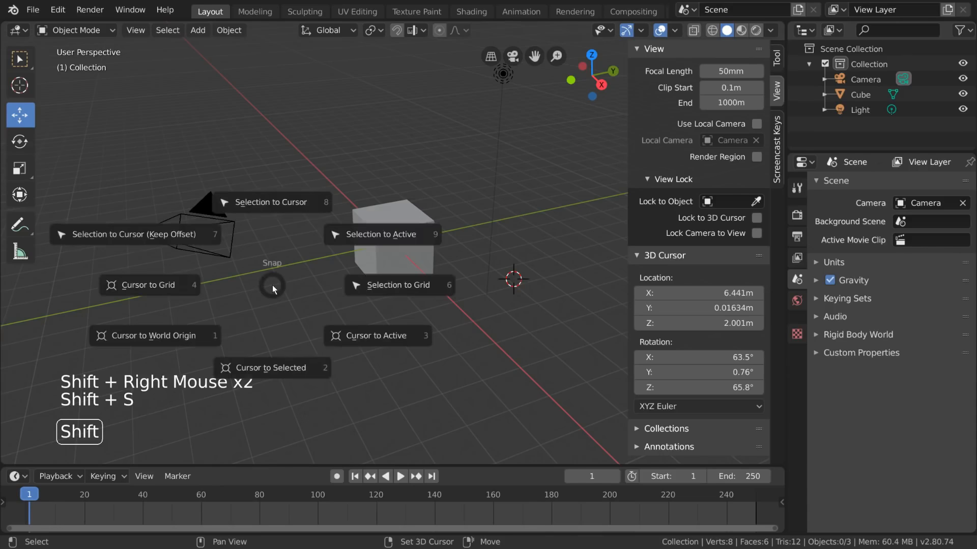
key("shift+s")
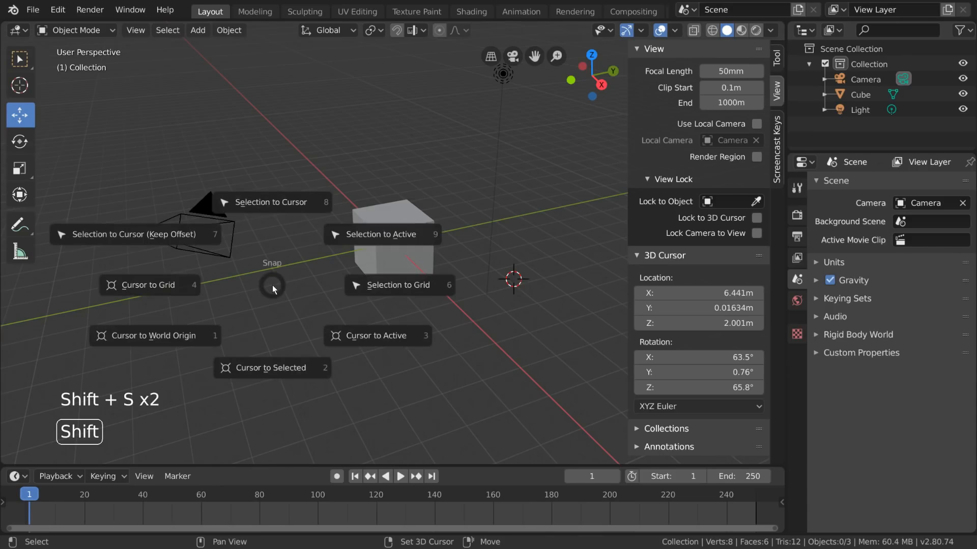
left_click(190, 336)
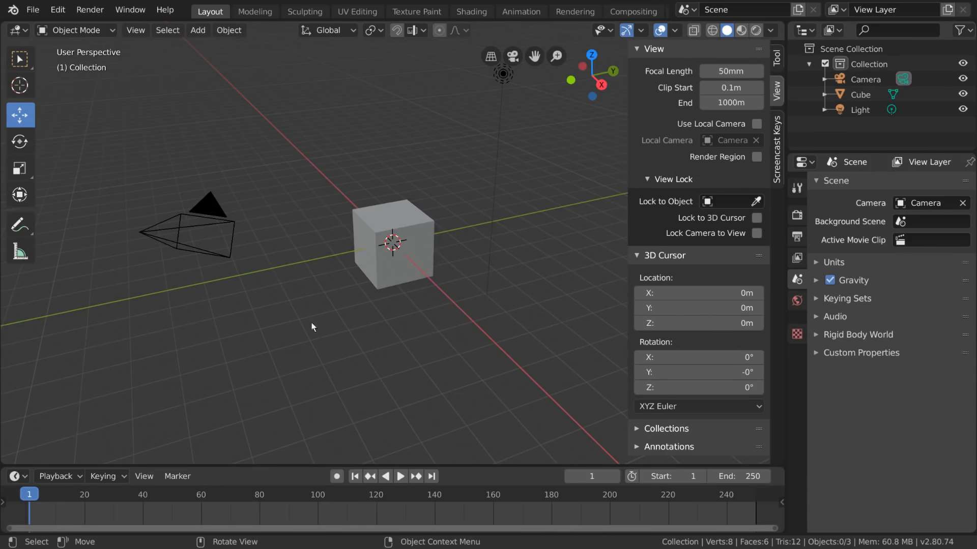
Shift the 3D cursor along Y to 3.3 m and reset its Y location to 0.
left_click_drag(674, 311, 705, 307)
double_click(705, 307)
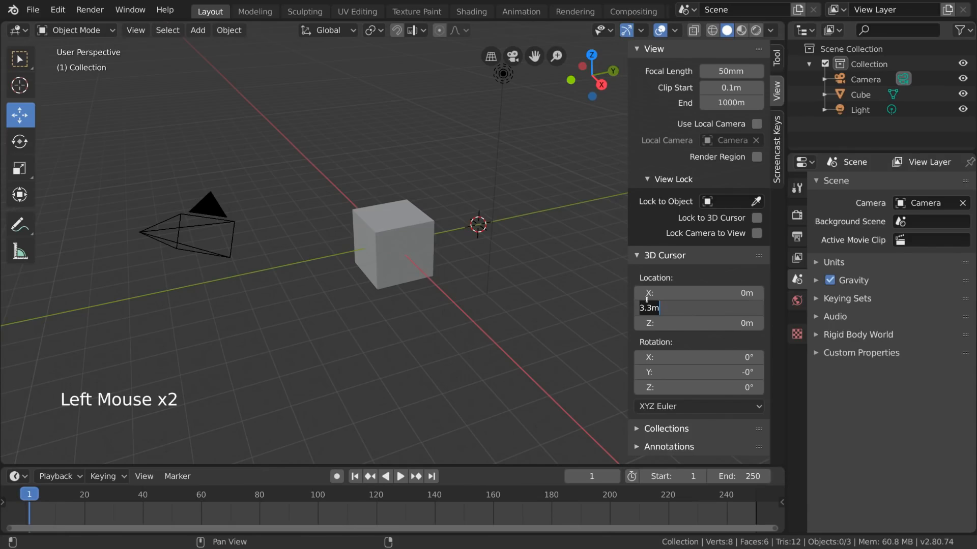
type("0")
key("Return")
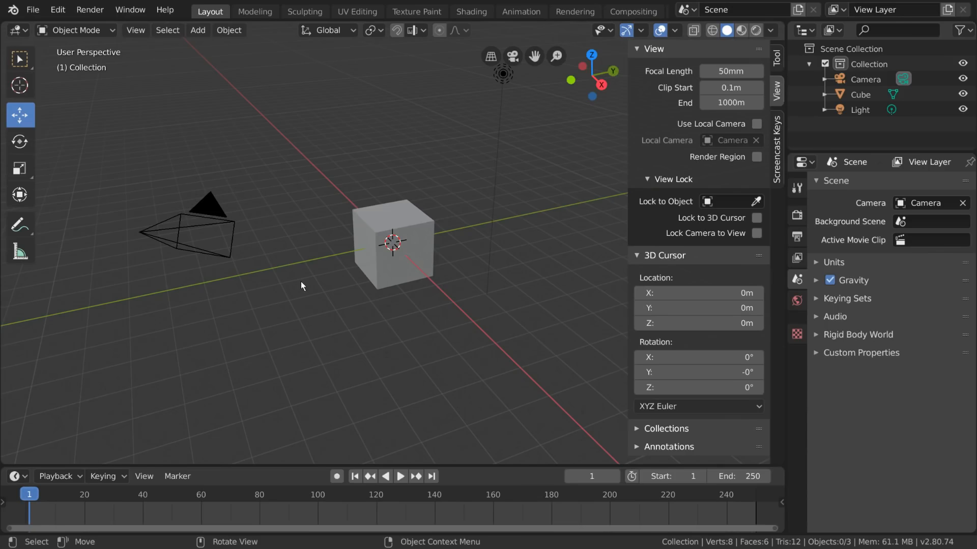
Hide the 3D Viewport's sidebar and toolbar.
key("n")
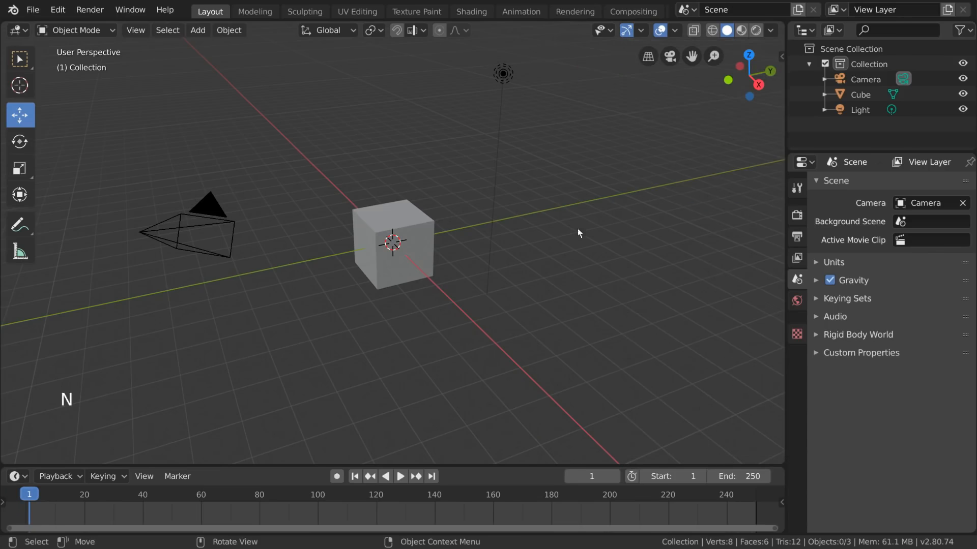
key("t")
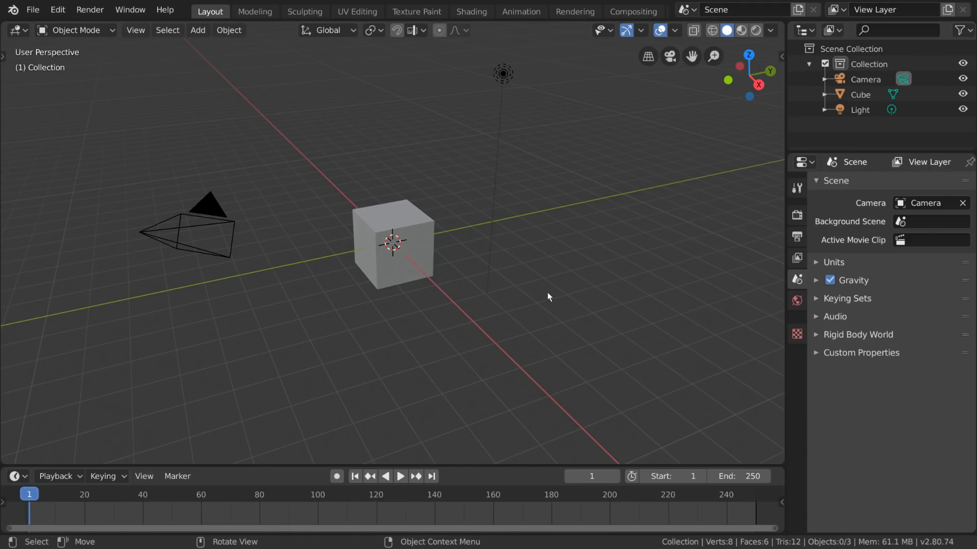
Switch the viewport shading to Wireframe and back to Solid with the shading popup at the pointer.
key("z")
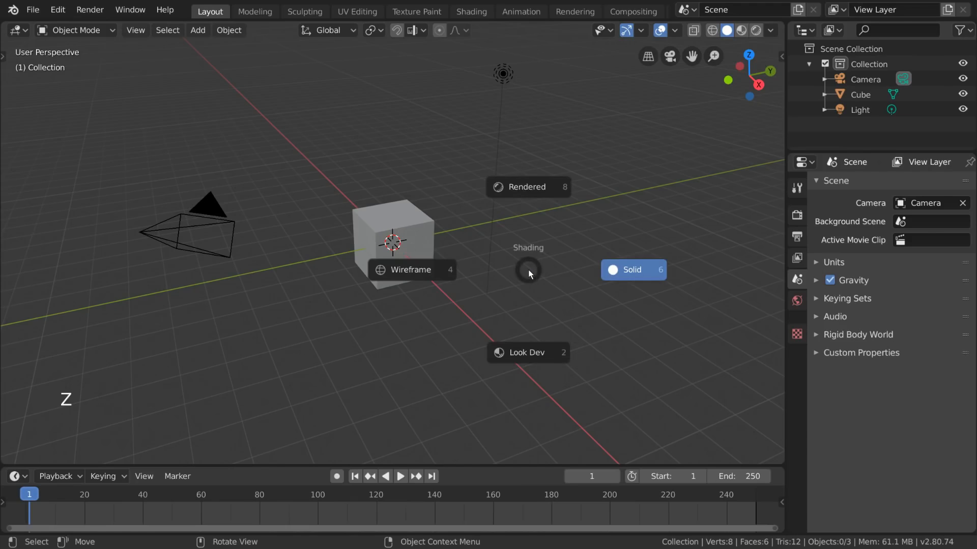
key("Escape")
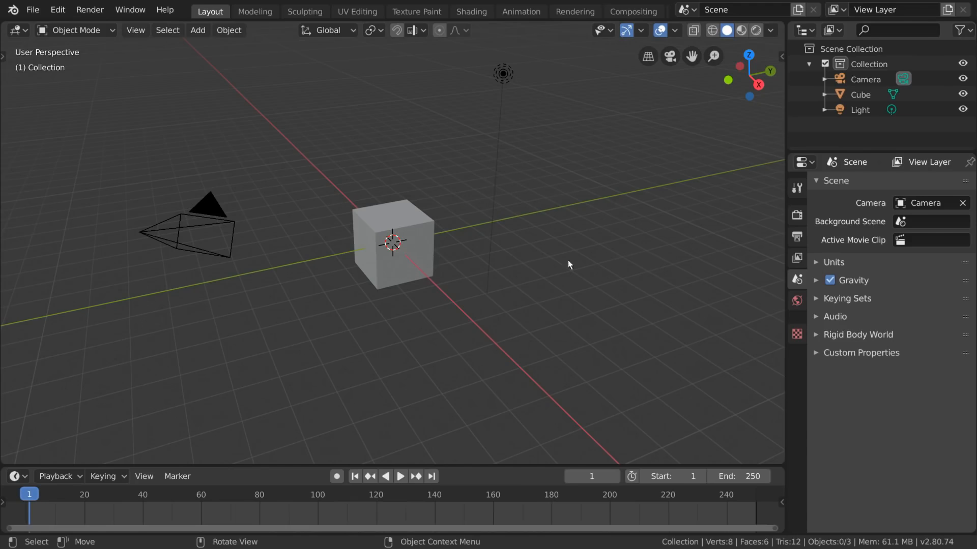
key("z")
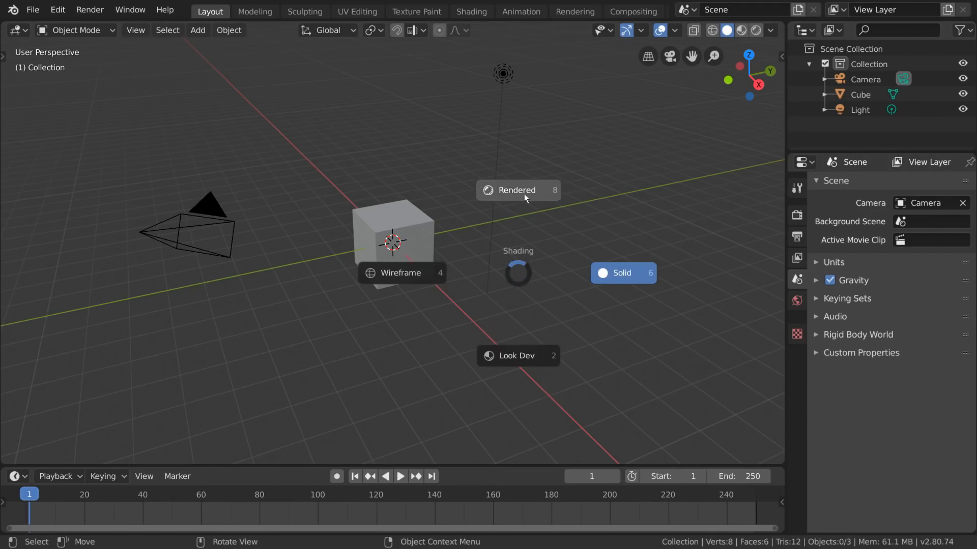
left_click(406, 277)
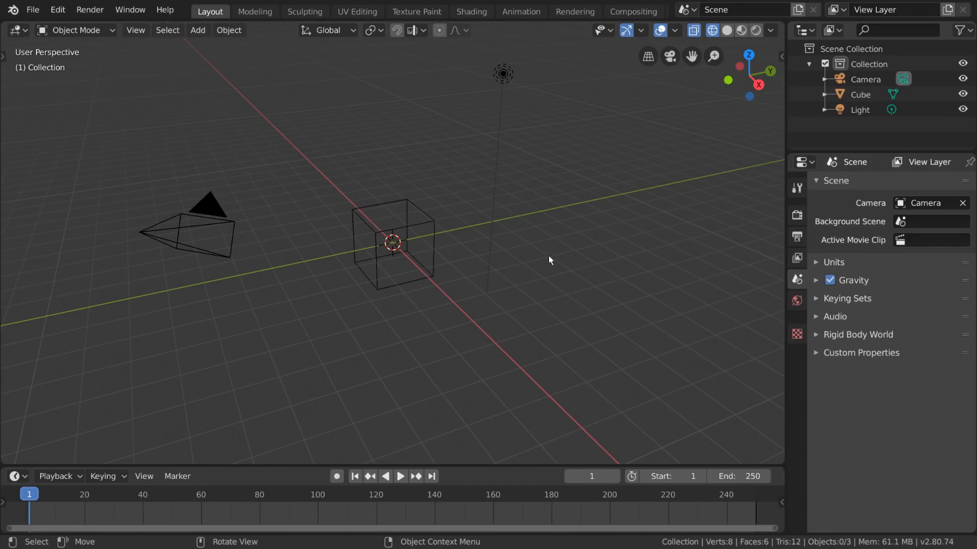
key("z")
key("z")
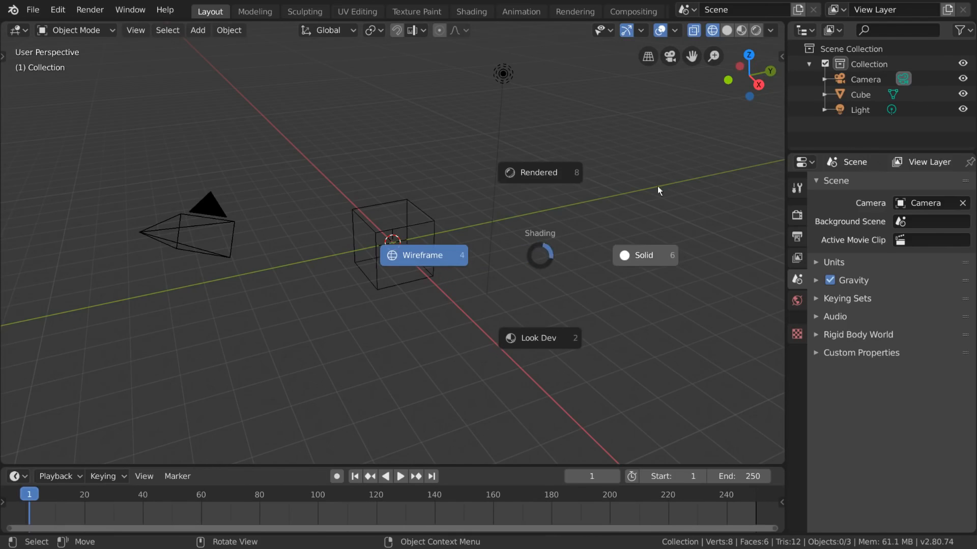
left_click(651, 255)
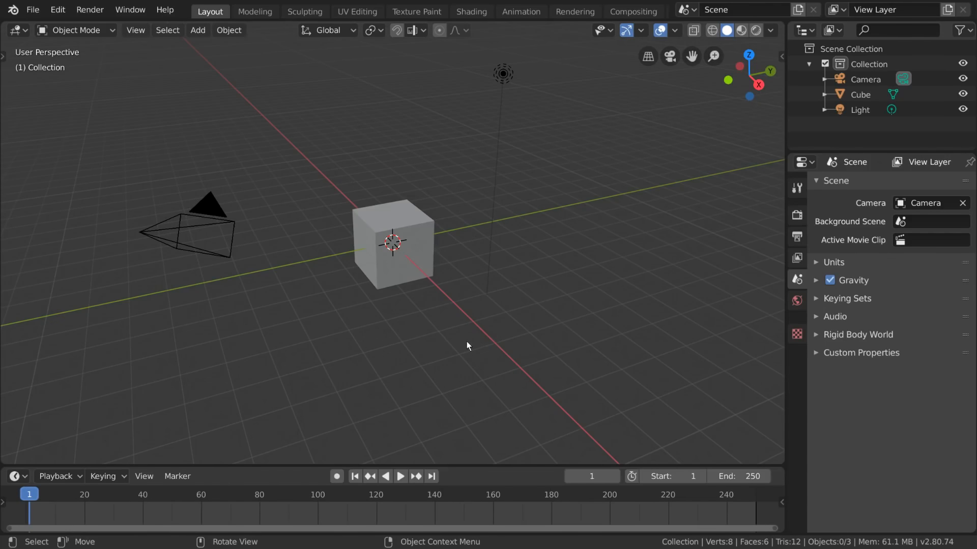
key("z")
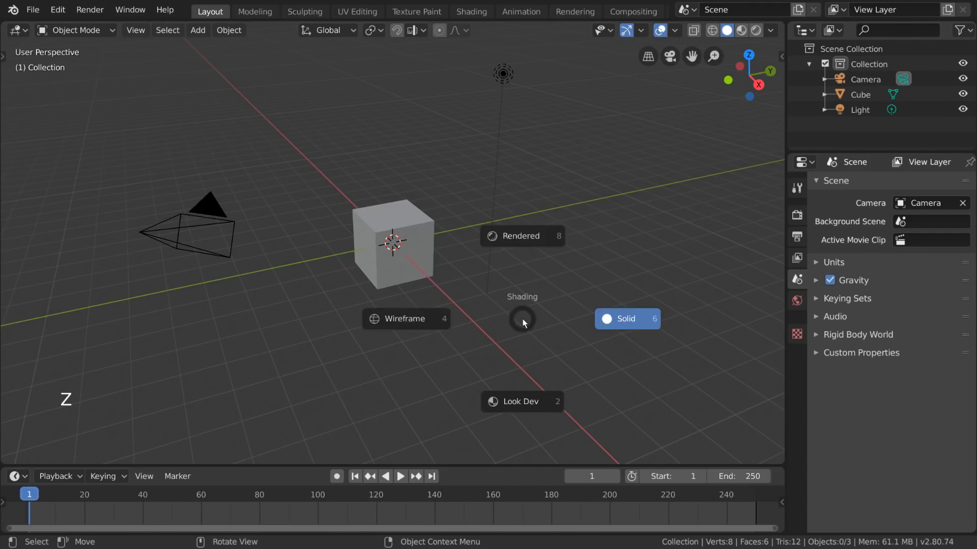
key("shift+s")
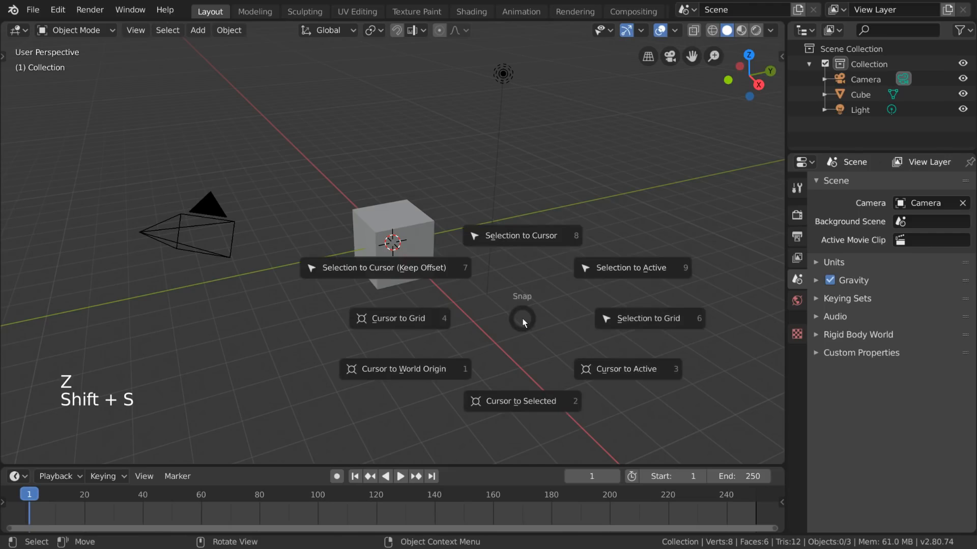
key("Escape")
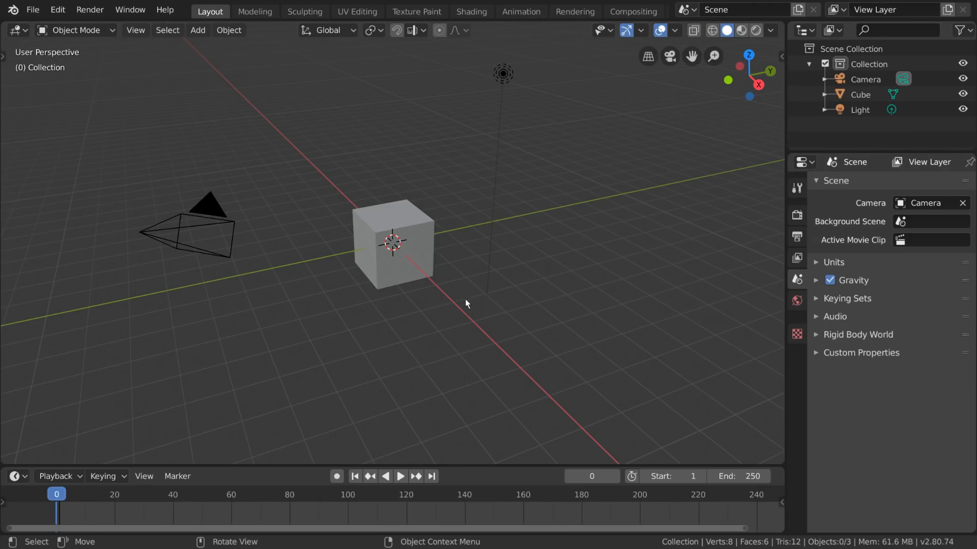
Play and stop the animation in the timeline and scrub the playhead back to frame 0.
left_click(402, 479)
left_click(401, 478)
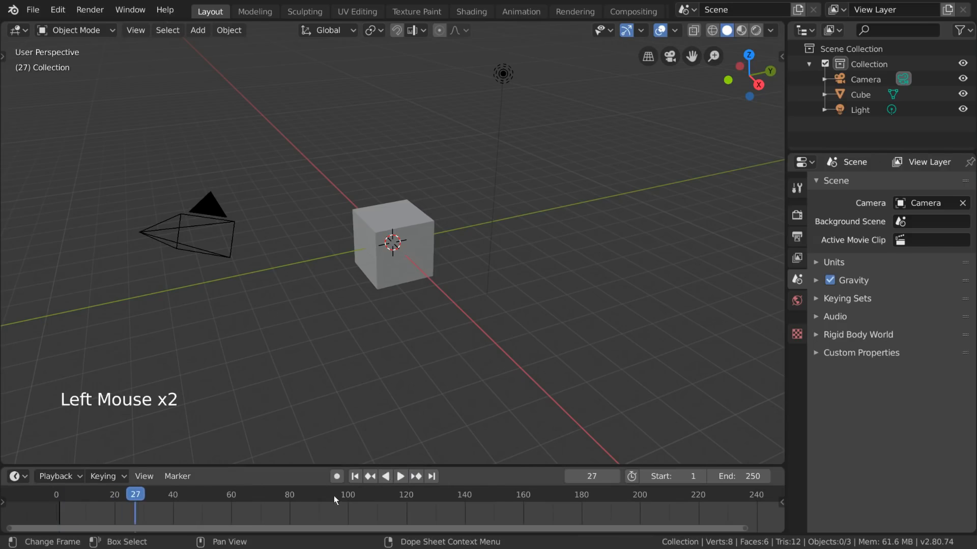
left_click_drag(120, 496, 32, 496)
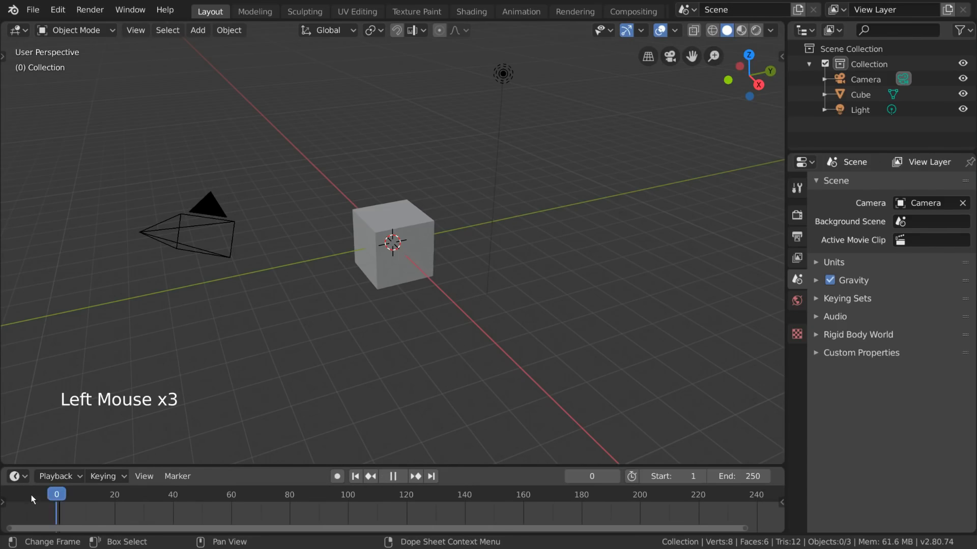
Try adjusting the timeline's frame range, lowering the end frame to 232.
scroll(215, 505, "down", 6)
scroll(227, 504, "up", 5)
scroll(227, 503, "down", 4)
scroll(227, 504, "up", 5)
middle_click_drag(382, 511, 357, 510)
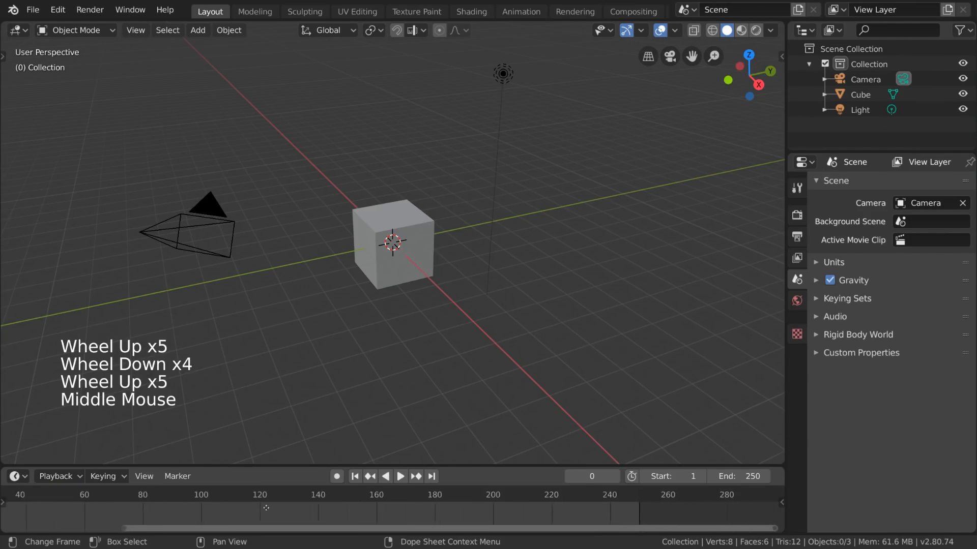
mouse_move(671, 477)
left_mouse_down()
mouse_move(712, 476)
mouse_move(665, 476)
left_mouse_up()
mouse_move(740, 476)
left_mouse_down()
mouse_move(718, 476)
mouse_move(740, 477)
left_mouse_up()
key("i")
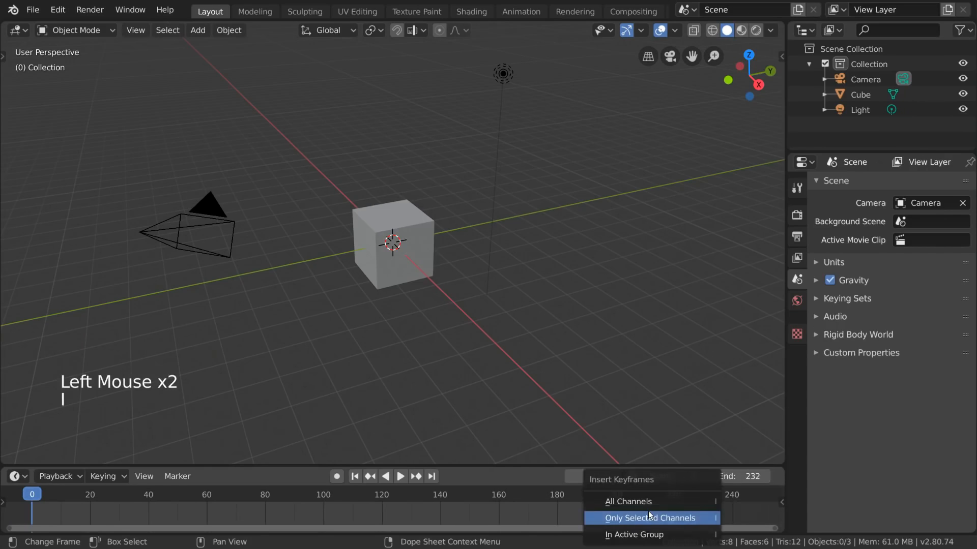
left_click(493, 304)
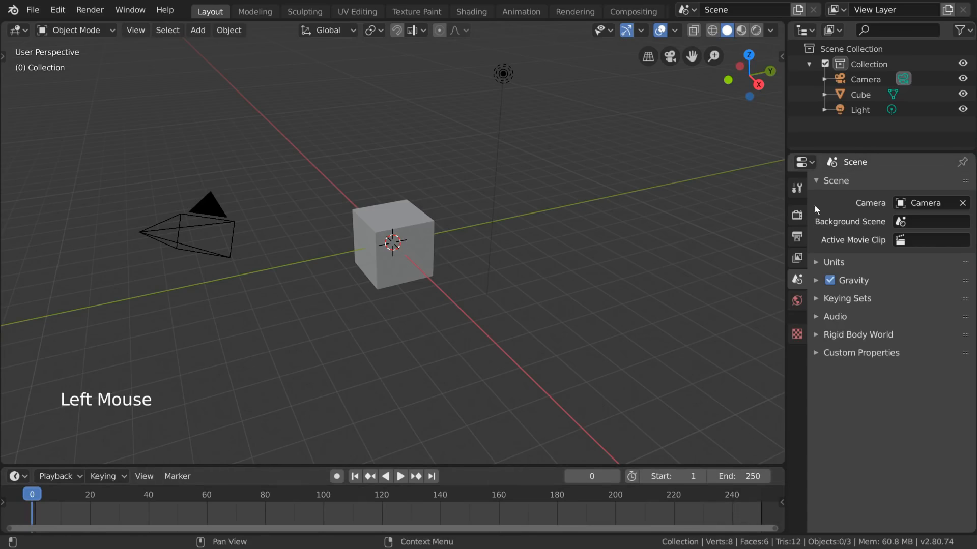
Select the cube and show the active tool's settings in the Properties editor.
left_click(427, 231)
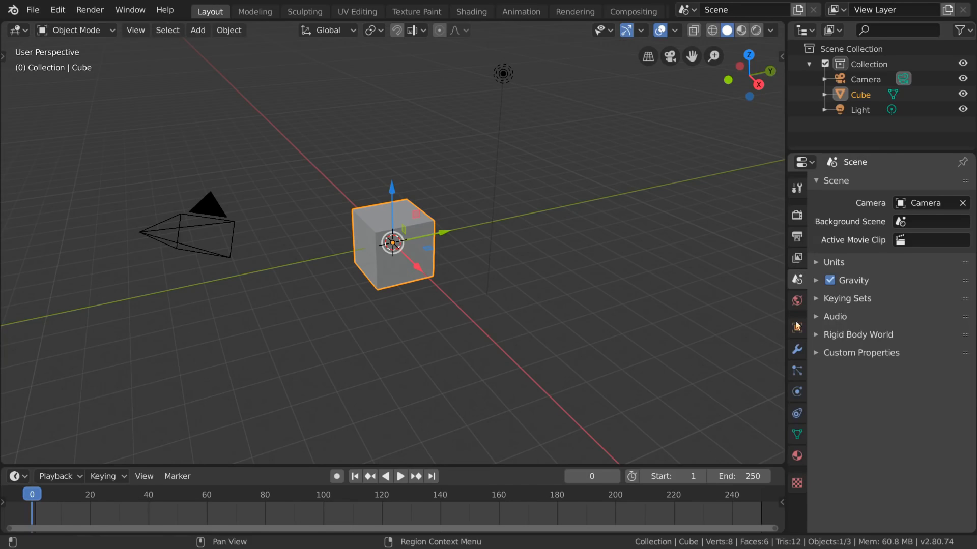
left_click(793, 186)
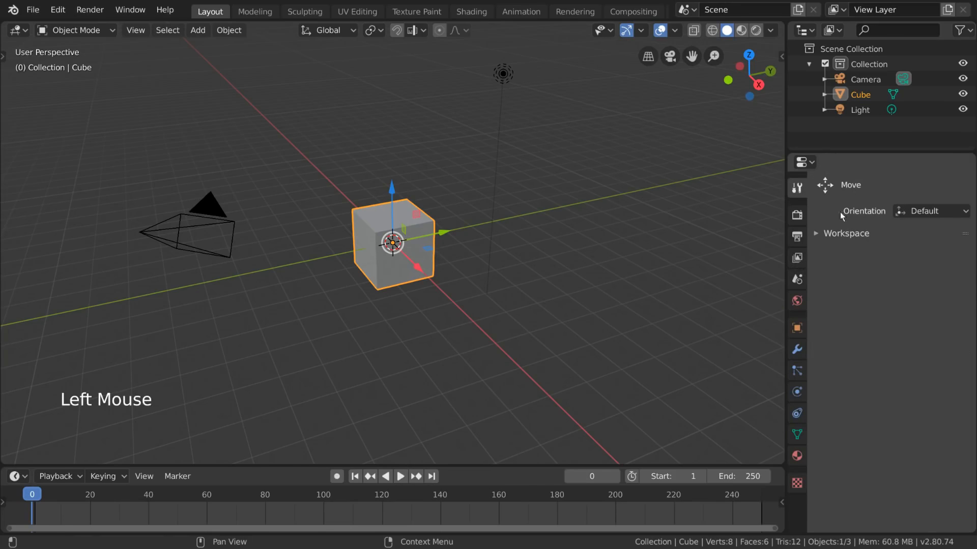
Show the toolbar, make Select Box the active tool and hide the toolbar again.
key("t")
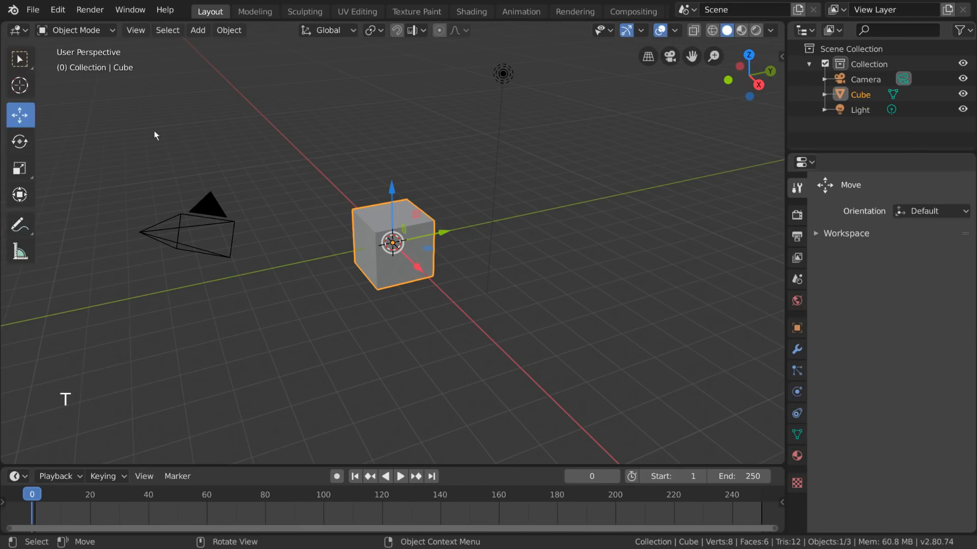
left_click(24, 64)
key("t")
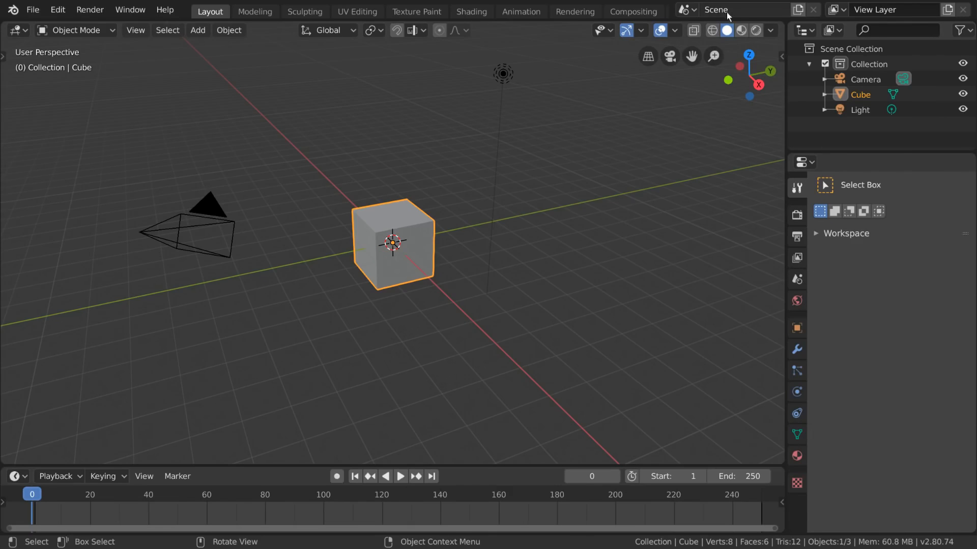
Create a new empty scene and switch back to the original scene named Scene.
left_click(798, 11)
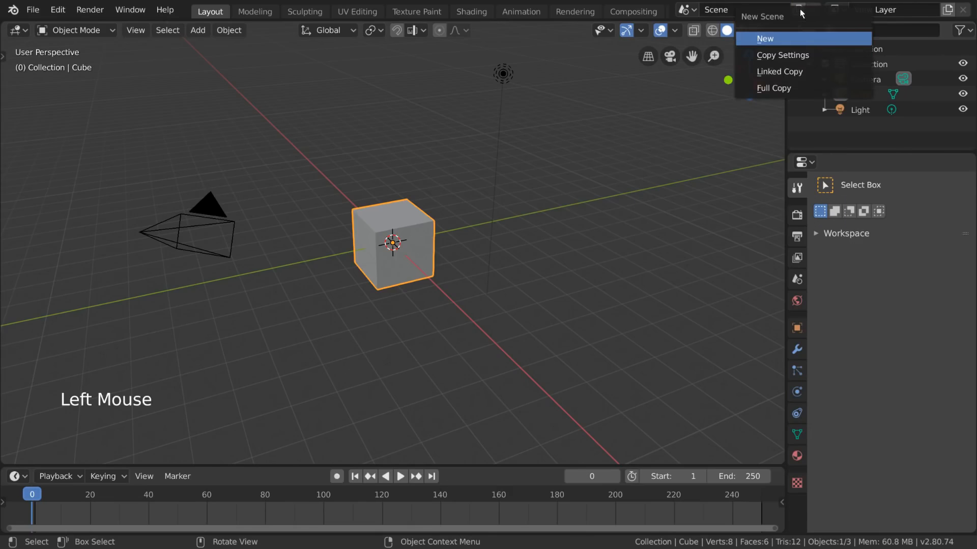
left_click(798, 38)
left_click(690, 10)
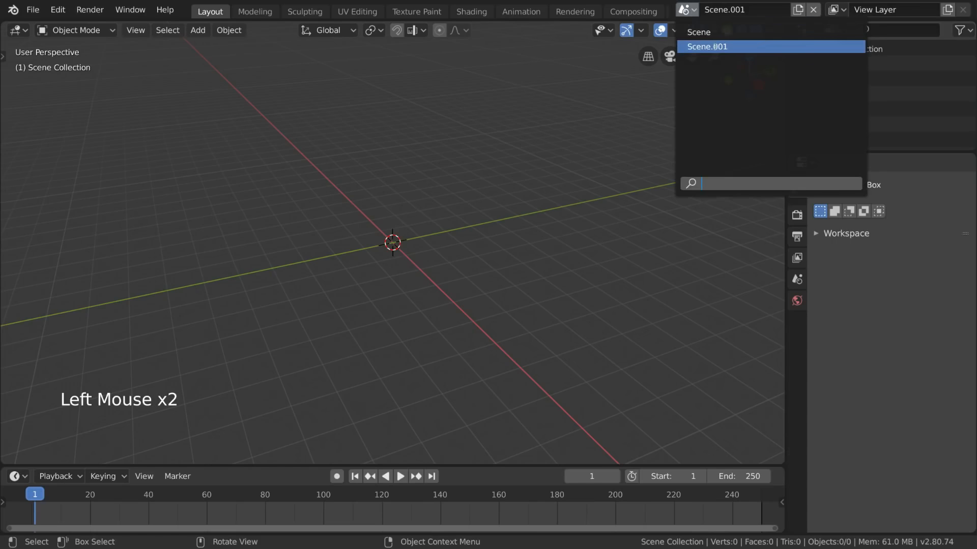
left_click(731, 31)
Switch to the scene Scene.001 and delete it.
left_click(686, 11)
left_click(730, 45)
left_click(814, 10)
Show the scene's render settings in the Properties editor.
left_click(798, 215)
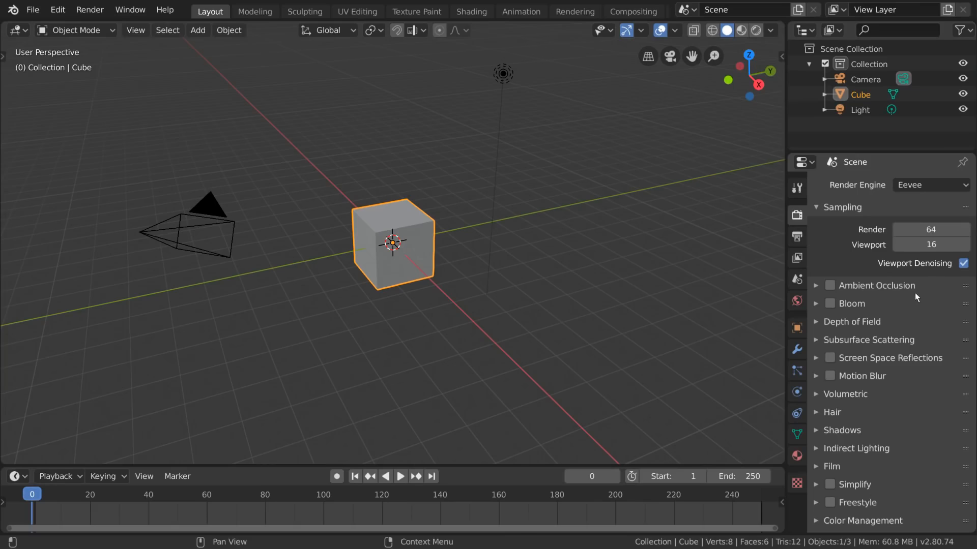
Show the scene's output properties and look through the Dimensions and Output settings.
left_click(800, 235)
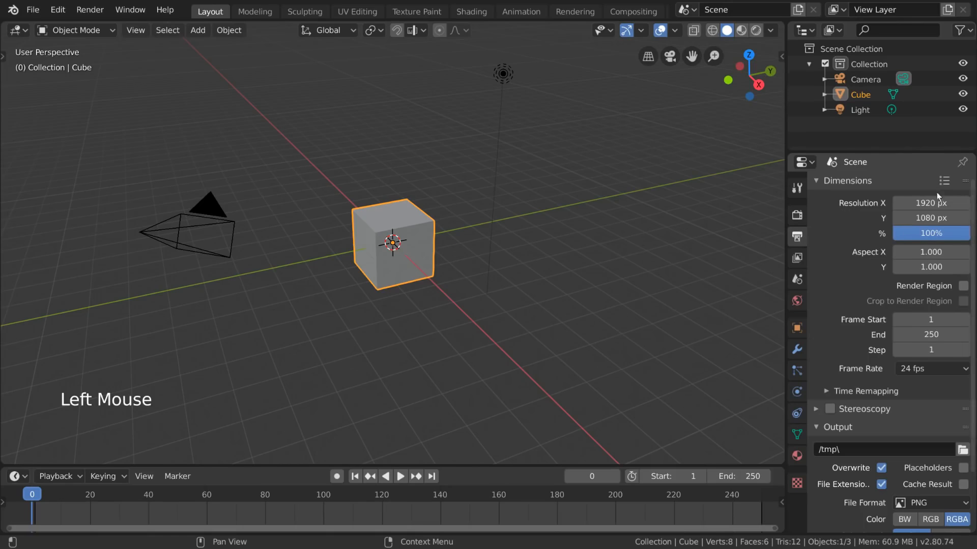
scroll(906, 442, "down", 6)
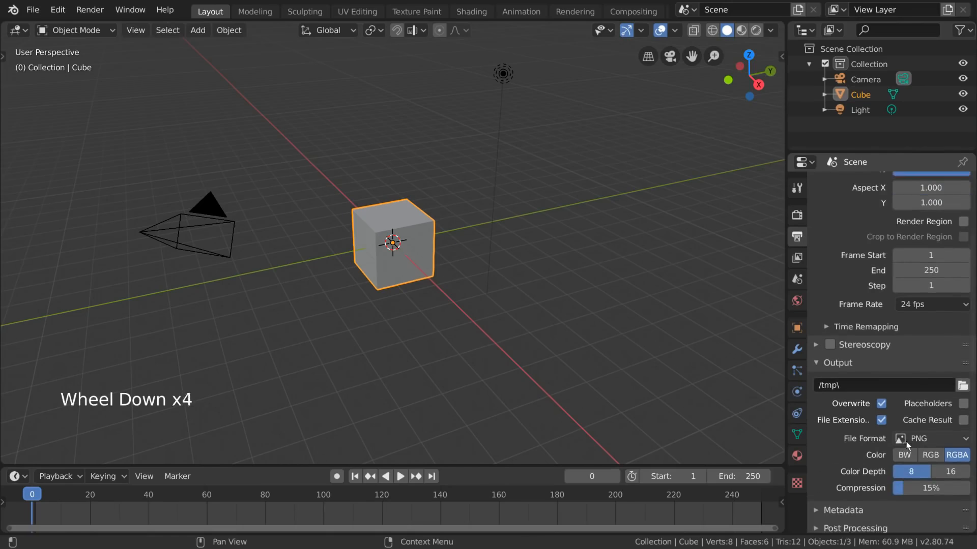
scroll(907, 440, "up", 6)
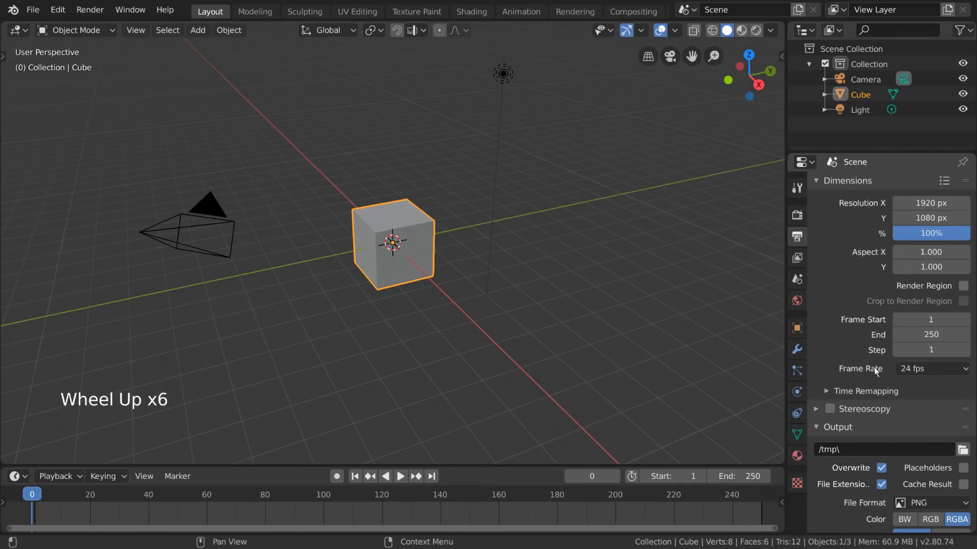
Examine the view layer properties, switching Use for Rendering off and on and collapsing and reopening the Passes and View Layer sections.
left_click(798, 258)
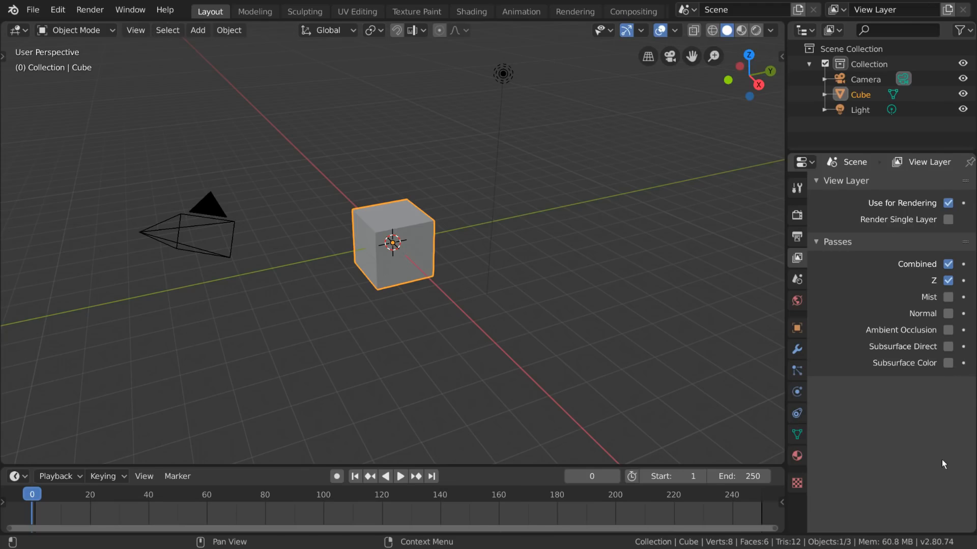
left_click(947, 203)
left_click(946, 203)
left_click(815, 242)
left_click(815, 242)
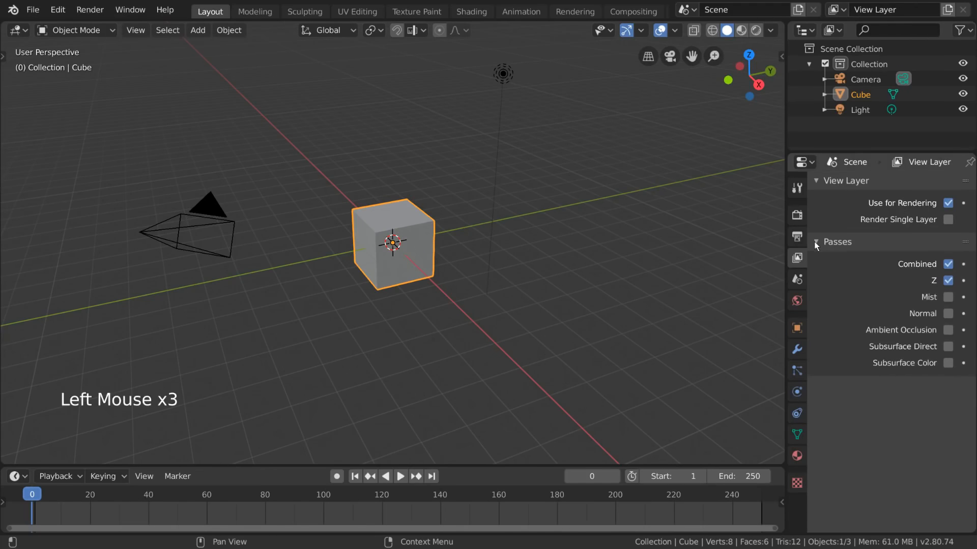
left_click(817, 180)
left_click(816, 180)
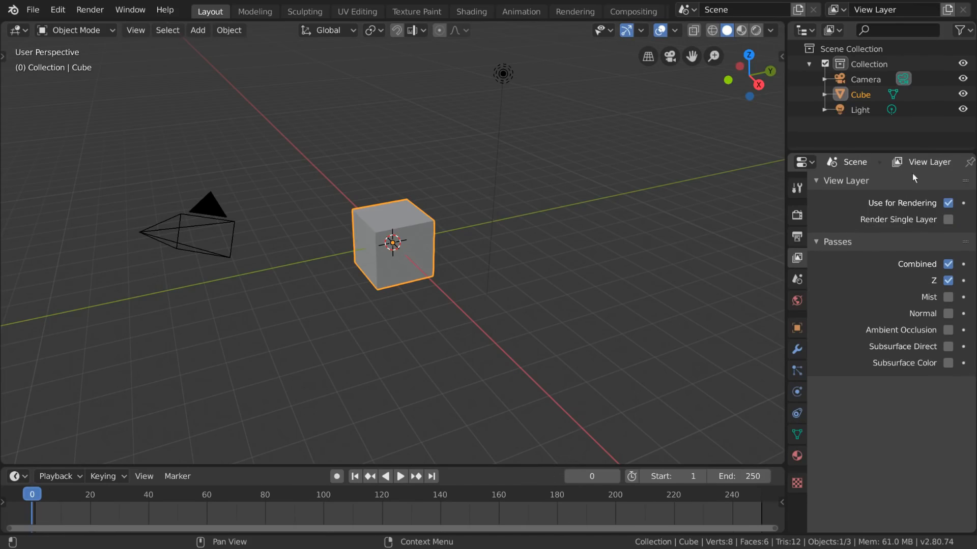
Add a new view layer to the scene and switch back to the original one named View Layer.
left_click(908, 8)
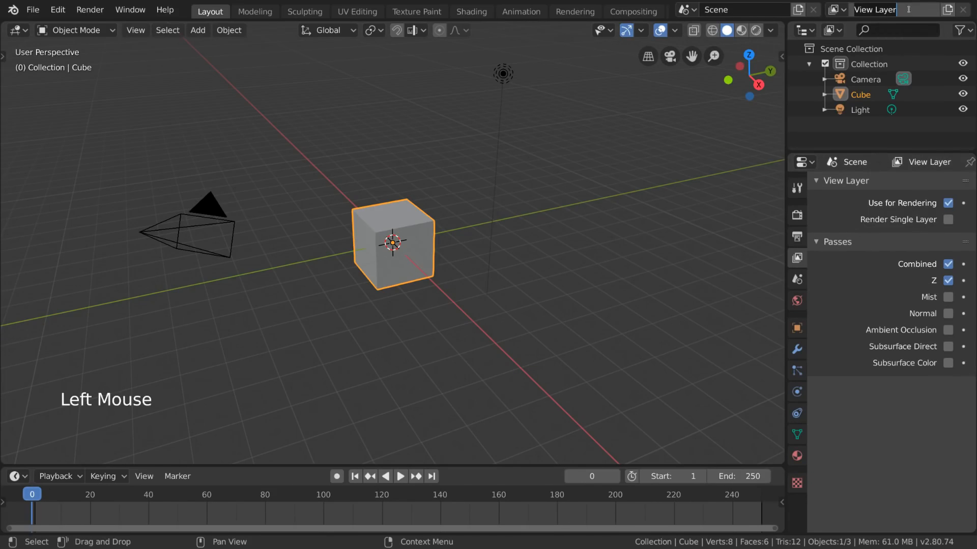
left_click(896, 26)
left_click(843, 11)
left_click(843, 10)
left_click(947, 9)
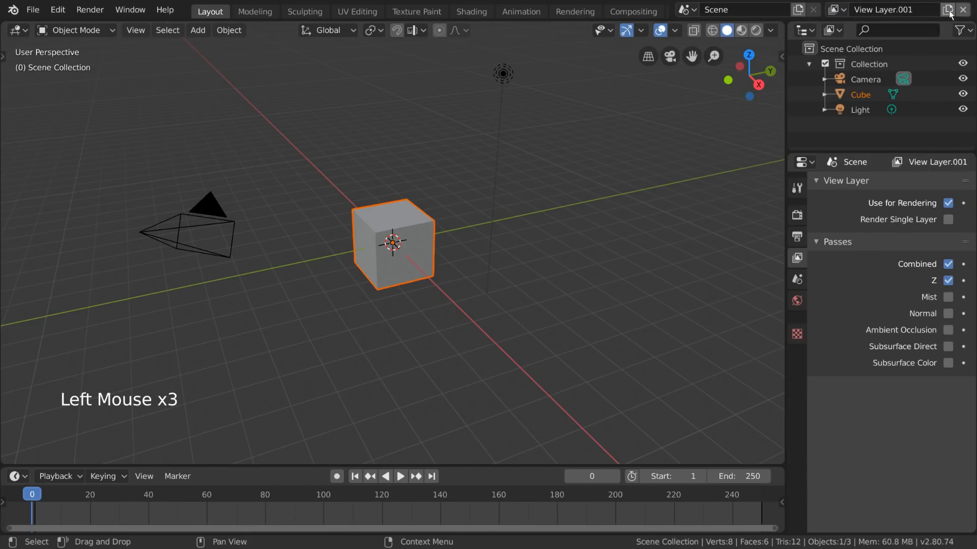
left_click(838, 11)
left_click(820, 33)
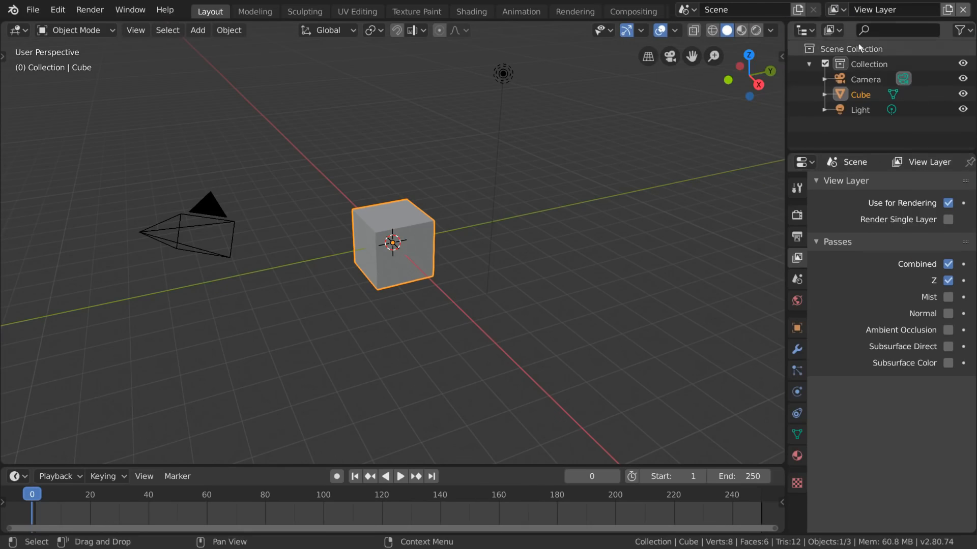
Select the collection's items in the Outliner, then exclude Collection from the view layer and include it again.
left_click(885, 65)
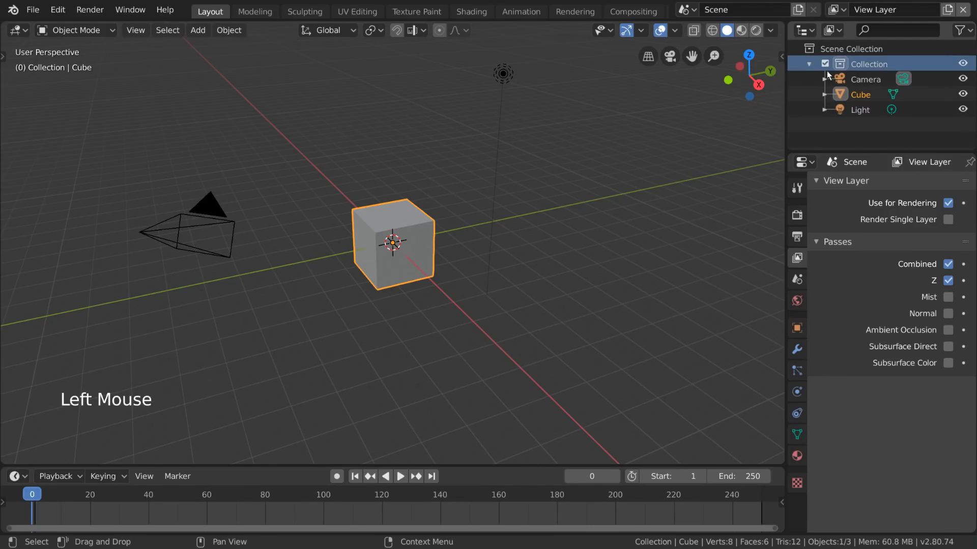
left_click(865, 78)
left_click(865, 61)
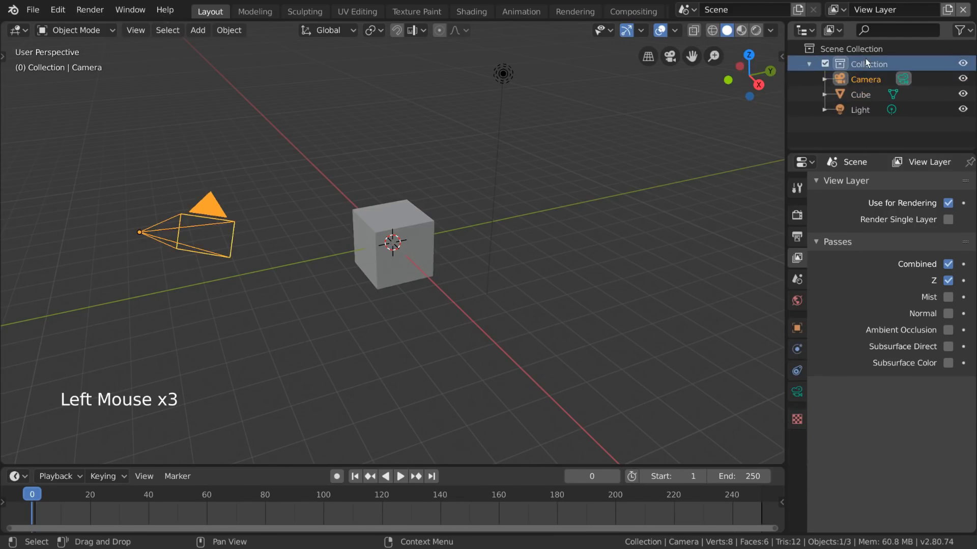
left_click(867, 93)
left_click(825, 64)
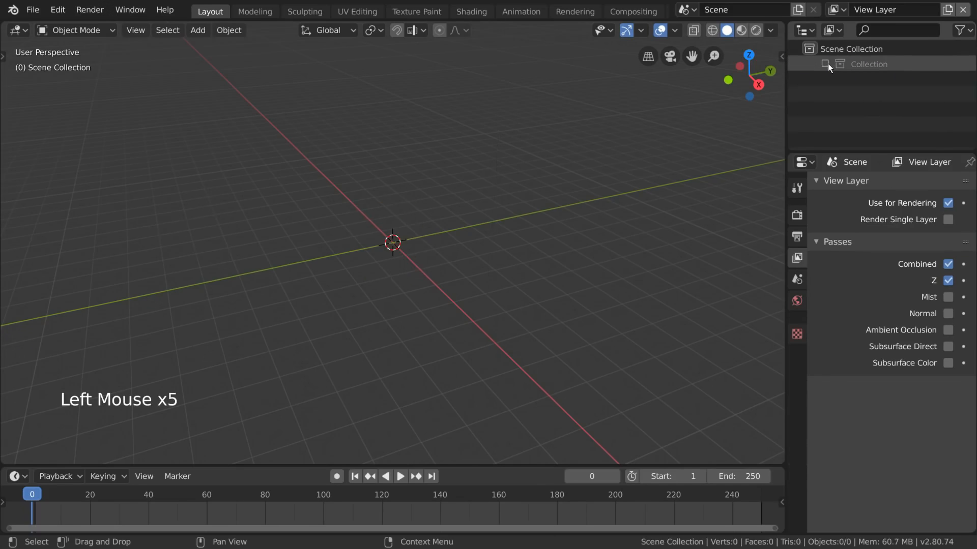
left_click(826, 63)
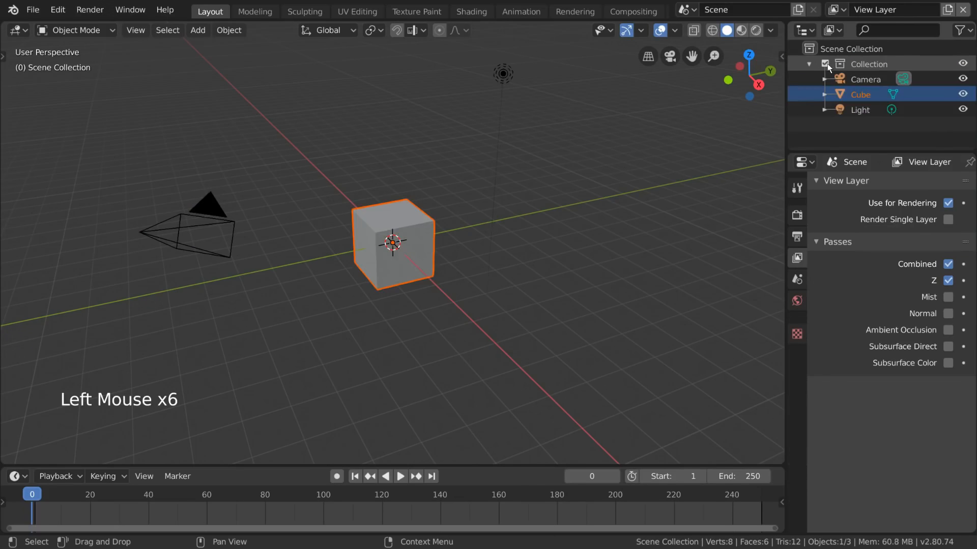
Rename the collection as Character in the Outliner and make the cube the selected object.
left_click(864, 63)
double_click(865, 64)
type("Charact")
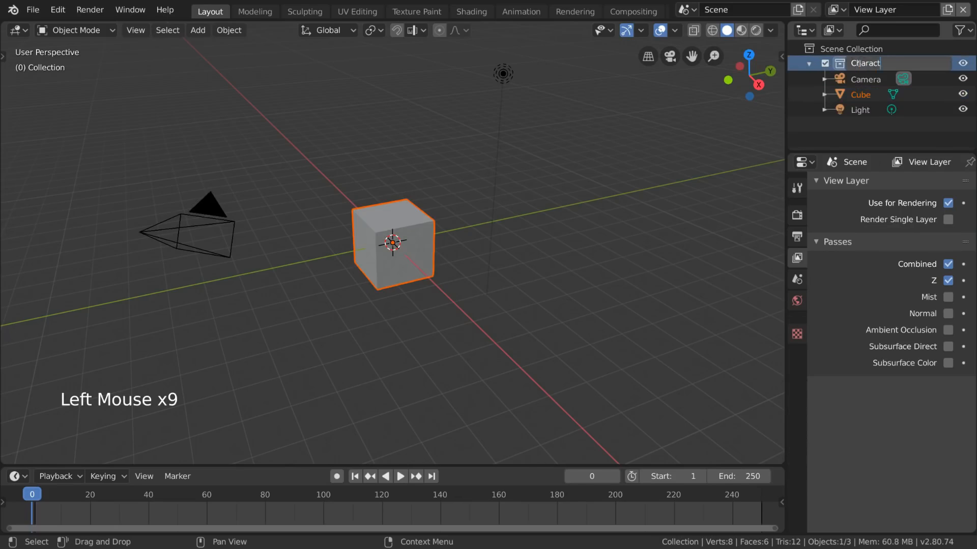
type("er")
key("Return")
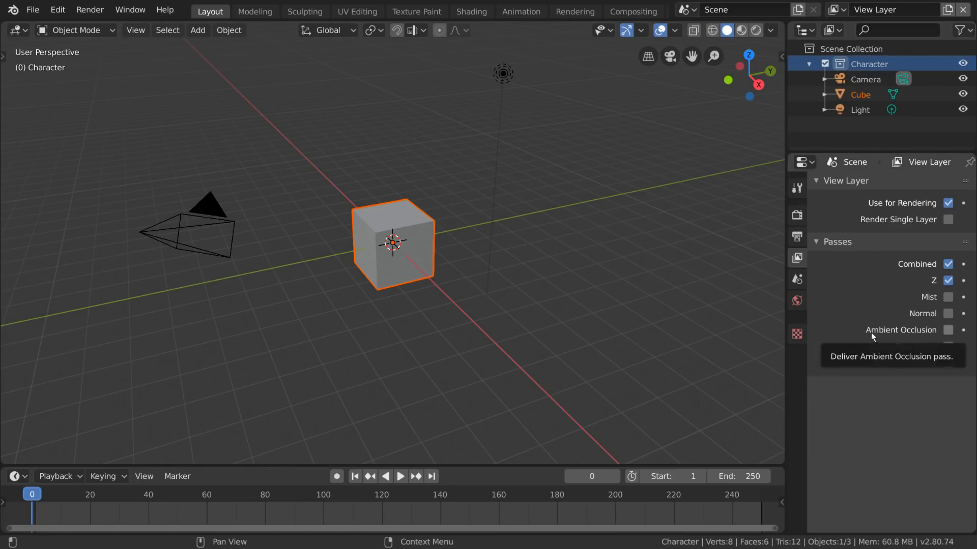
left_click(869, 95)
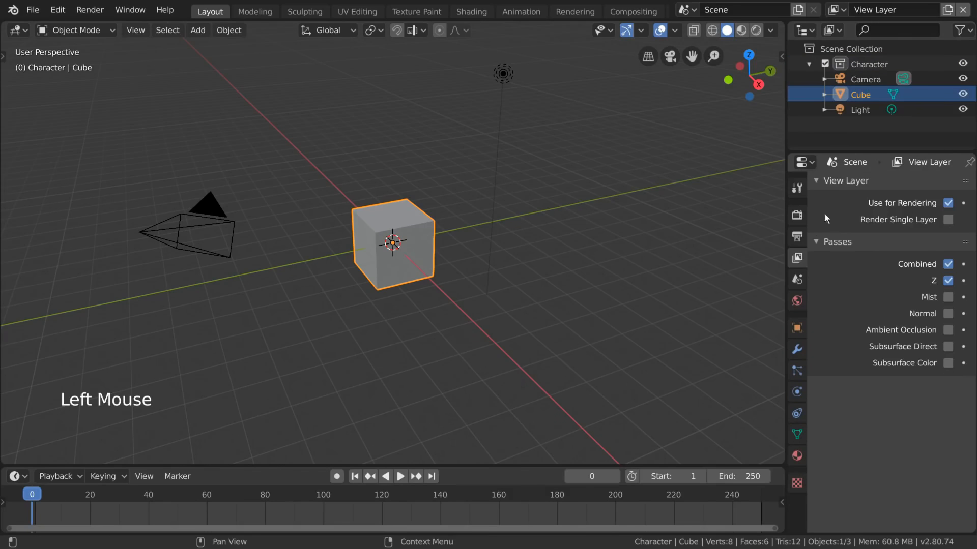
Show the scene properties and examine the Gravity and Rigid Body World settings.
left_click(798, 279)
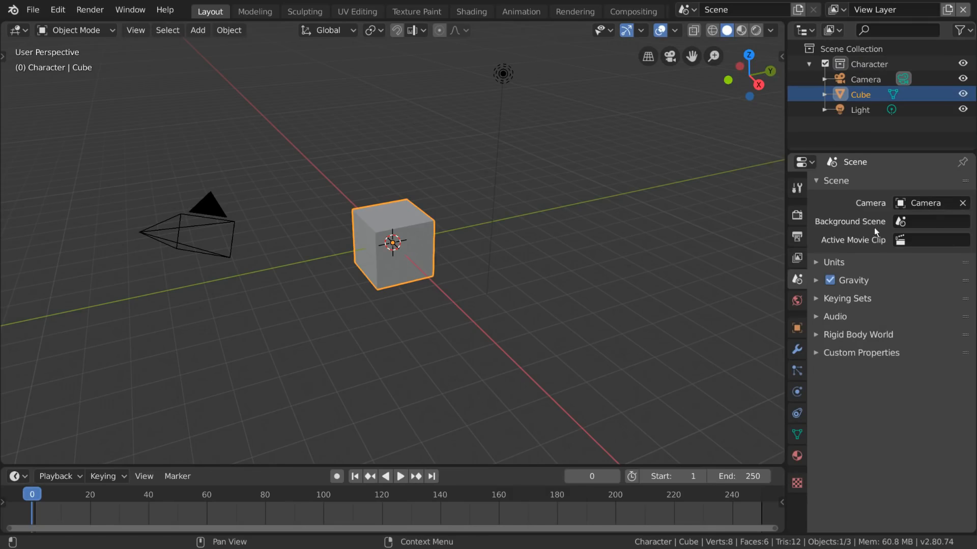
left_click(834, 280)
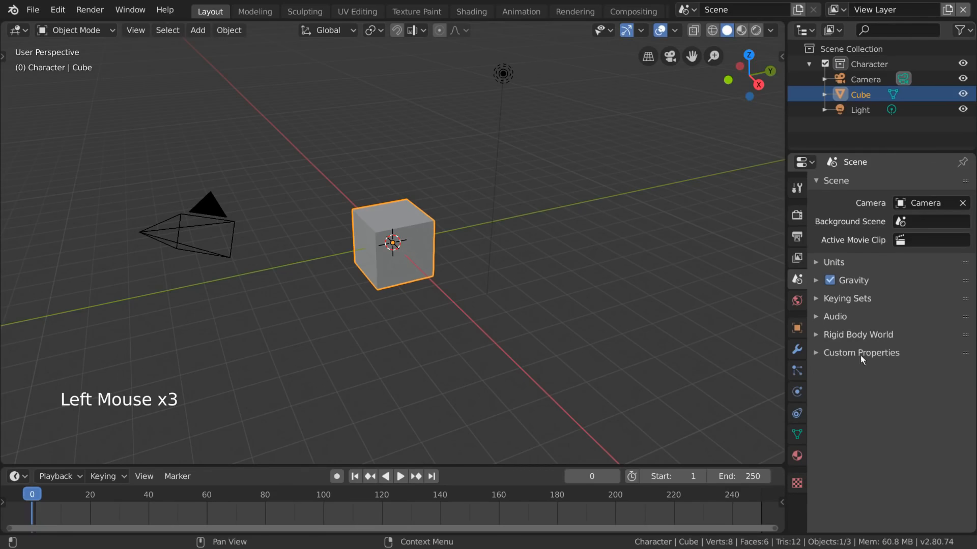
left_click(888, 334)
left_click(888, 334)
Show the world properties and set the world's volume to Volume Scatter.
left_click(797, 300)
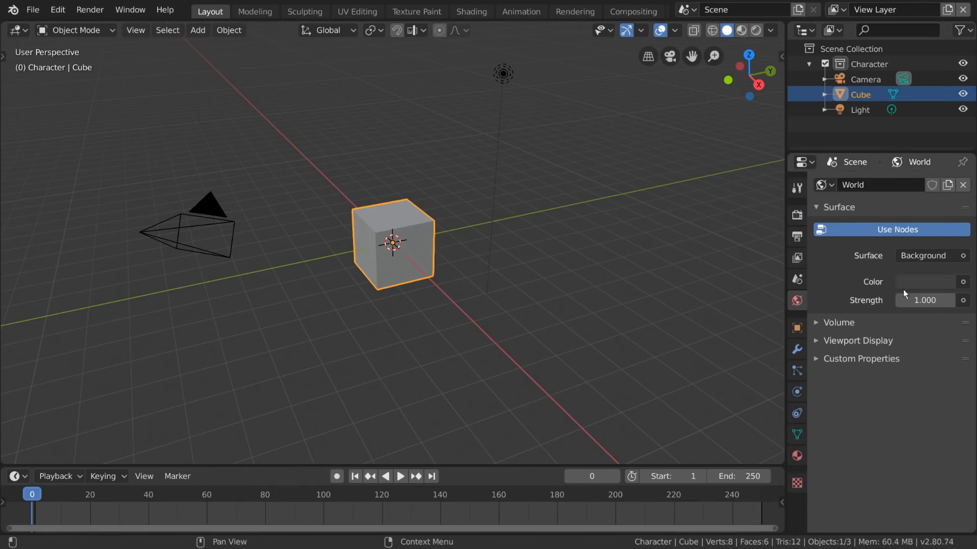
left_click(844, 322)
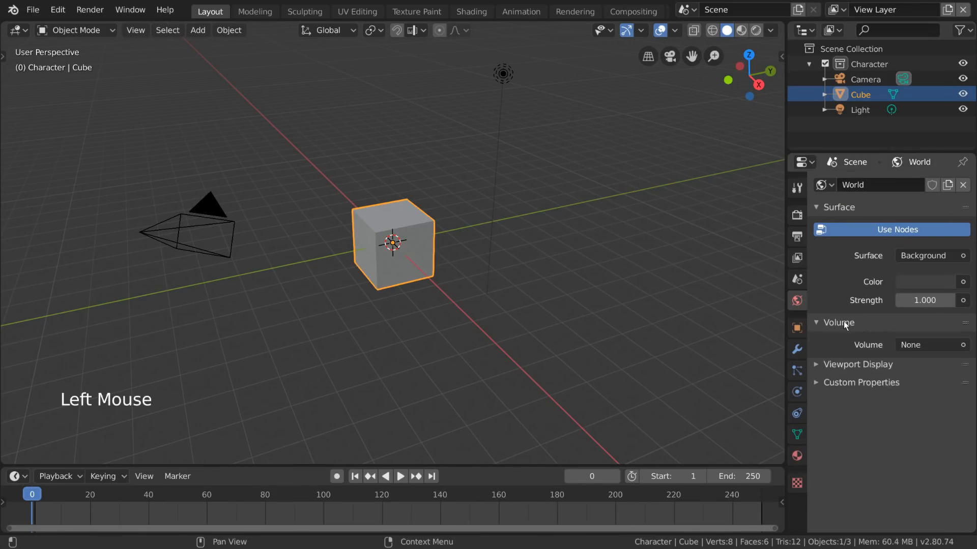
left_click(919, 347)
left_click(918, 328)
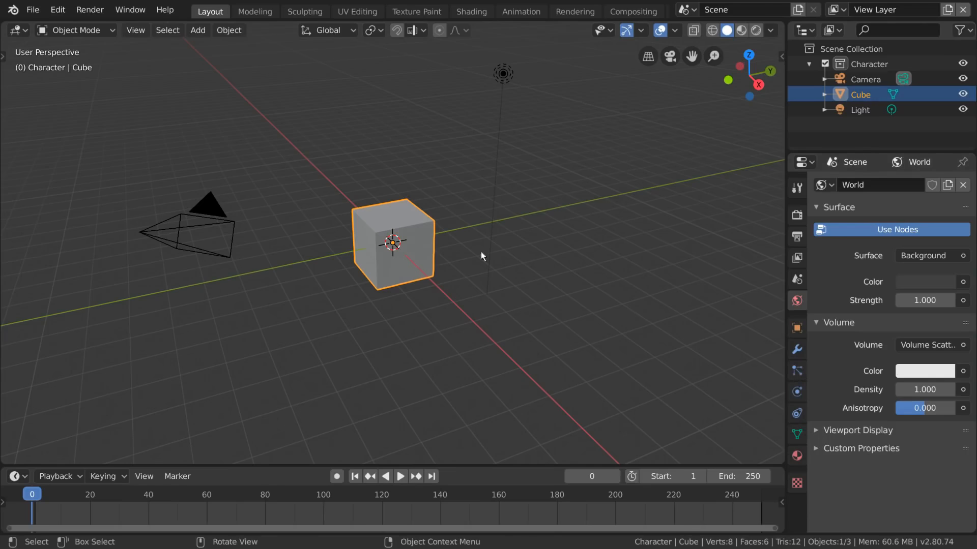
Show the cube's object properties and examine its Transform, Relations, Collections and Visibility settings.
left_click(407, 232)
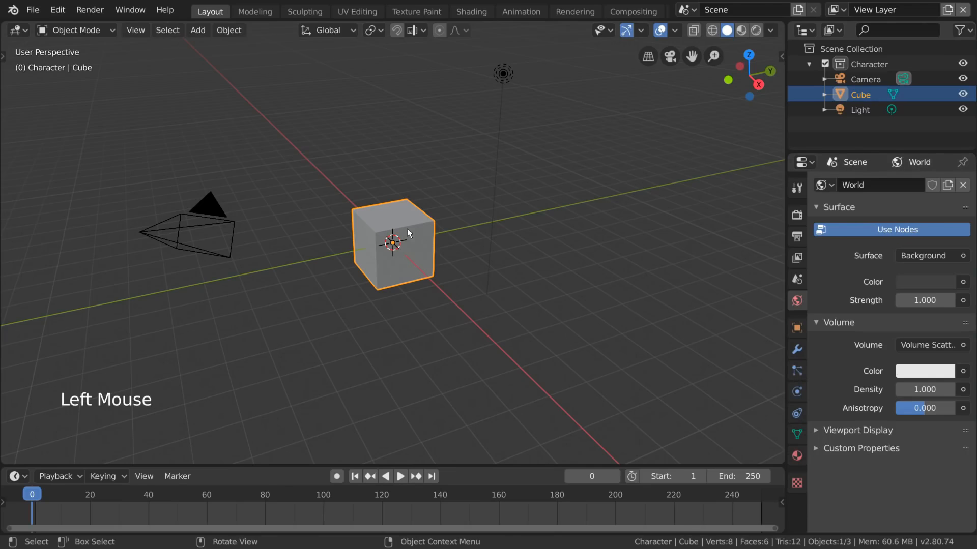
left_click(792, 328)
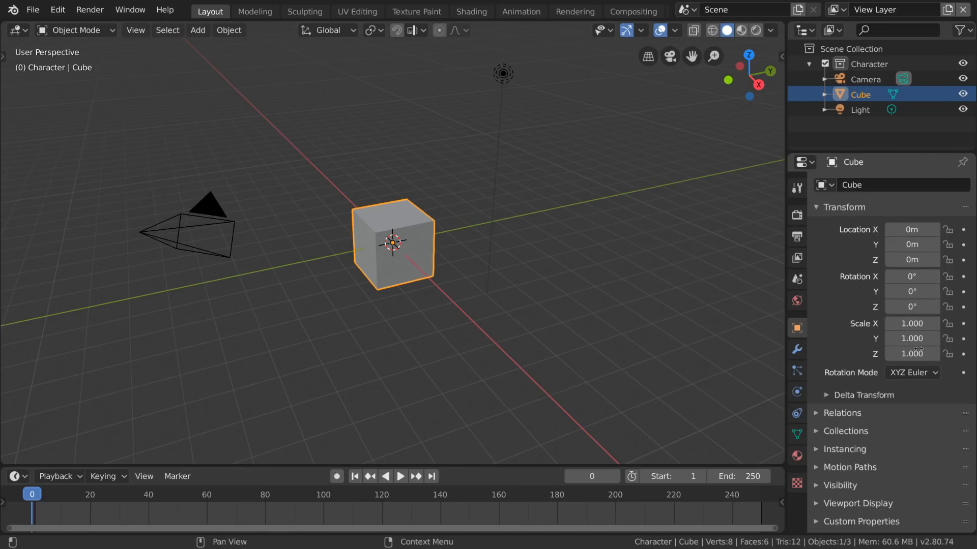
scroll(843, 306, "down", 2)
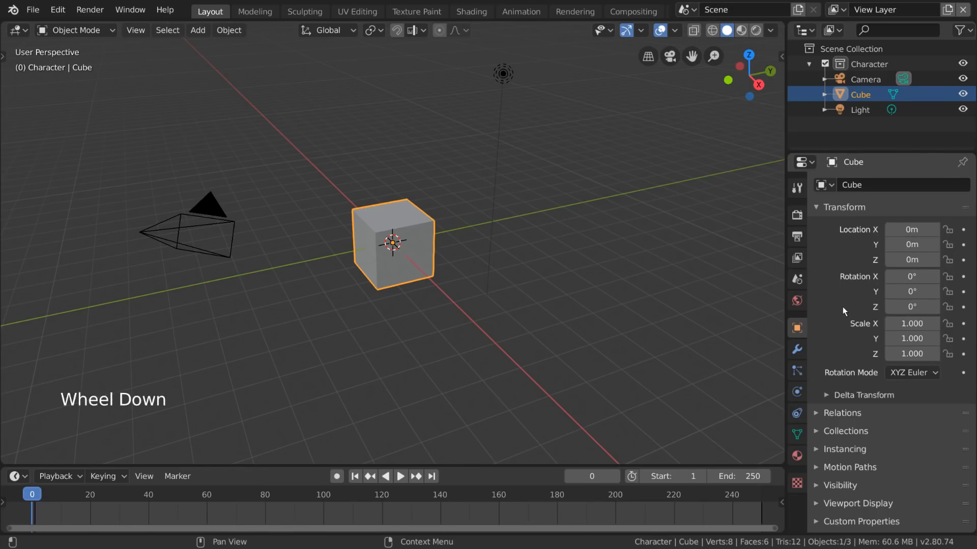
left_click(860, 413)
scroll(856, 471, "down", 5)
left_click(861, 453)
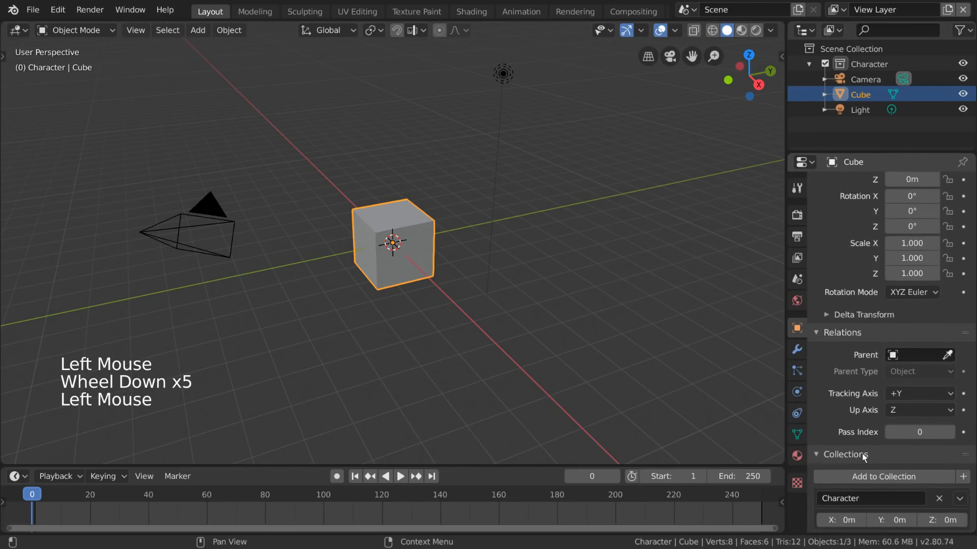
scroll(860, 452, "down", 6)
left_click(857, 488)
scroll(857, 483, "down", 6)
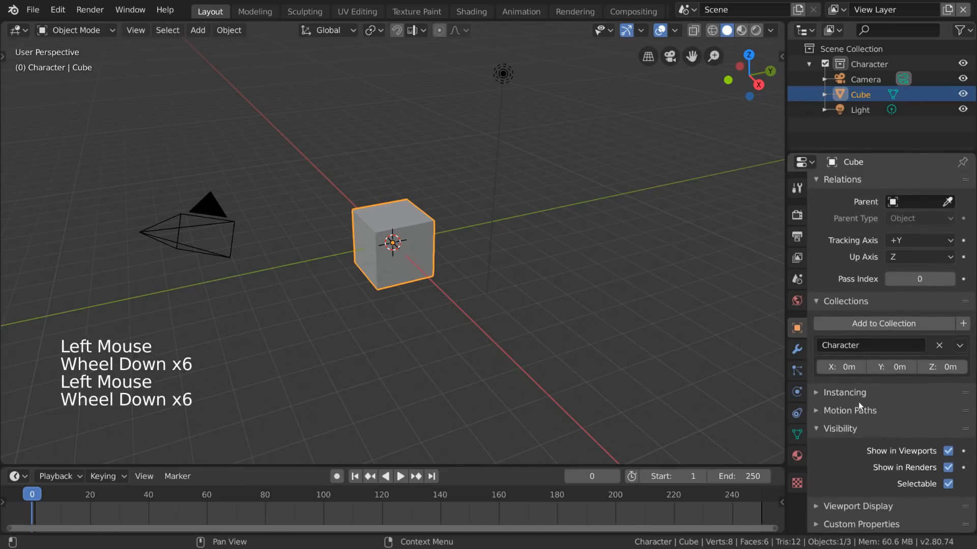
Show the cube's modifier properties and add a Subdivision Surface modifier.
left_click(797, 350)
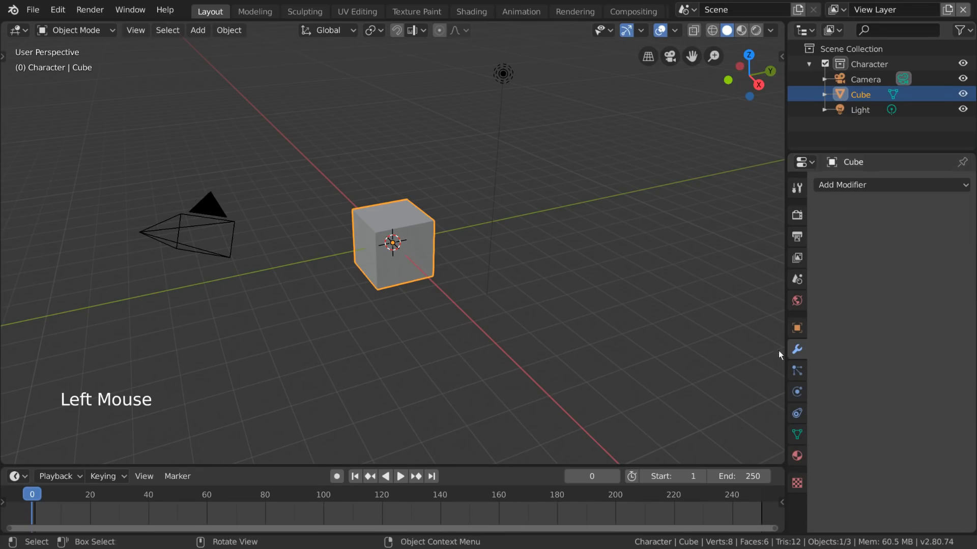
left_click(875, 183)
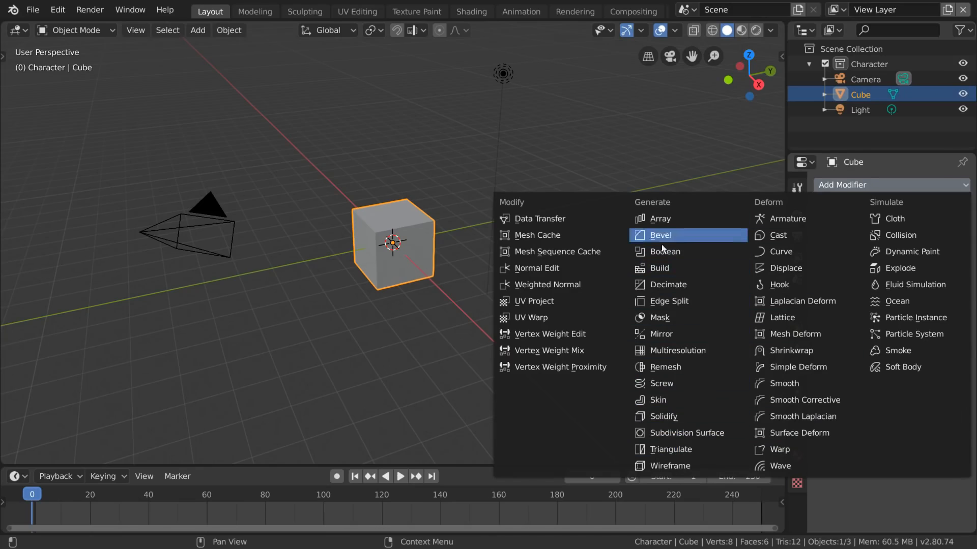
left_click(686, 434)
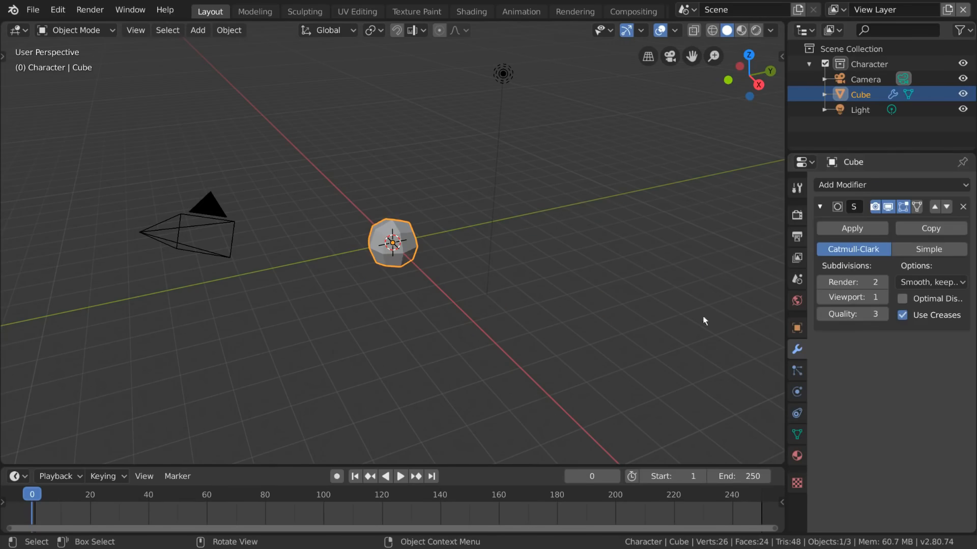
Add a Bevel modifier to the cube and move the Subdivision Surface modifier below it in the stack.
left_click(899, 188)
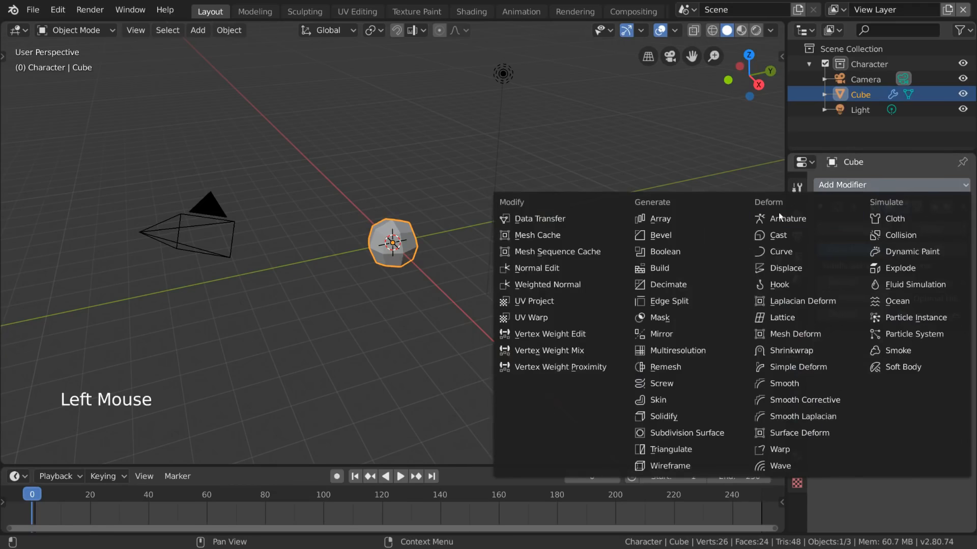
left_click(698, 234)
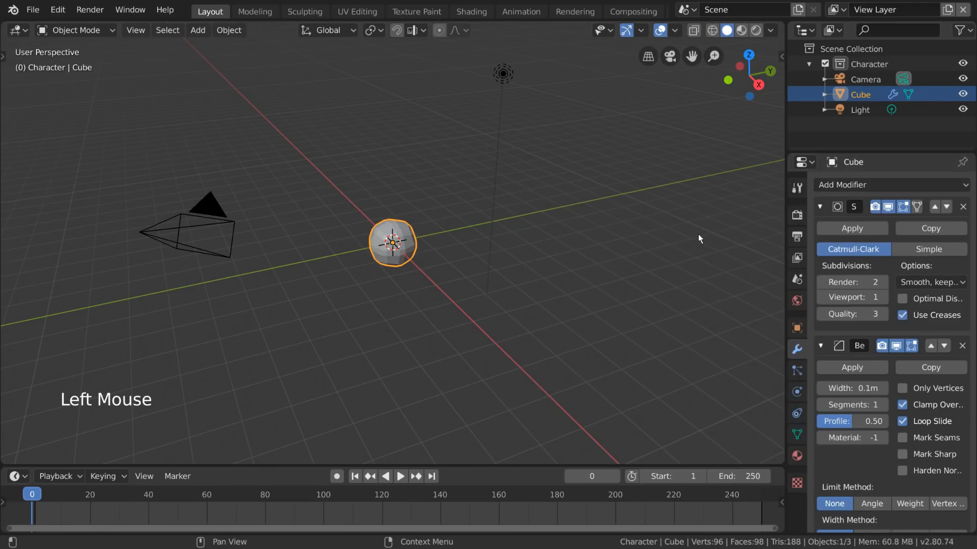
left_click(947, 206)
left_click(946, 206)
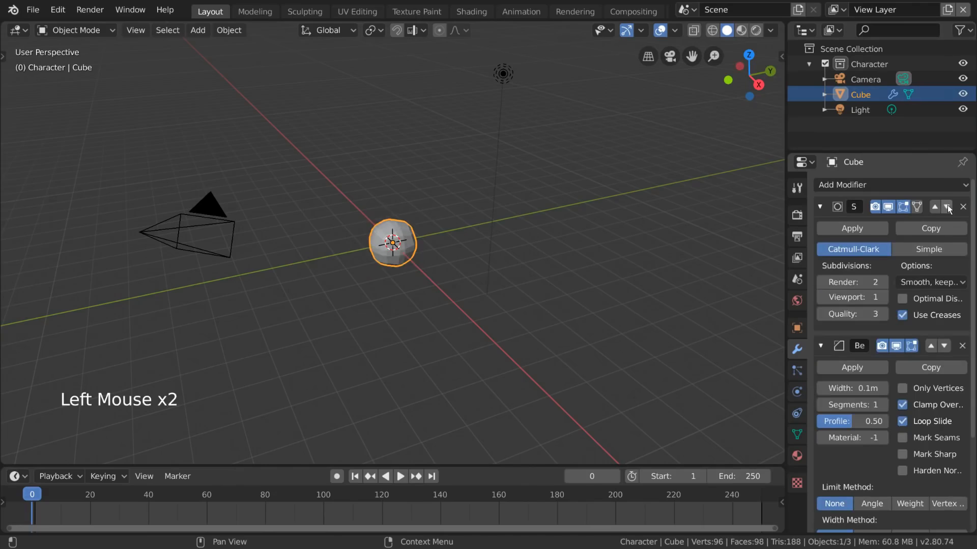
left_click(946, 207)
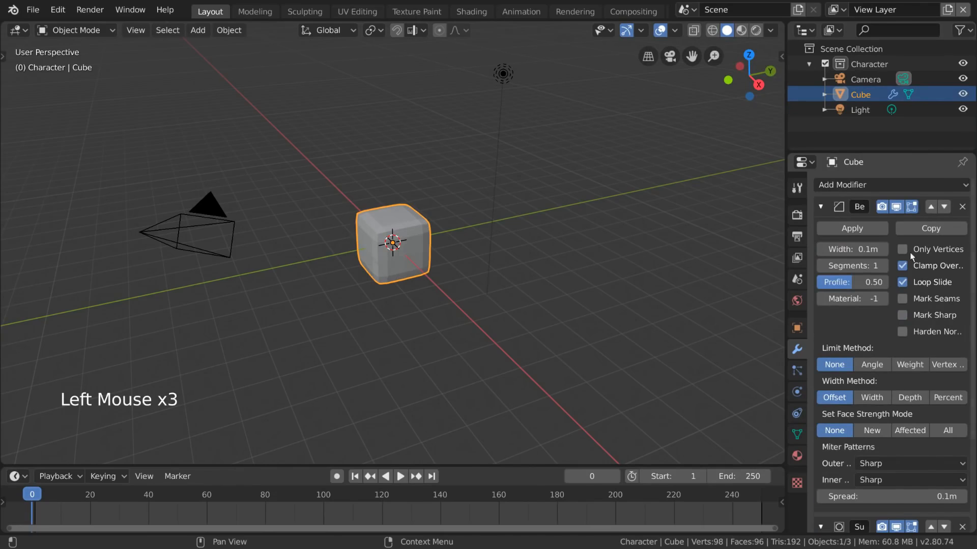
Collapse the Bevel and Subdivision Surface modifiers and remove both from the cube.
left_click(821, 207)
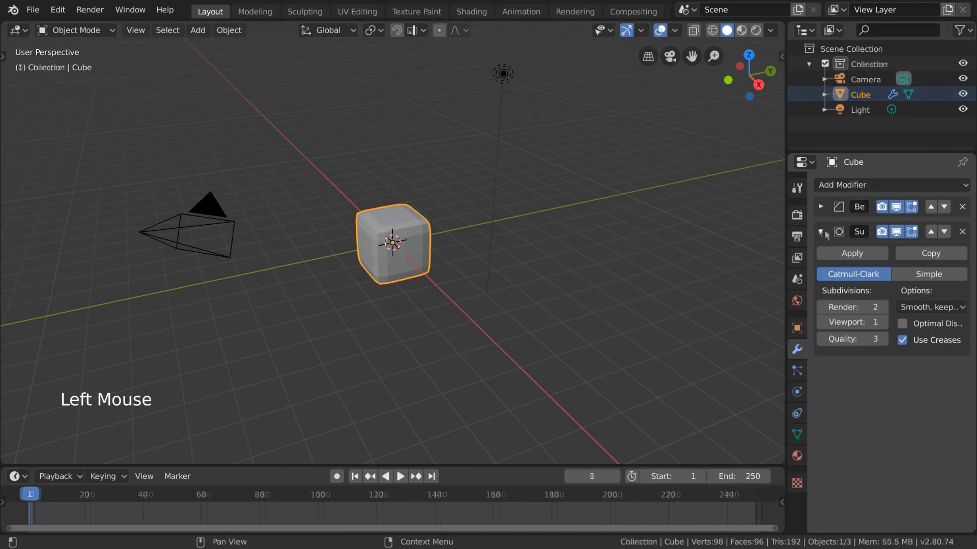
left_click(821, 231)
left_click(962, 232)
left_click(962, 206)
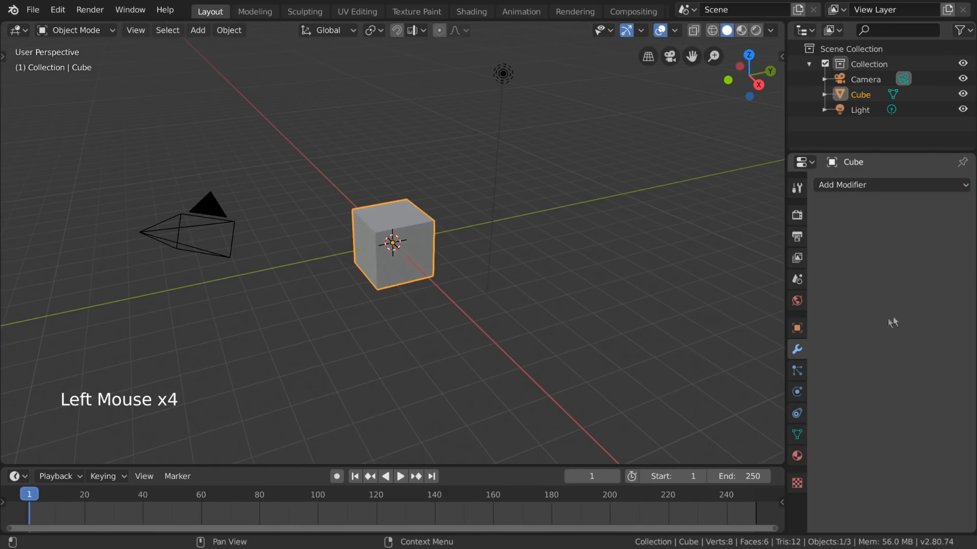
Show the cube's particle properties, add a particle system and remove it again.
left_click(797, 371)
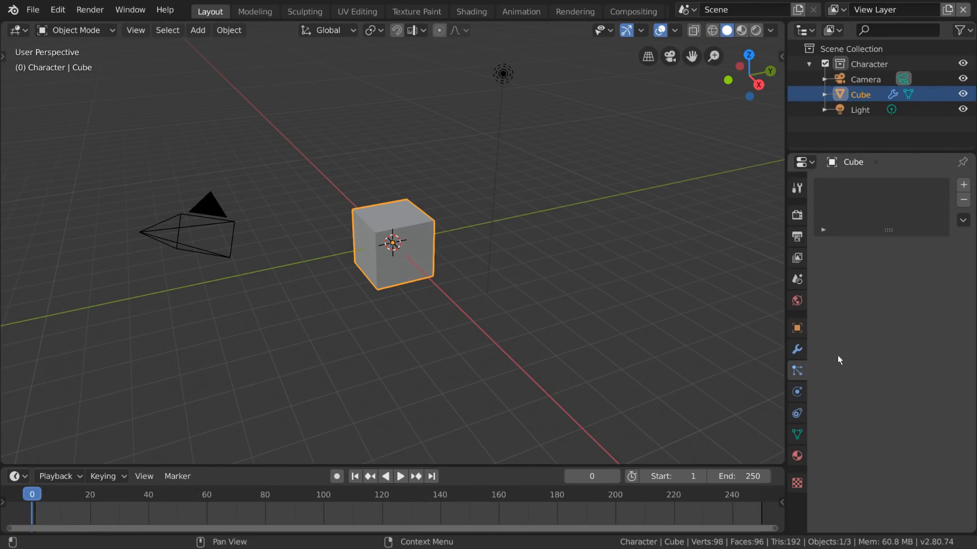
left_click(963, 186)
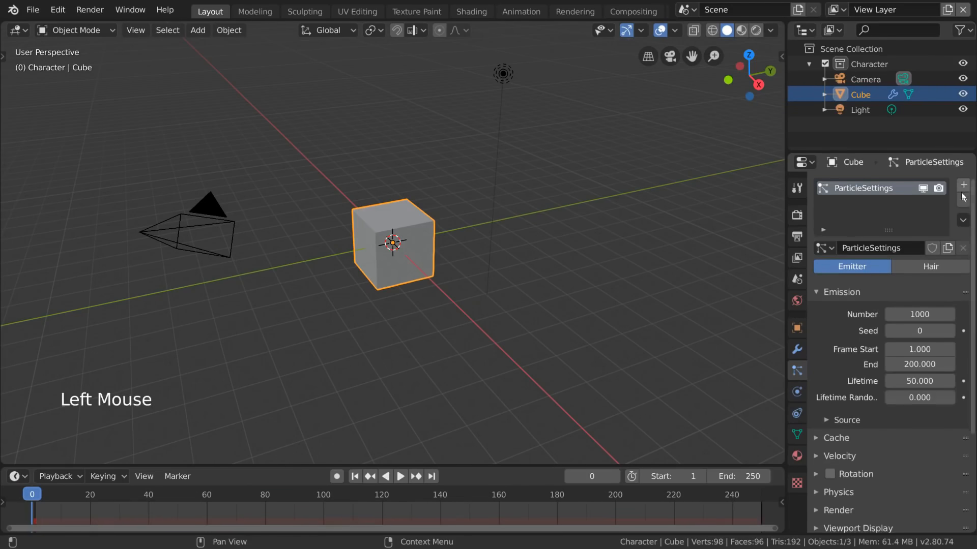
left_click(963, 201)
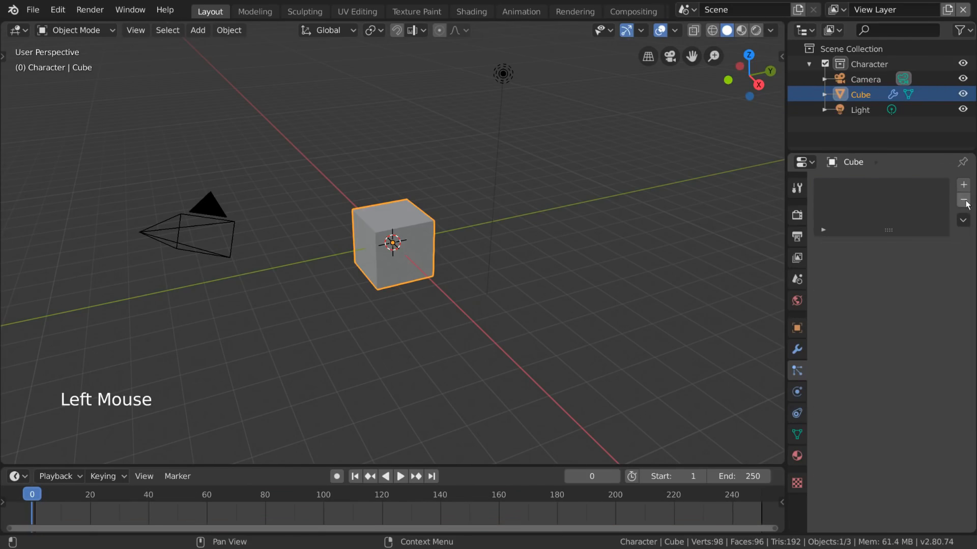
Show the cube's physics properties and compare its object constraint properties with its modifier properties.
left_click(796, 392)
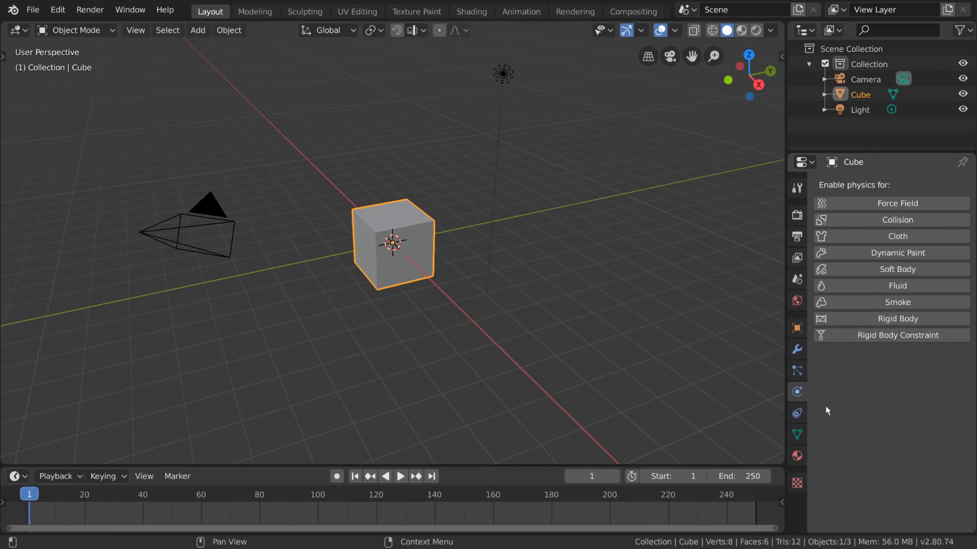
left_click(797, 413)
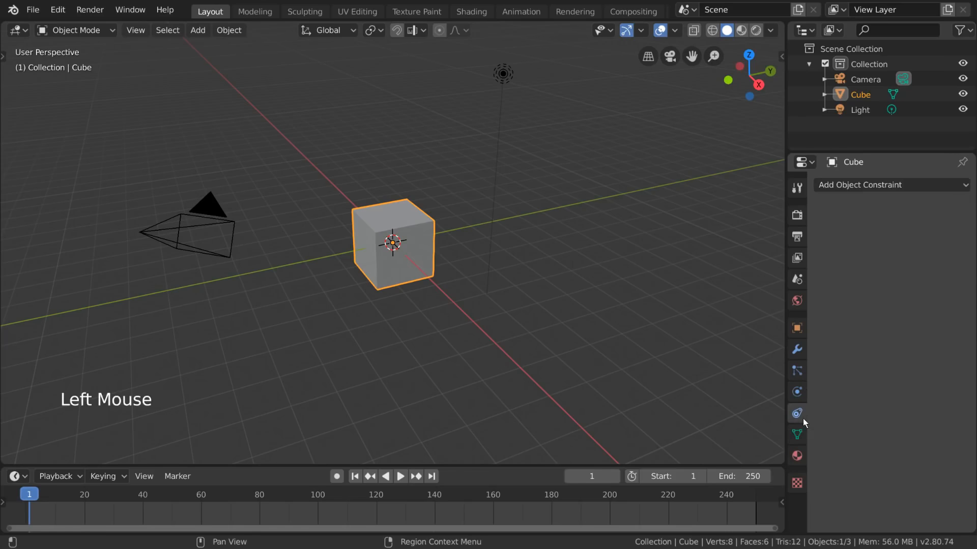
left_click(916, 185)
left_click(798, 349)
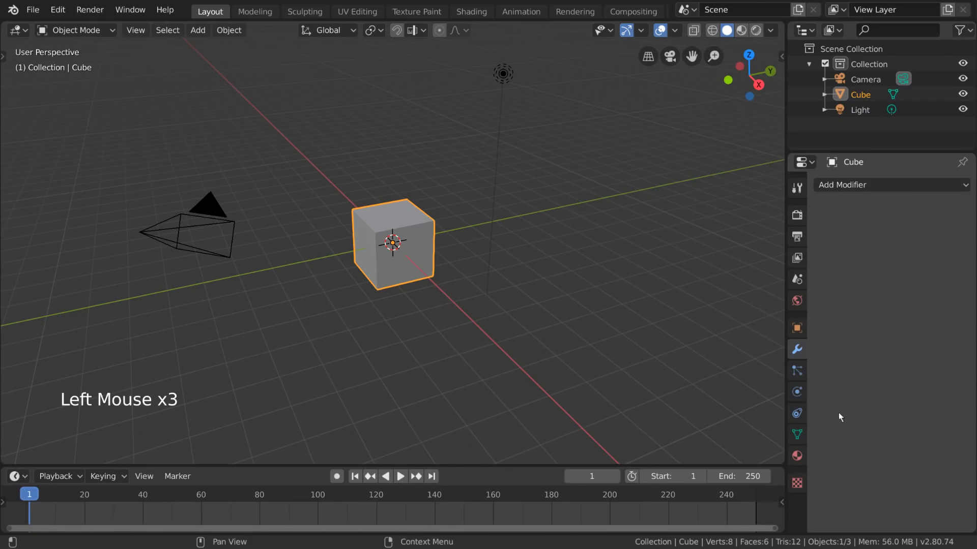
left_click(797, 413)
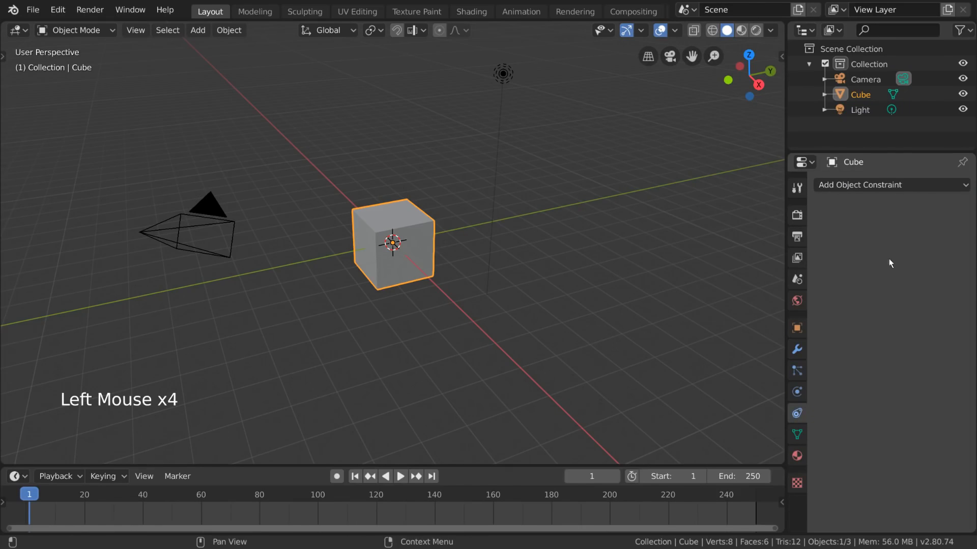
Add a Copy Location constraint to the cube with the Camera as its target.
left_click(894, 186)
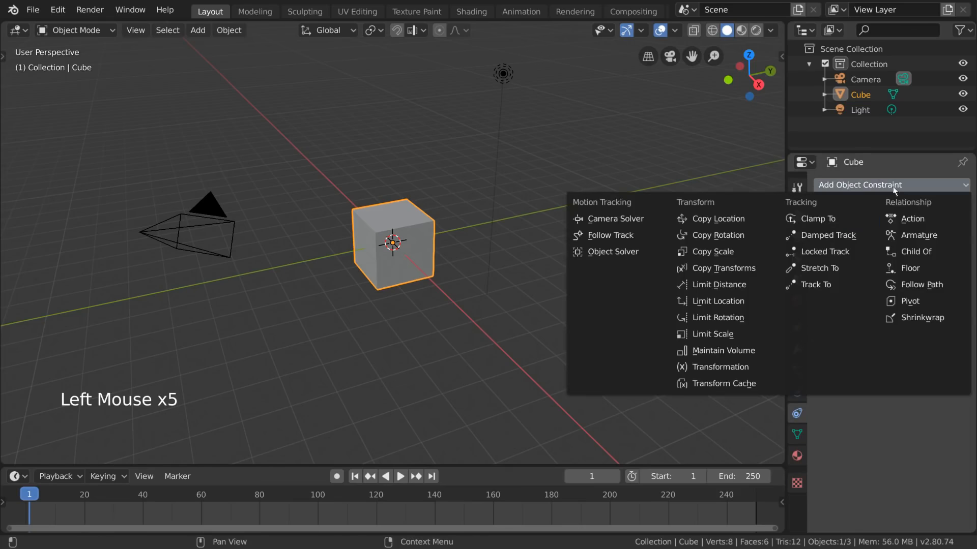
left_click(718, 219)
left_click(921, 233)
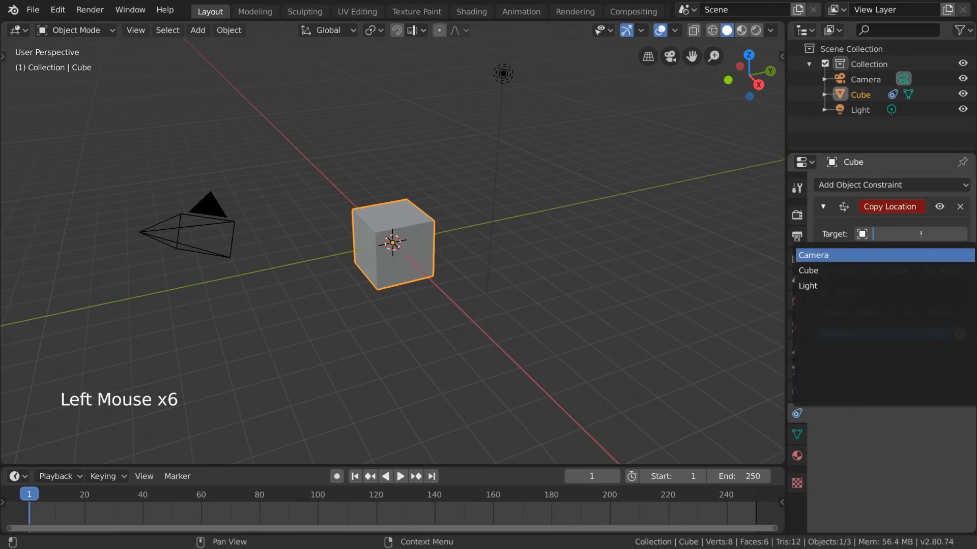
left_click(895, 255)
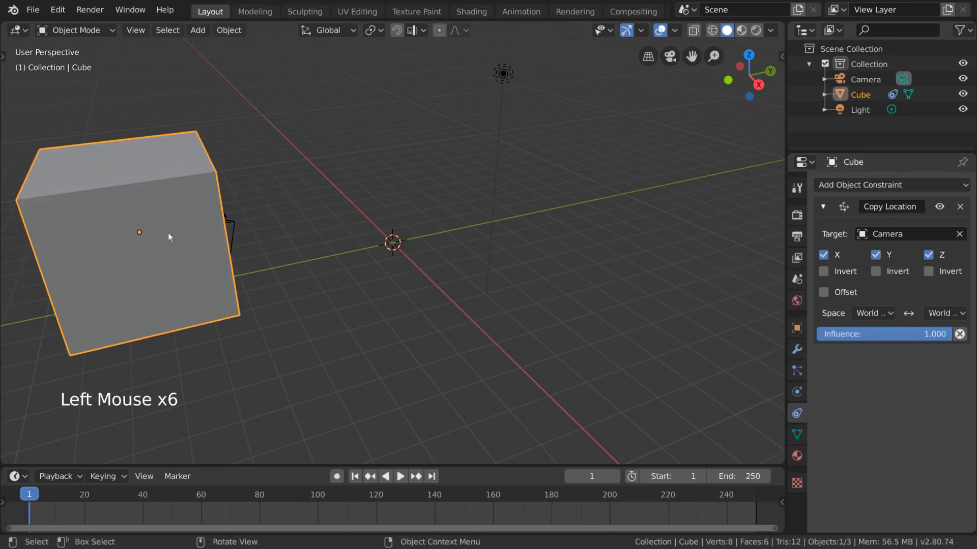
Toggle the Copy Location constraint's visibility and remove the constraint from the cube.
left_click(940, 208)
left_click(941, 209)
left_click(941, 208)
left_click(961, 207)
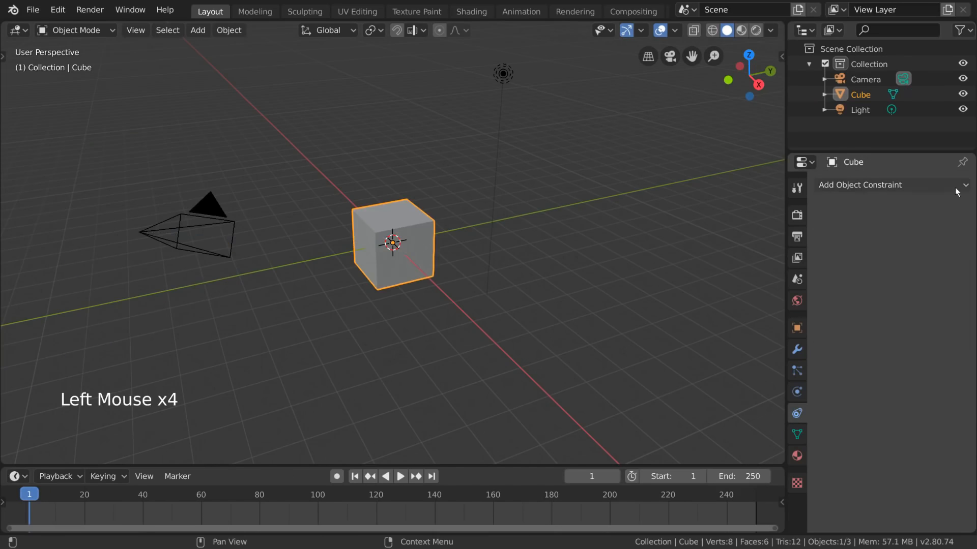
Add a Damped Track constraint to the cube with the Camera as its target.
left_click(954, 187)
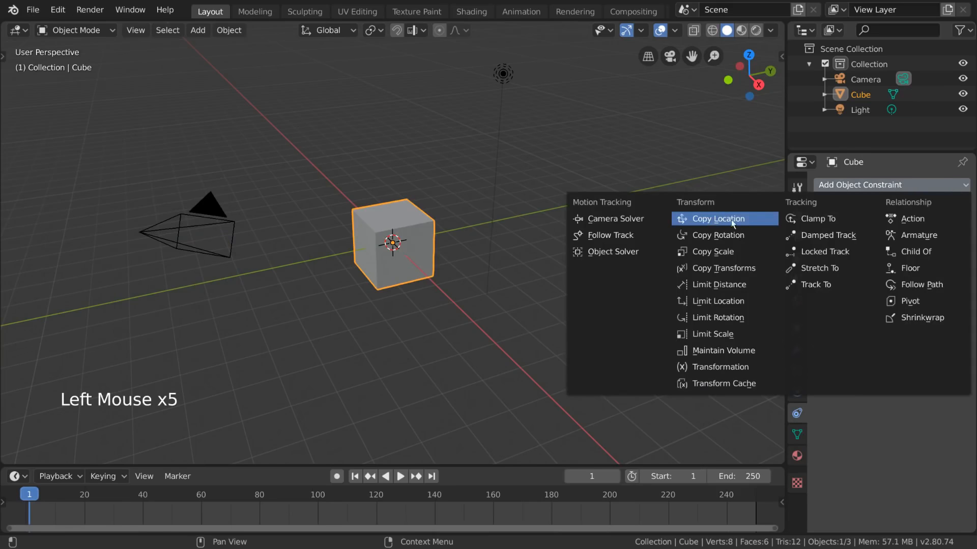
left_click(841, 237)
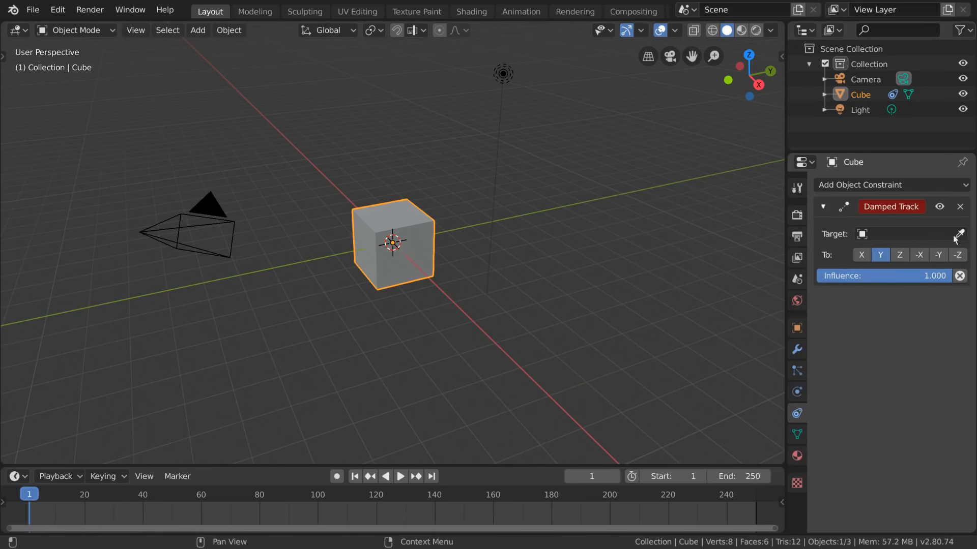
left_click(911, 233)
left_click(839, 258)
Try the Z axis and a varied influence on the Damped Track constraint, and remove the constraint.
left_click(900, 255)
left_click_drag(903, 276, 952, 275)
left_click(960, 207)
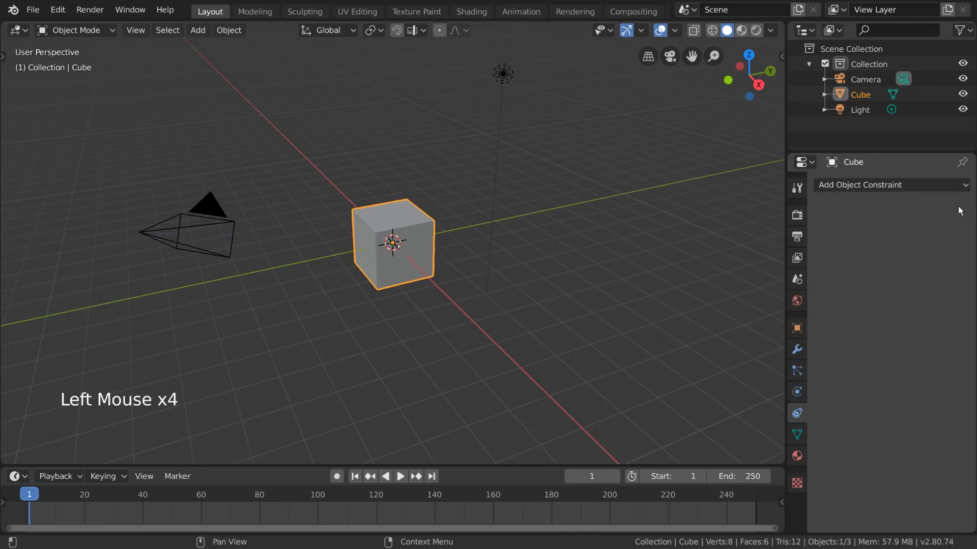
Show the cube's object data properties, add an Ico Sphere mesh and move it beside the cube along the Y axis side.
left_click(796, 435)
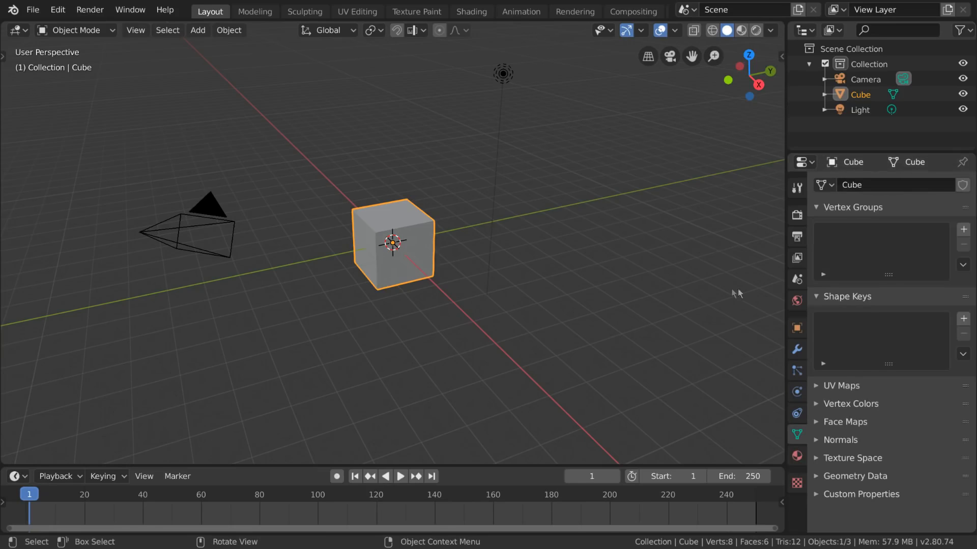
key("shift+a")
mouse_move(563, 260)
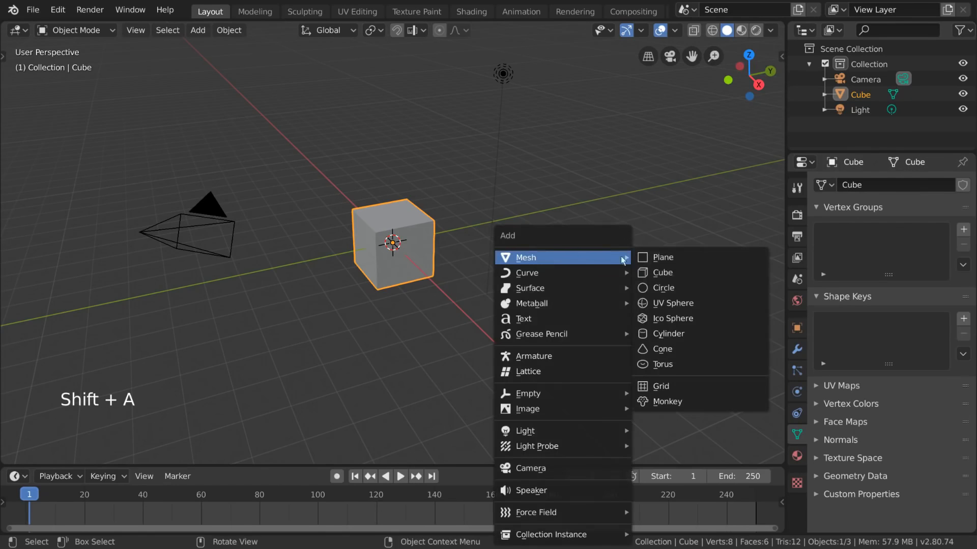
left_click(682, 318)
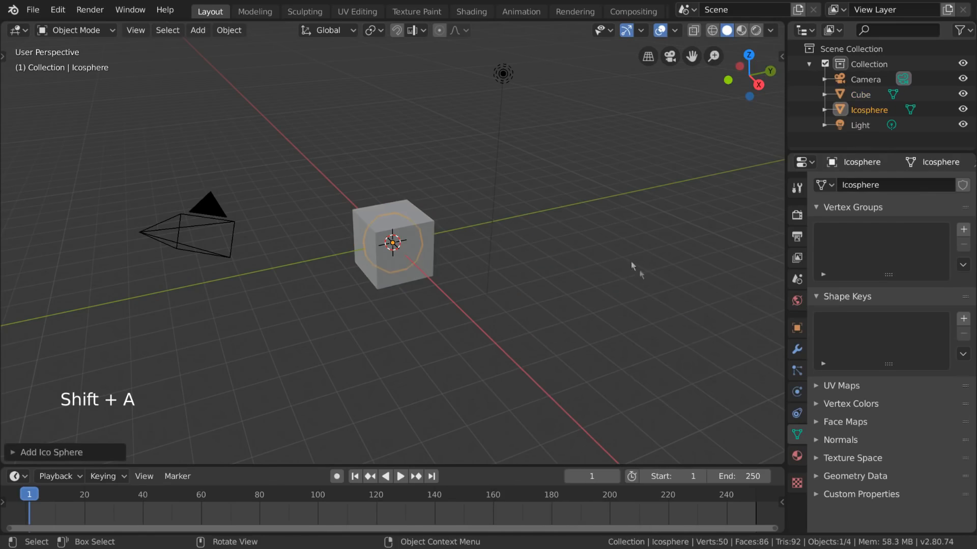
key("g")
left_click(666, 247)
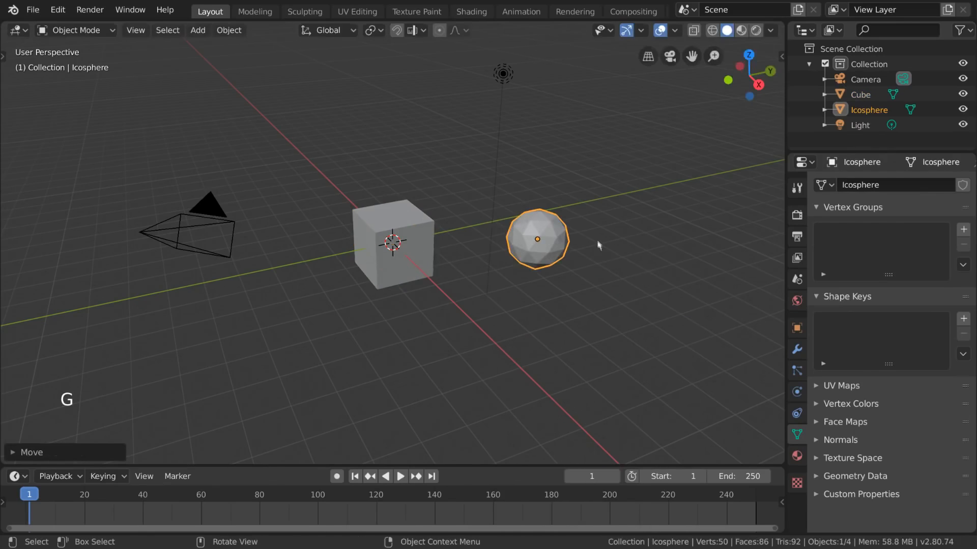
Switch the cube object's mesh data to Icosphere and back to Cube.
left_click(415, 241)
left_click(824, 185)
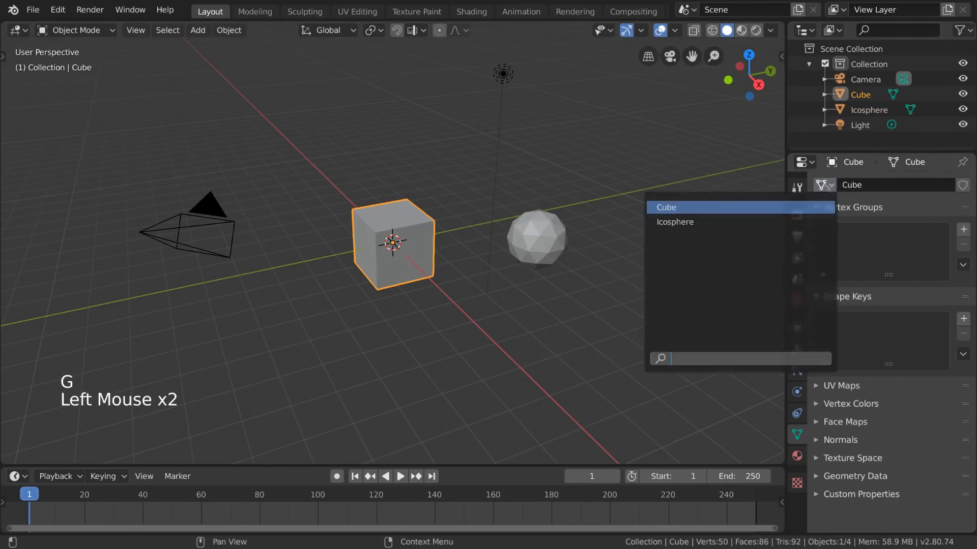
left_click(825, 221)
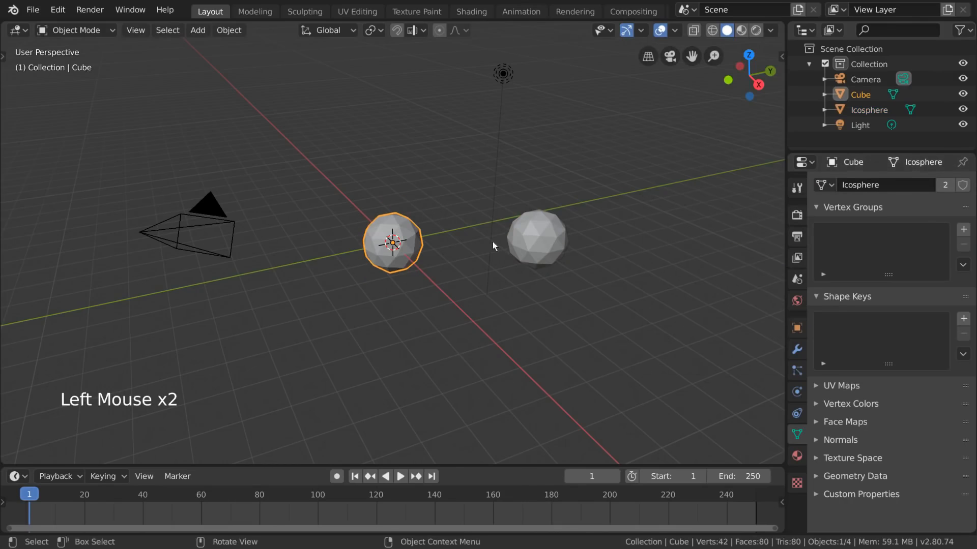
left_click(824, 185)
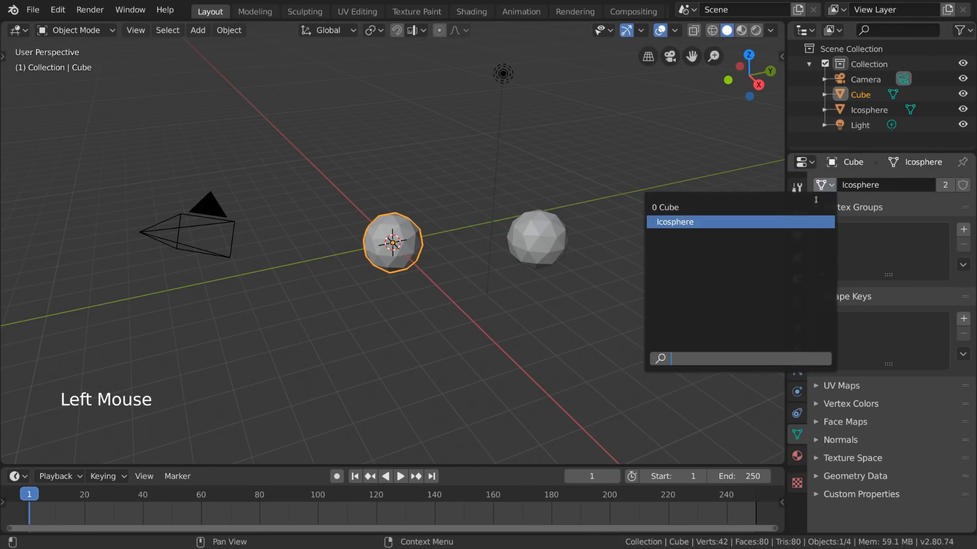
left_click(817, 206)
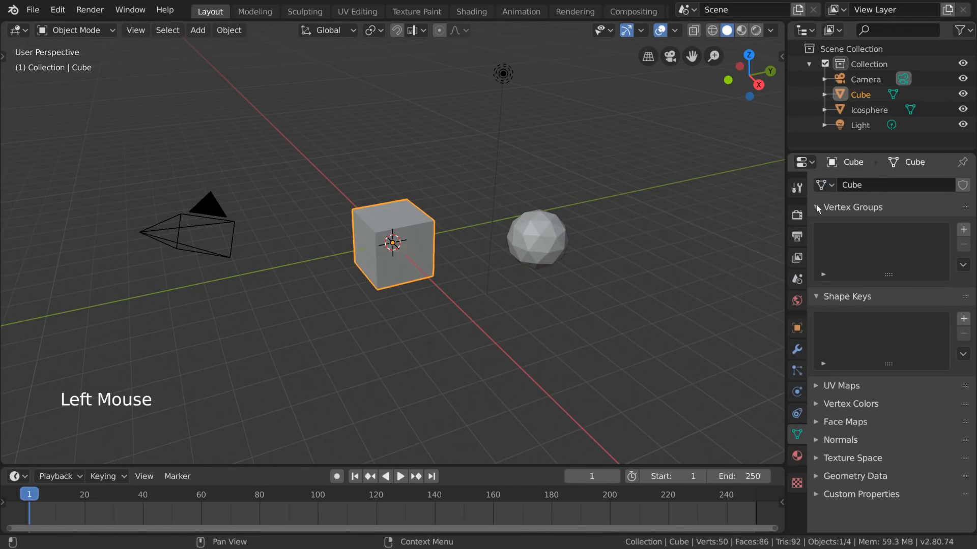
Delete the Ico Sphere object and select the cube.
double_click(542, 245)
key("x")
left_click(428, 230)
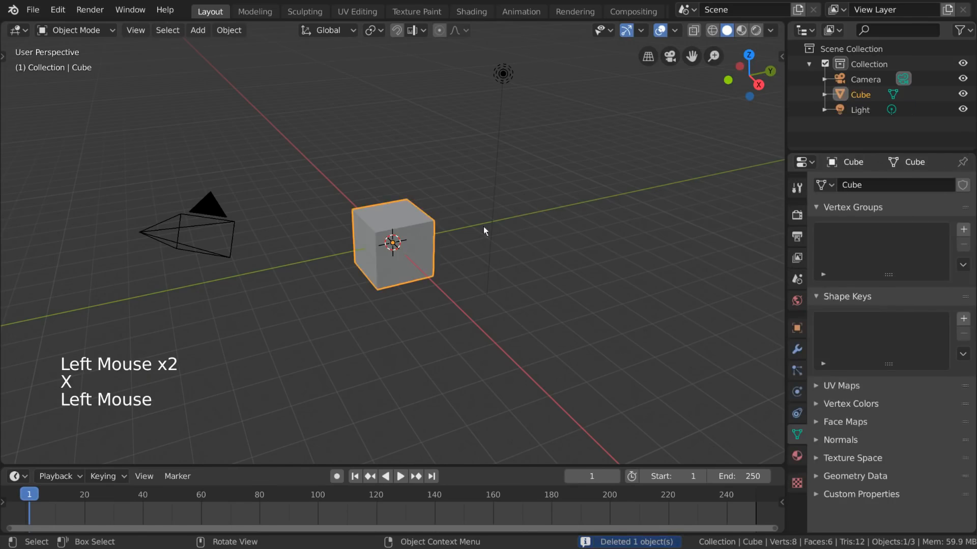
Add and remove a vertex group and a shape key on the cube, and look inside UV Maps.
left_click(963, 229)
left_click(963, 245)
left_click(963, 318)
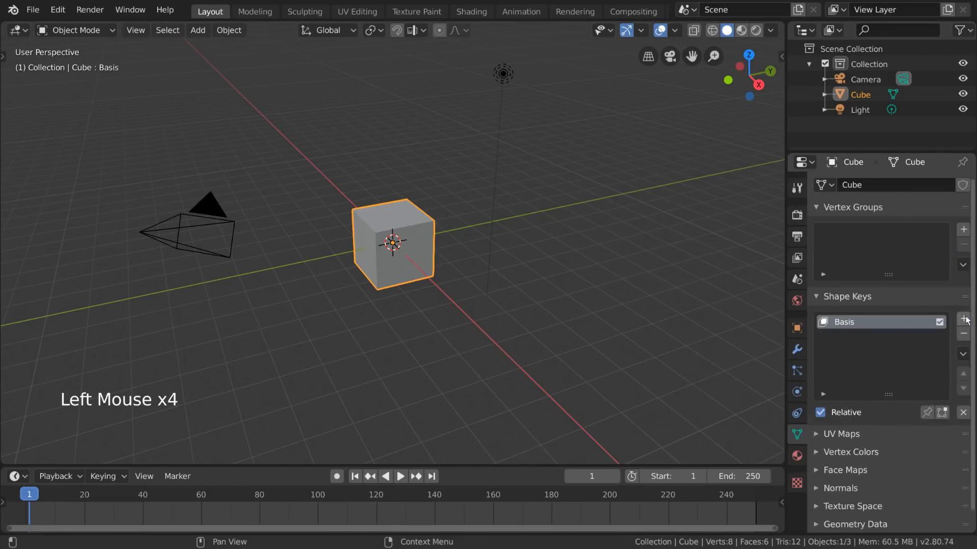
left_click(963, 335)
left_click(860, 385)
left_click(859, 386)
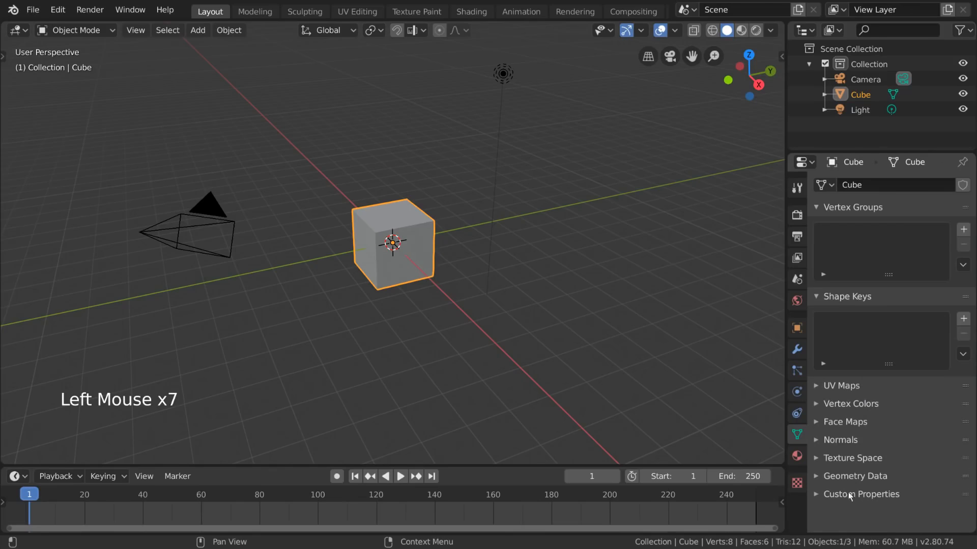
Show the cube's material properties and examine the material preview, leaving the Preview section collapsed.
left_click(798, 457)
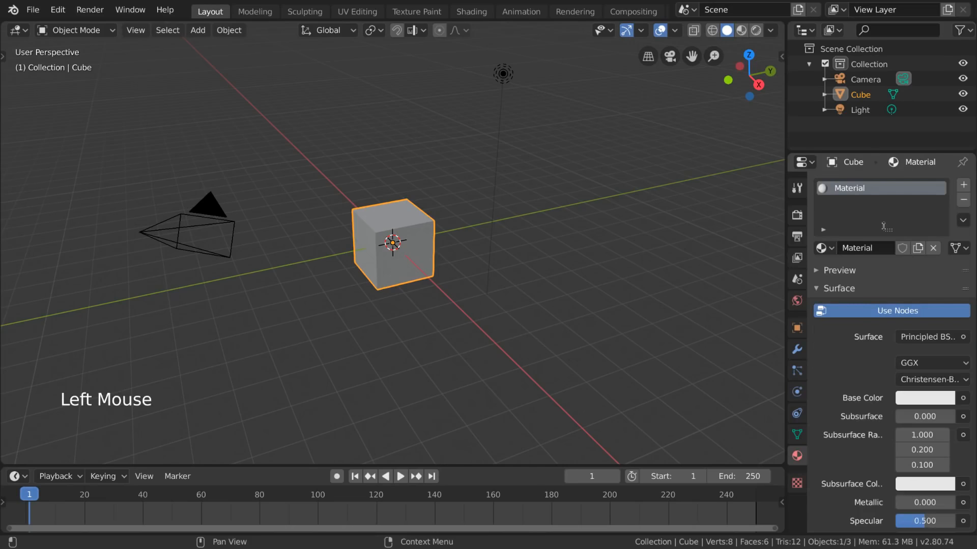
left_click(866, 274)
scroll(899, 364, "down", 12)
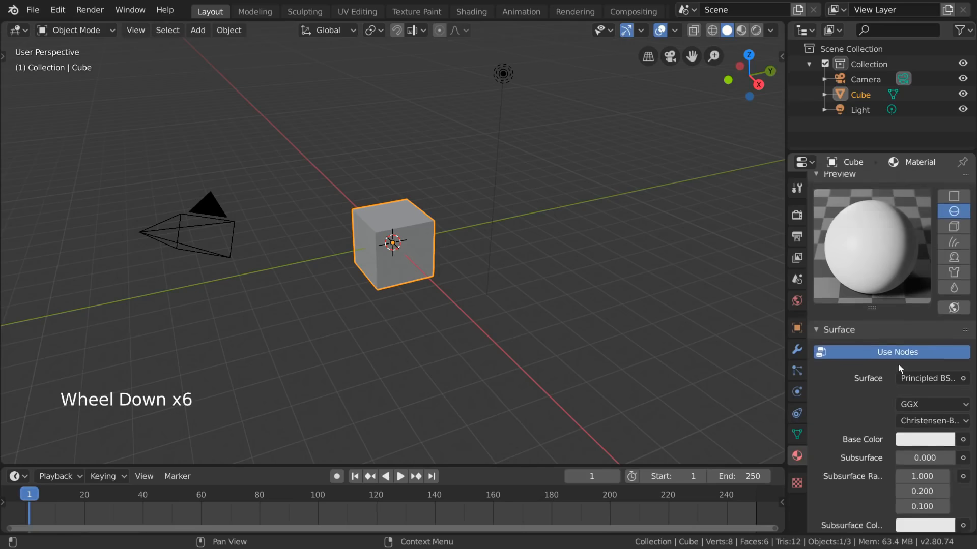
scroll(894, 362, "up", 14)
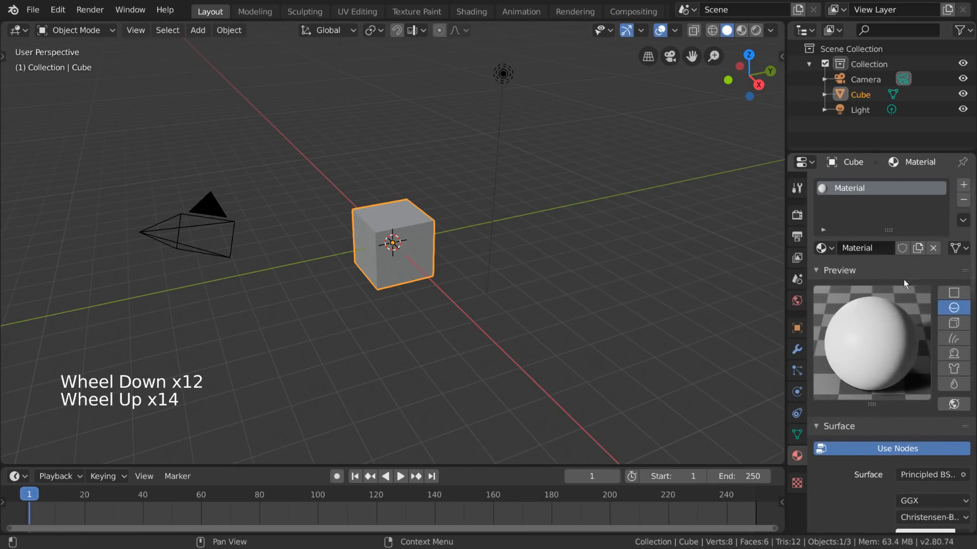
left_click(858, 270)
Examine the available surface shaders and the remaining settings of the cube's material.
scroll(869, 356, "down", 2)
scroll(896, 326, "down", 1)
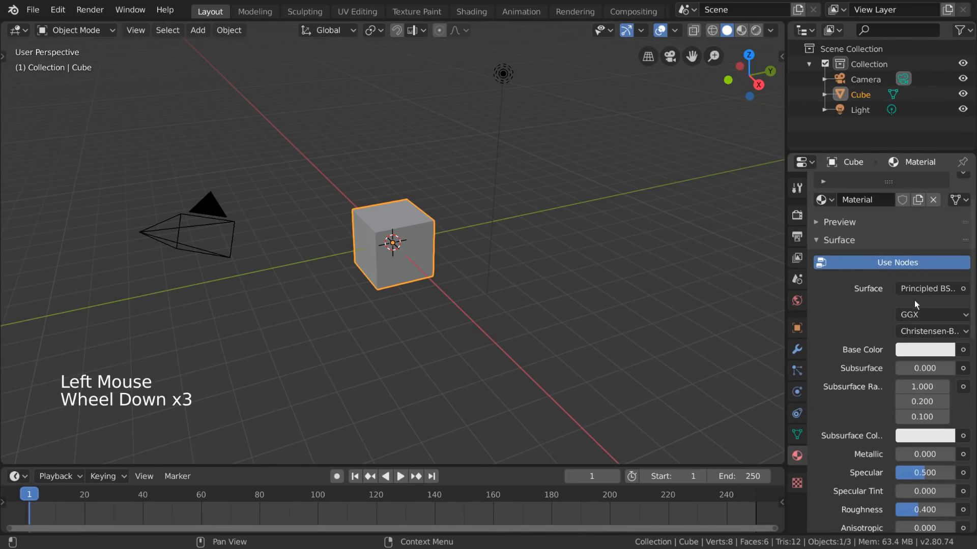
left_click(923, 292)
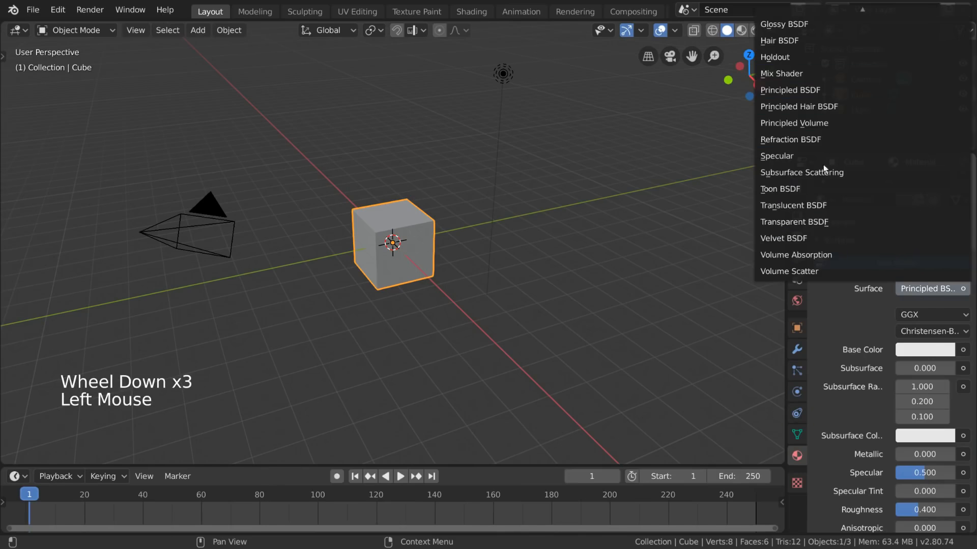
scroll(877, 322, "down", 6)
scroll(877, 322, "down", 6)
scroll(877, 323, "up", 18)
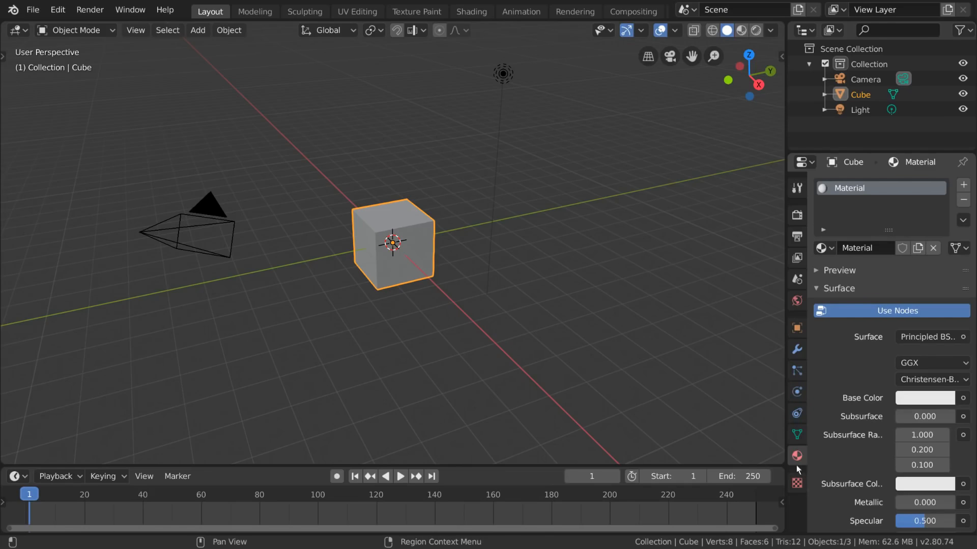
Show the texture properties, create a new brush texture and remove it again.
left_click(803, 487)
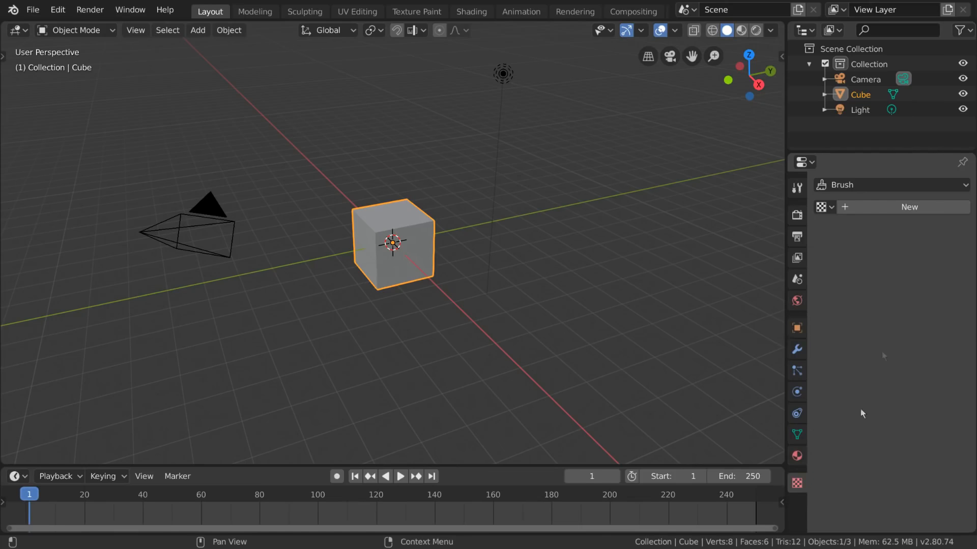
left_click(879, 206)
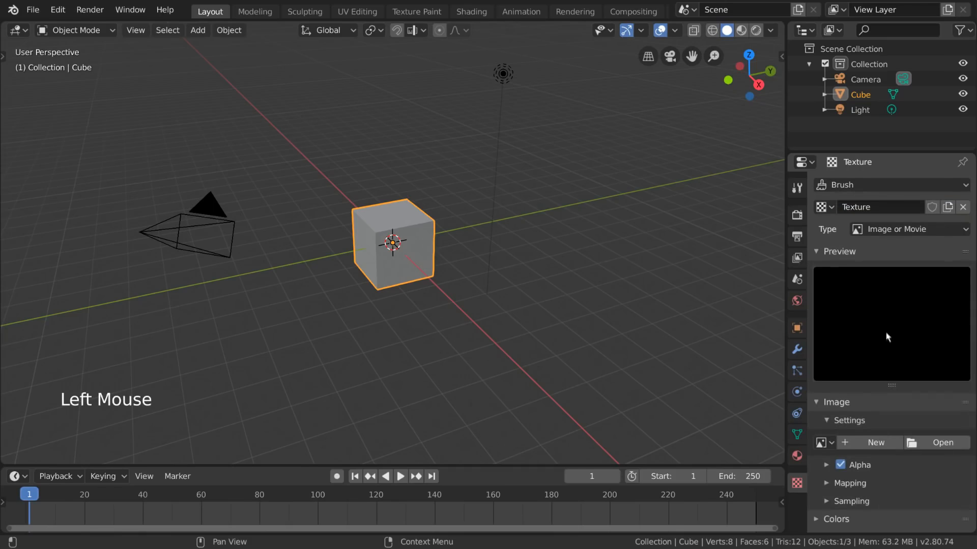
left_click(963, 207)
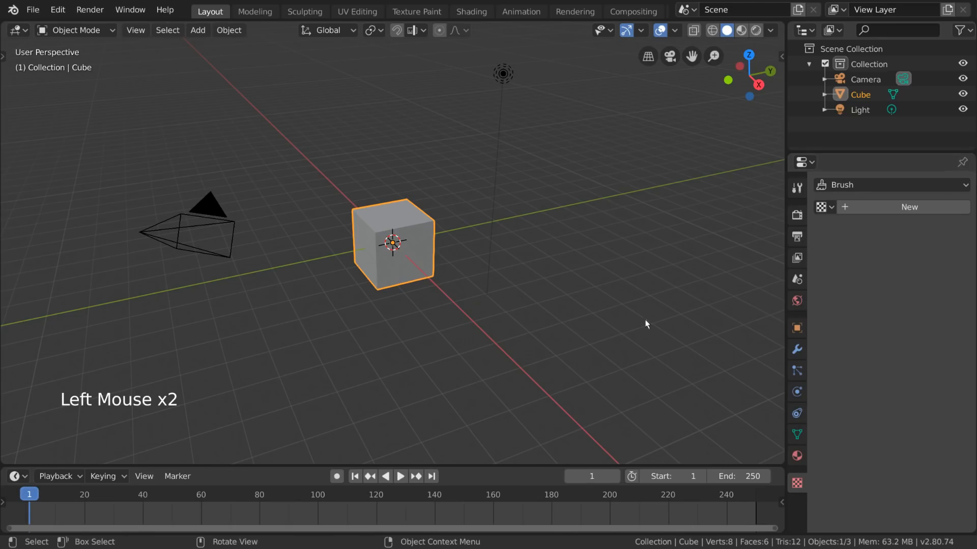
Select the light and show its data properties, set its power to 1000.4 W and radius to 0.7 m, and toggle its shadow off and on.
left_click(503, 99)
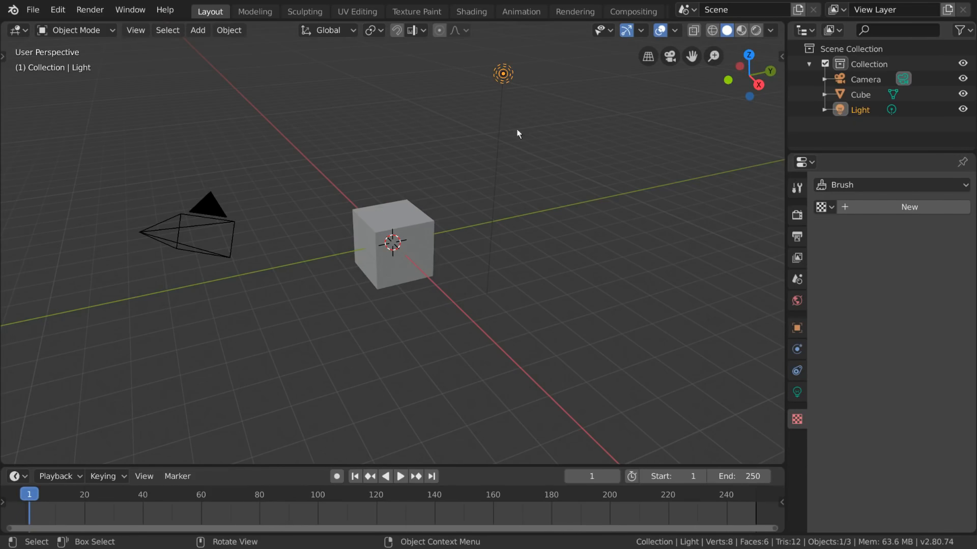
left_click(804, 396)
left_click_drag(919, 282, 920, 282)
mouse_move(919, 321)
left_mouse_down()
mouse_move(951, 321)
mouse_move(908, 331)
left_mouse_up()
left_click(827, 361)
left_click(827, 362)
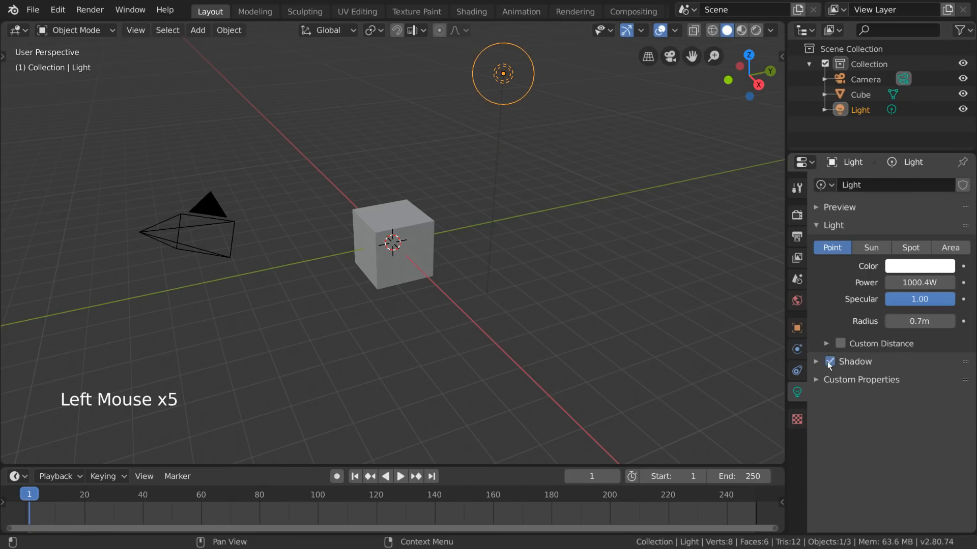
Switch the light's type through Sun, Spot and Area, and return it to Point.
left_click(872, 250)
left_click(911, 248)
left_click(946, 248)
left_click(837, 248)
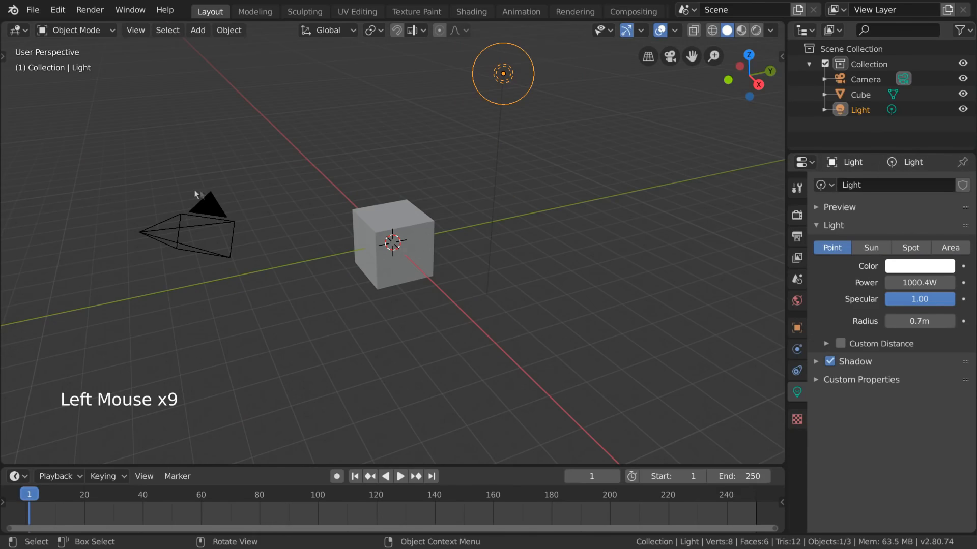
Practise selecting the camera alone and all scene objects together, clearing the selection after each.
left_click(213, 203)
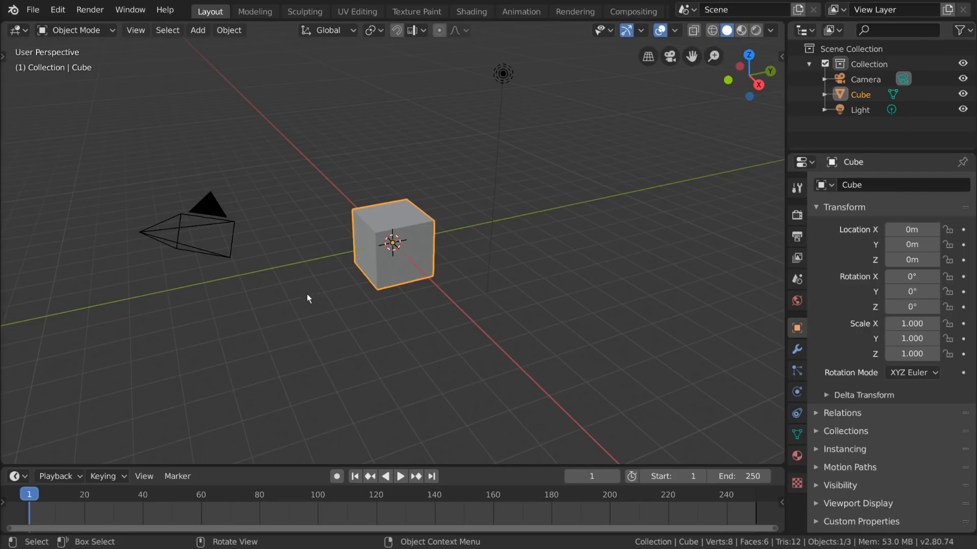
left_click(213, 210)
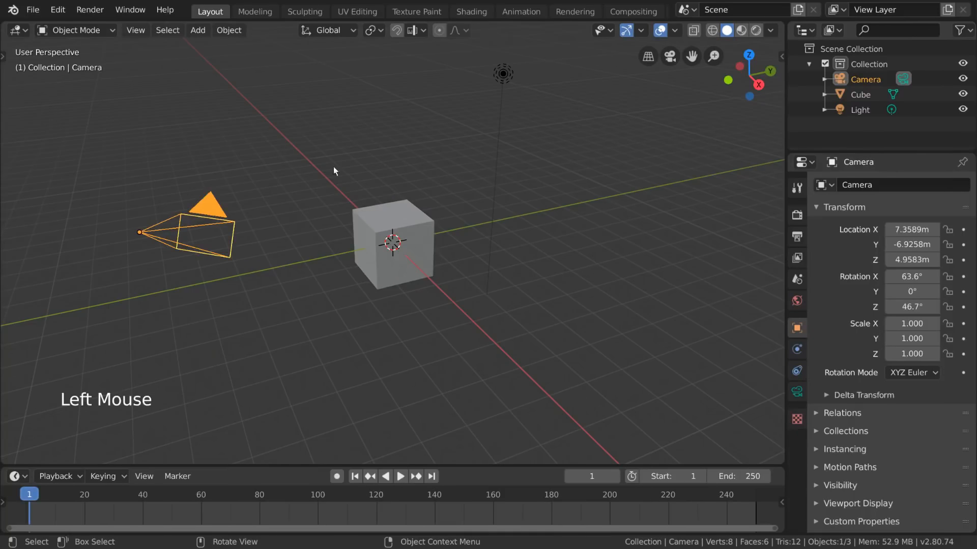
double_click(364, 154)
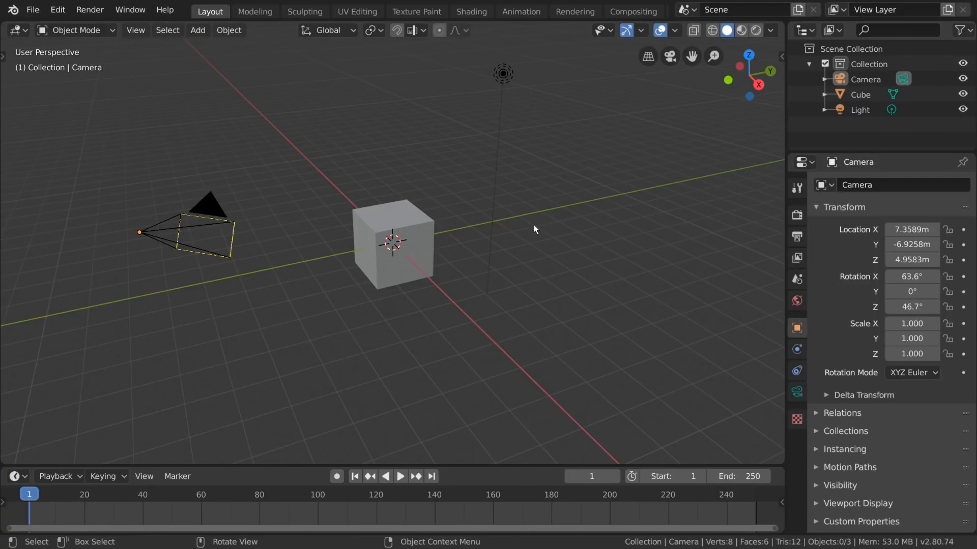
key("a")
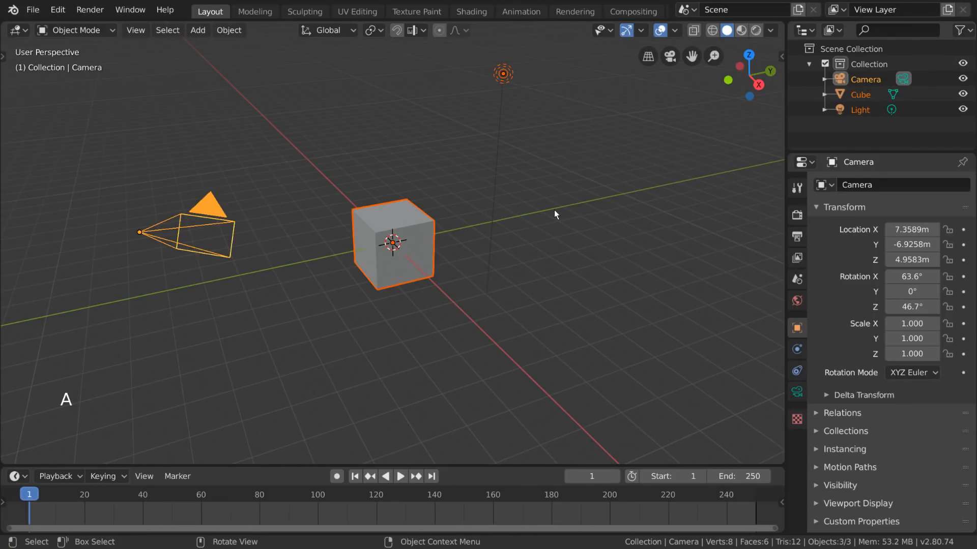
key("alt+a")
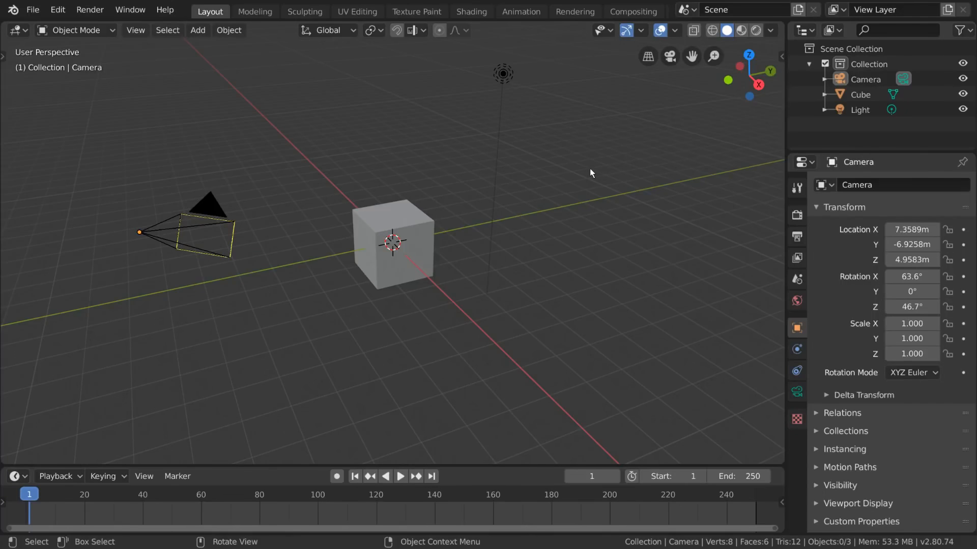
Show the viewport's toolbar and box-select the cube with the light, and the camera with the cube.
left_click(3, 56)
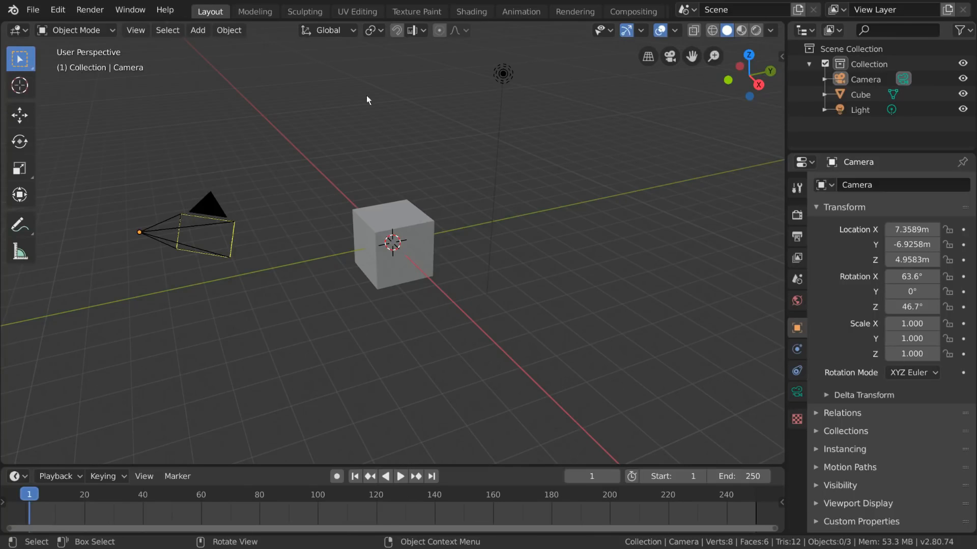
left_click_drag(360, 81, 566, 282)
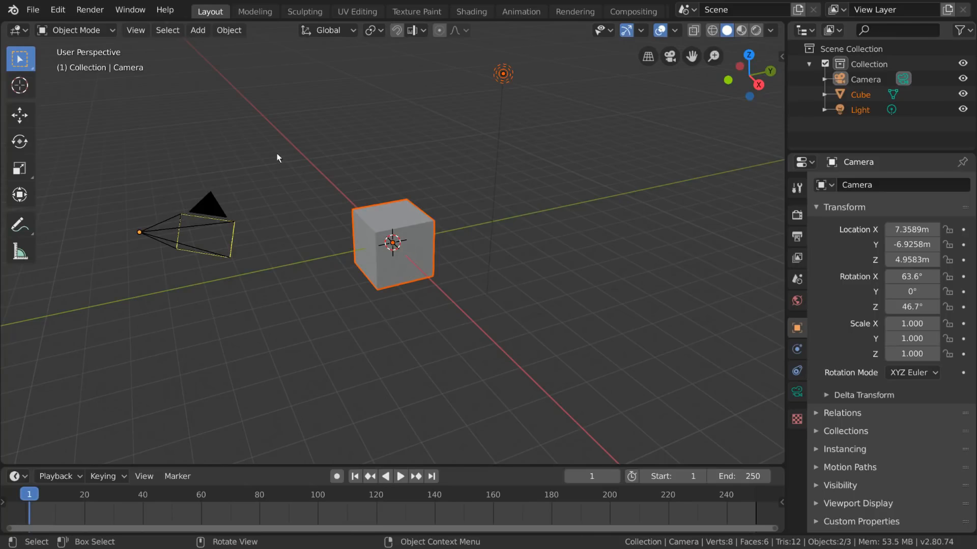
left_click_drag(277, 153, 161, 287)
left_click_drag(151, 161, 422, 316)
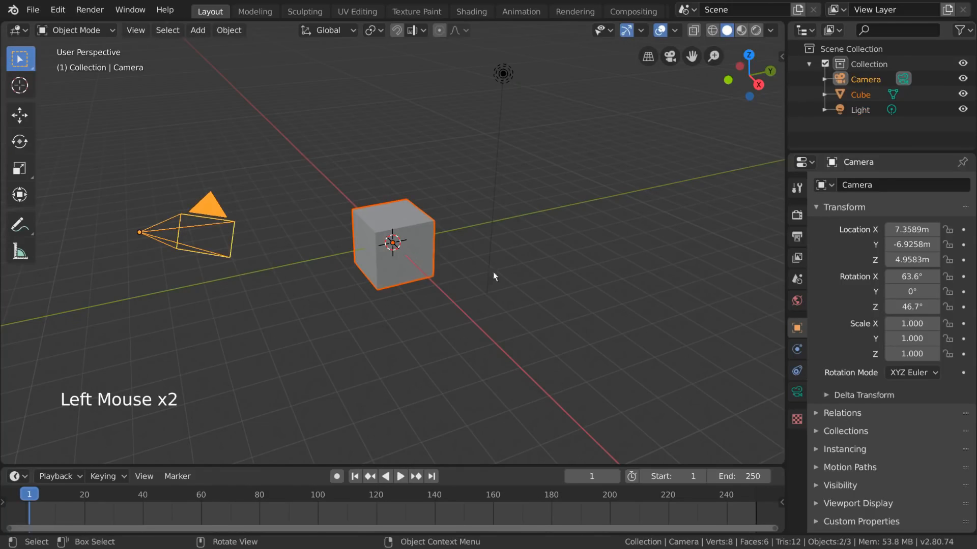
Box-select all three objects and subtract the cube and light from the selection with a second box.
left_click_drag(201, 92, 559, 324)
left_click_drag(353, 90, 532, 267, "ctrl")
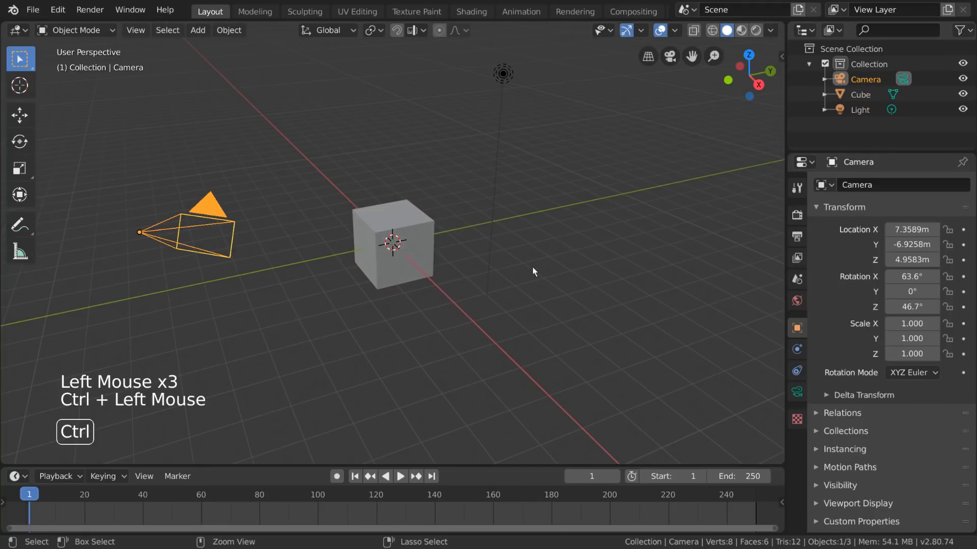
Use the Box Select command to box-select objects around the camera and cube, and box-deselect so only the camera stays selected.
key("b")
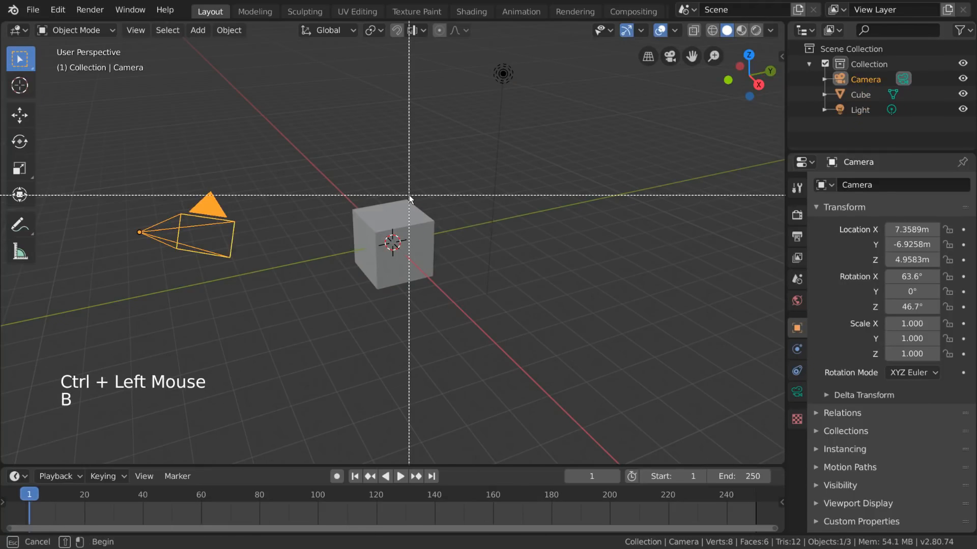
left_click_drag(223, 127, 427, 257)
key("b")
left_click_drag(342, 84, 481, 148)
middle_click_drag(482, 148, 567, 215)
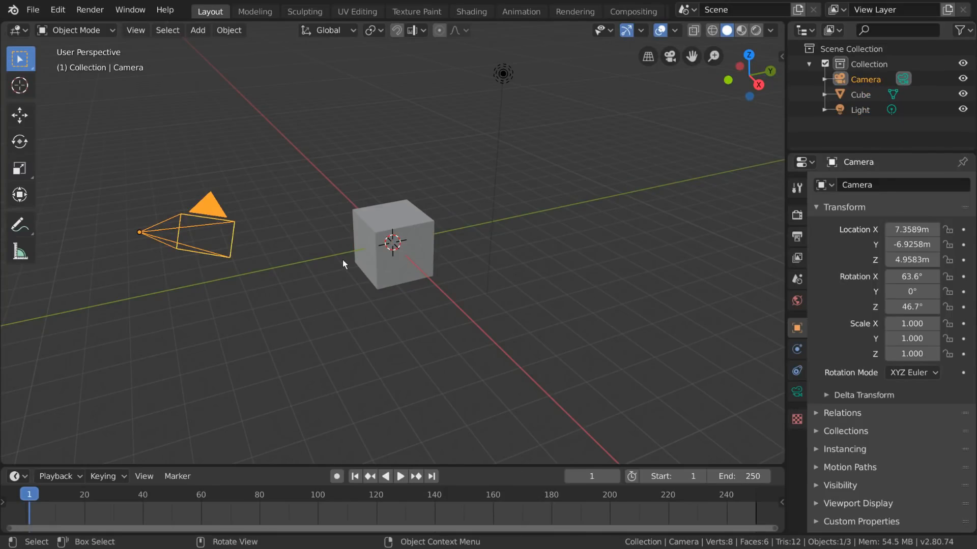
With Circle Select, add the cube and light to the selection and remove the camera and cube, leaving only the light selected.
key("c")
left_click(404, 258)
left_click(502, 76)
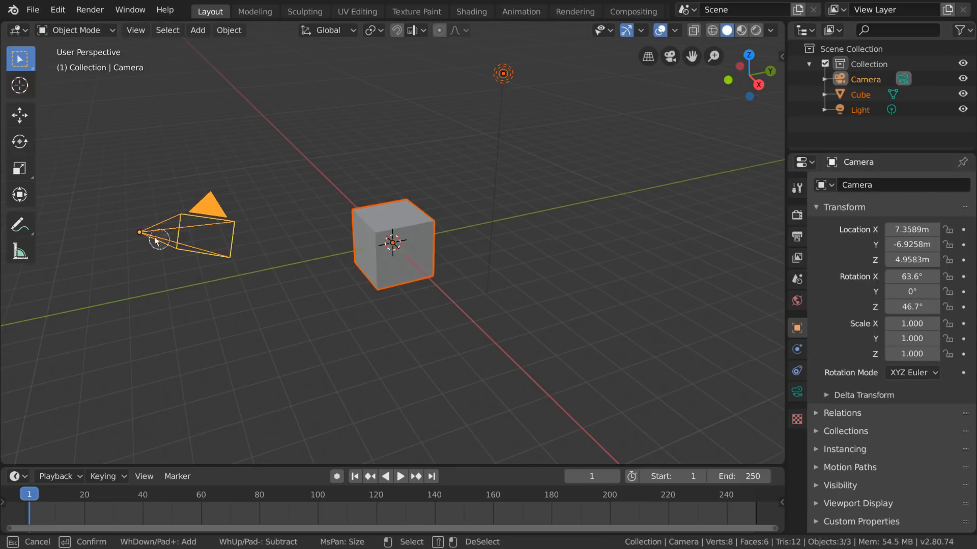
left_click(134, 231, "shift")
left_click_drag(330, 210, 413, 245, "shift")
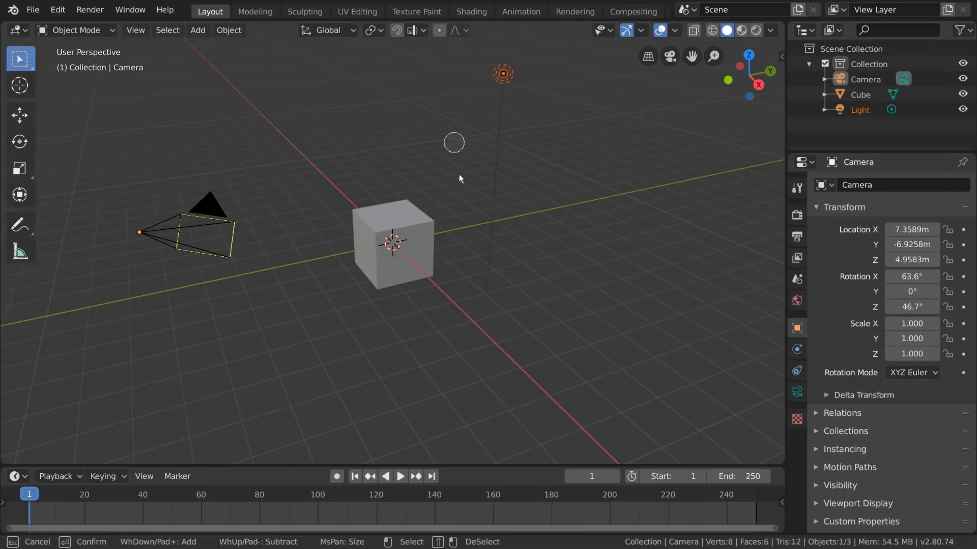
key("Escape")
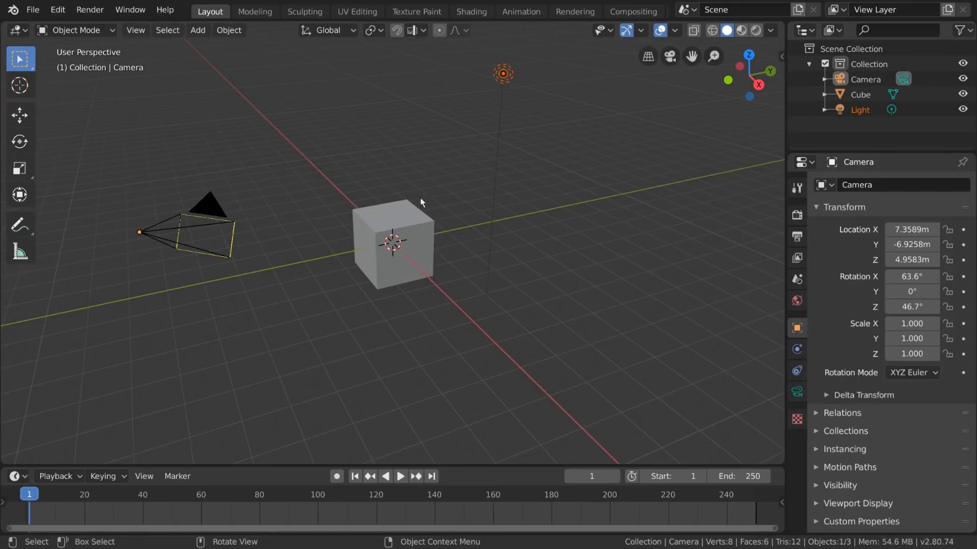
Add the cube and camera to the selected light, and make the cube and finally the light the active object.
left_click(396, 210, "shift")
left_click(216, 208, "shift")
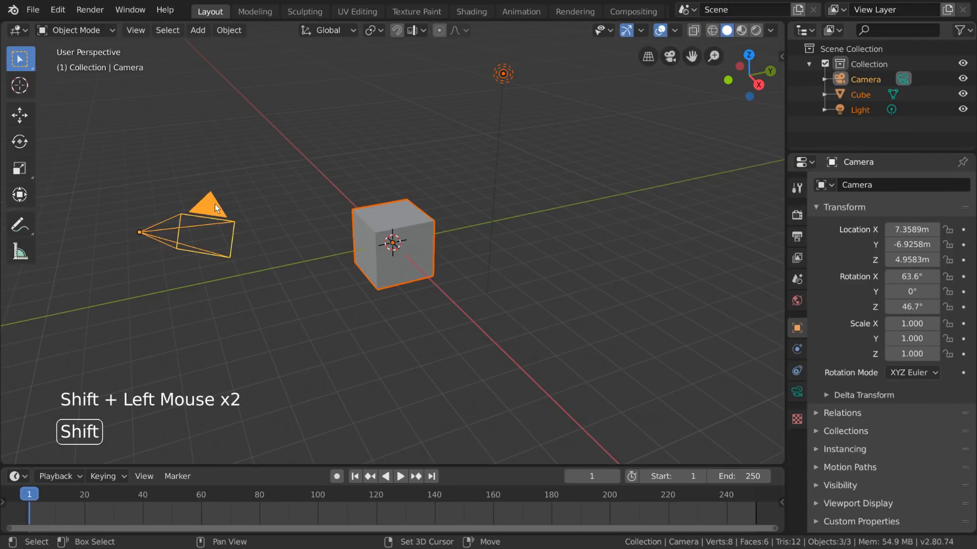
left_click(398, 209, "shift")
left_click(503, 75, "shift")
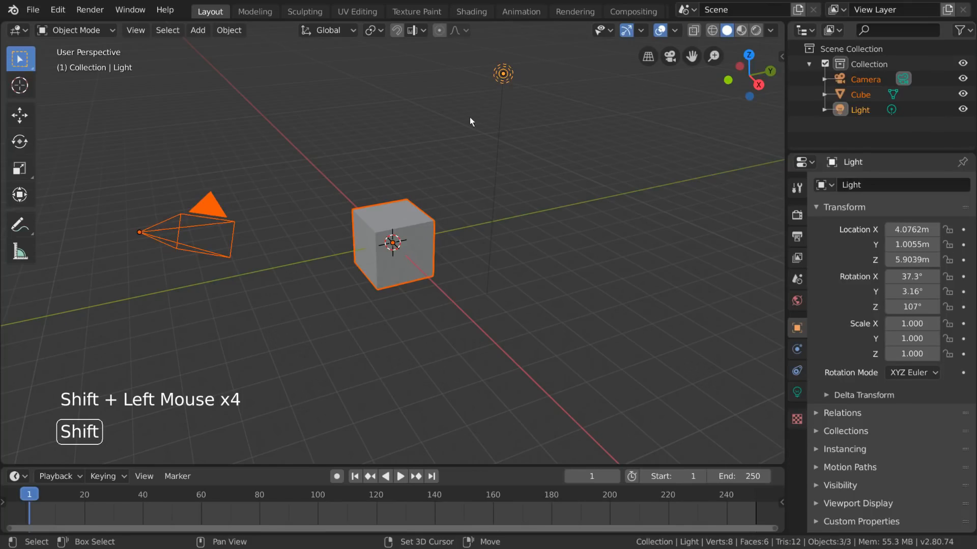
Remove the light and the cube from the selection, and make the still selected camera the active object.
left_click(501, 101, "shift")
left_click(415, 212, "shift")
left_click(416, 211, "shift")
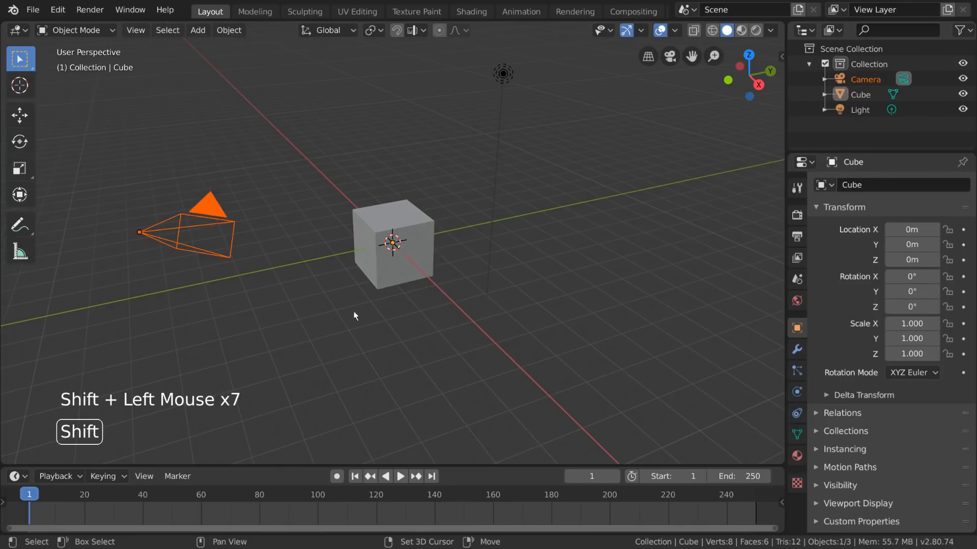
left_click(222, 209, "shift")
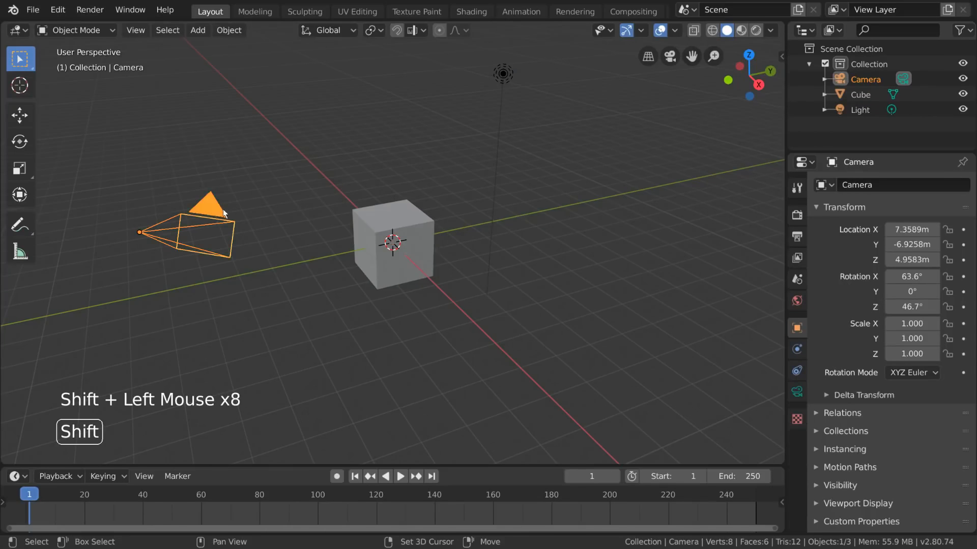
Add the cube and light to the selection, and pass the active status between cube and camera, ending on the light.
left_click(371, 211, "shift")
left_click(503, 74, "shift")
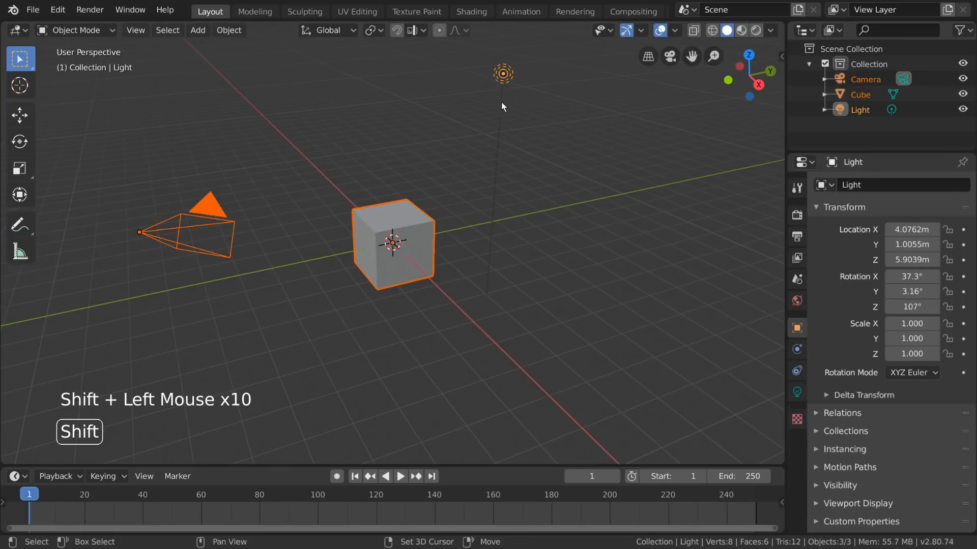
left_click(412, 227, "shift")
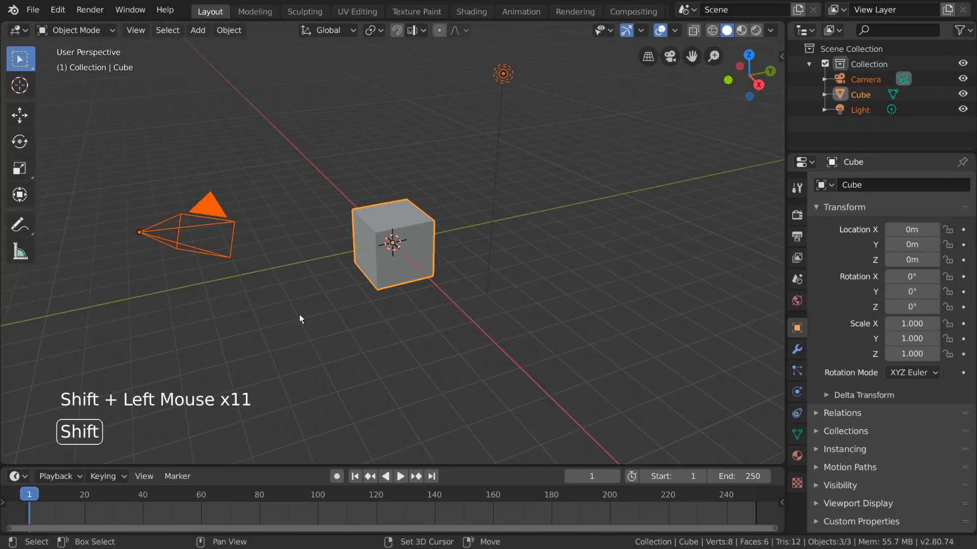
left_click(224, 210, "shift")
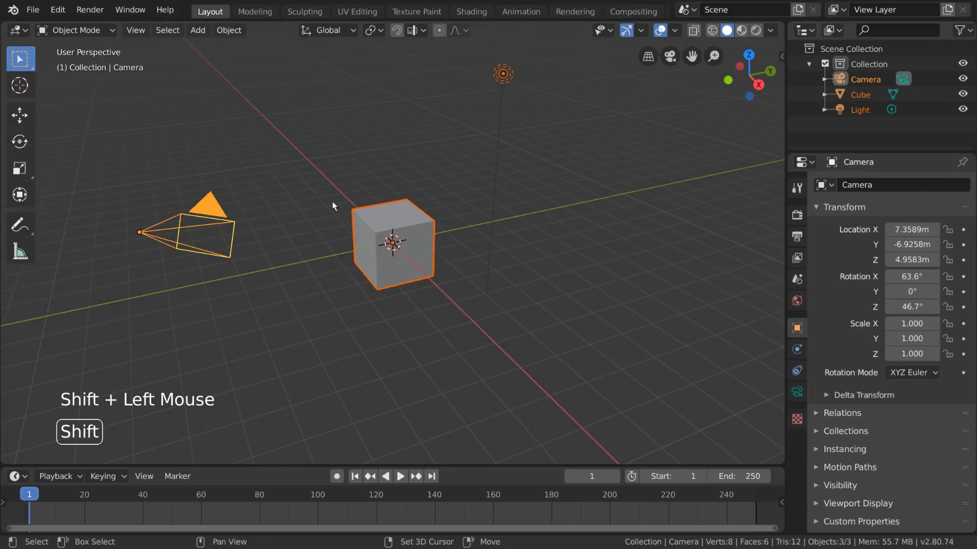
left_click(404, 218, "shift")
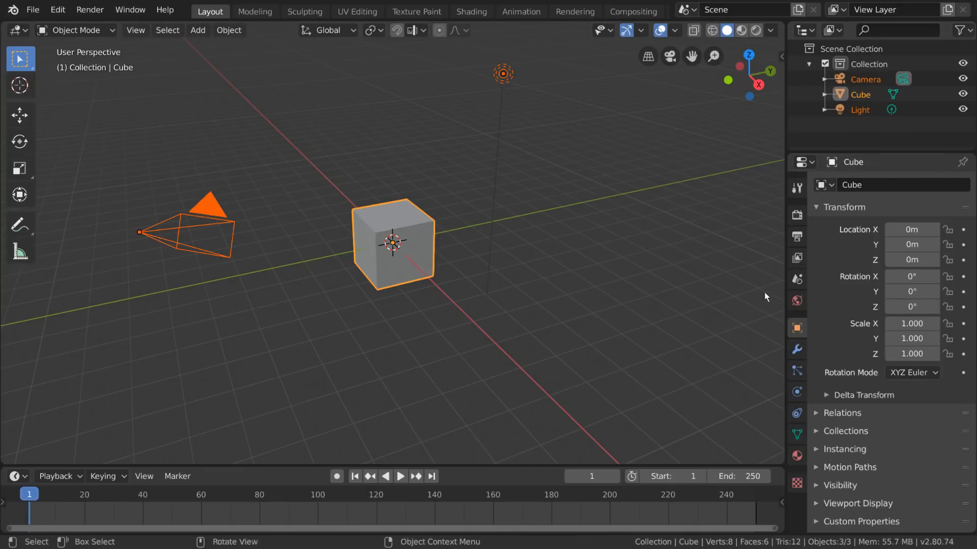
left_click(503, 117, "shift")
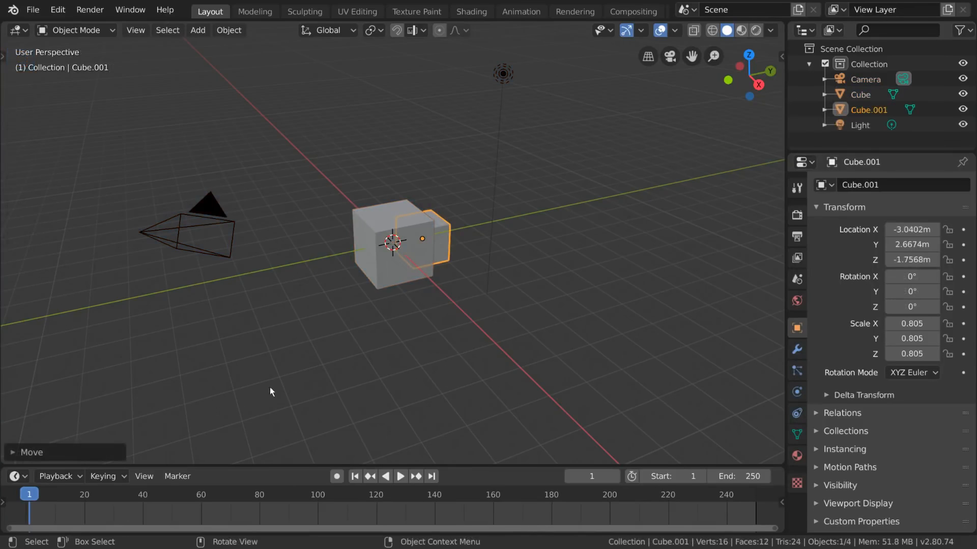
Select the large cube and the smaller cube's exposed part, and try picking the smaller cube where the large one covers it.
left_click(394, 278)
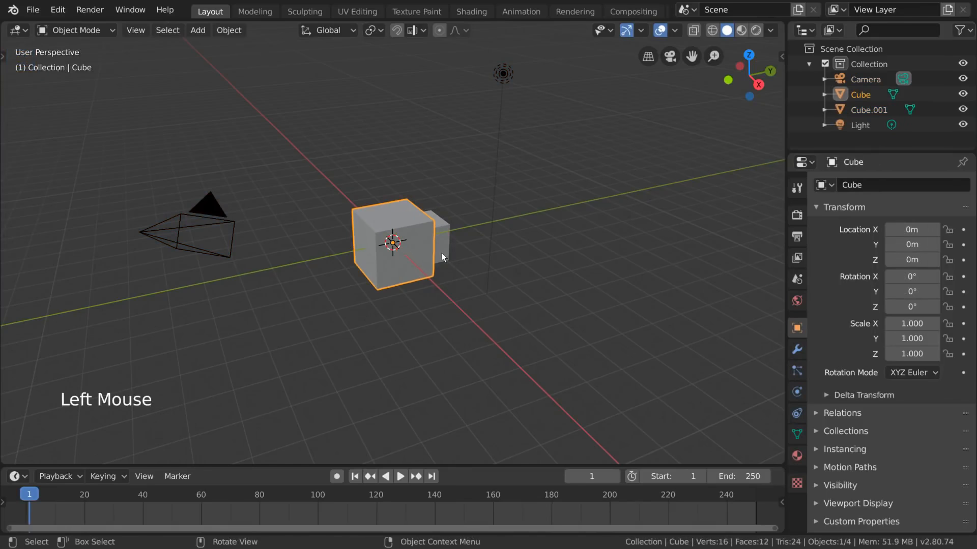
left_click(442, 252)
left_click(396, 268)
left_click(405, 224)
left_click(404, 222)
left_click(407, 219)
left_click(407, 215)
left_click(417, 256)
left_click(419, 246)
left_click(416, 265)
left_click(419, 250)
left_click(415, 258)
left_click(416, 257)
left_click(417, 249)
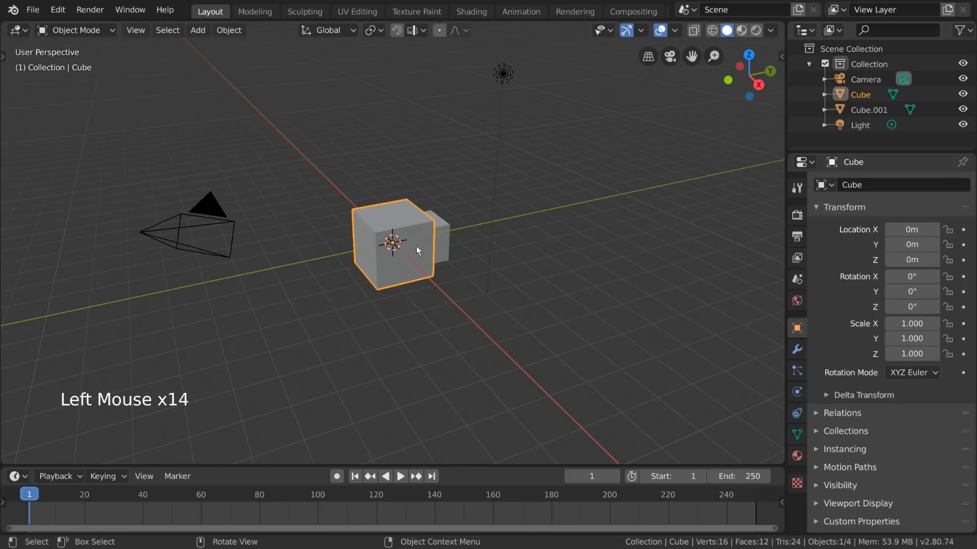
Switch the viewport to wireframe shading and alternately select the smaller cube through the large one and the large cube itself.
left_click(710, 32)
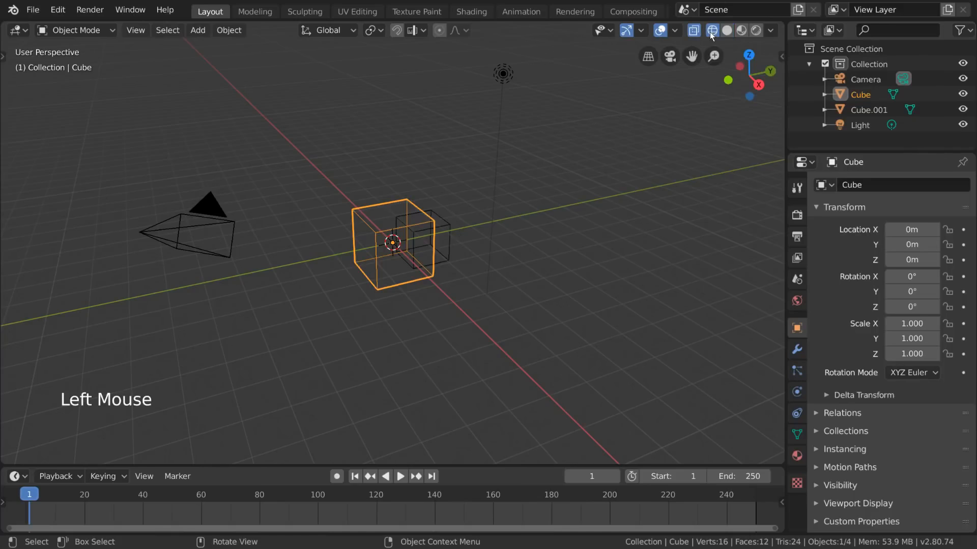
left_click(414, 244)
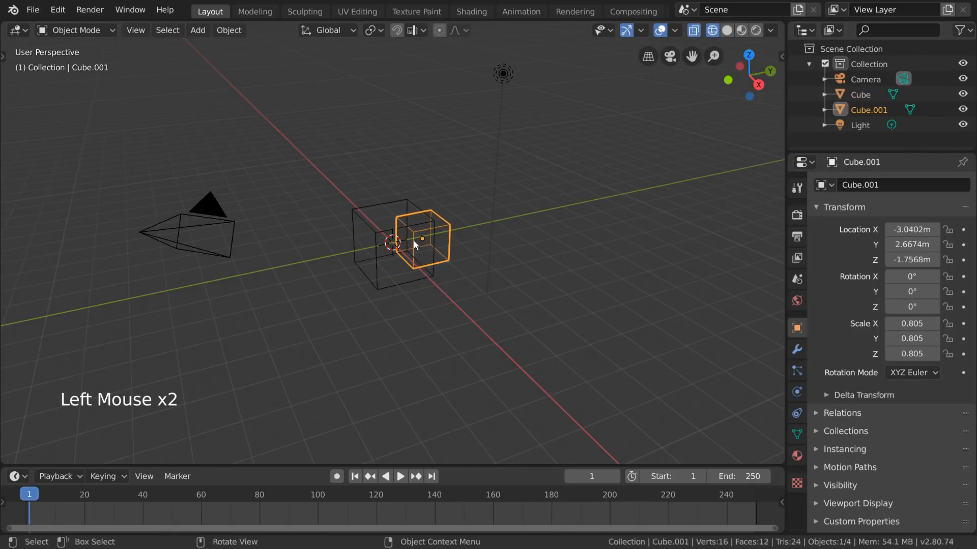
left_click(410, 205)
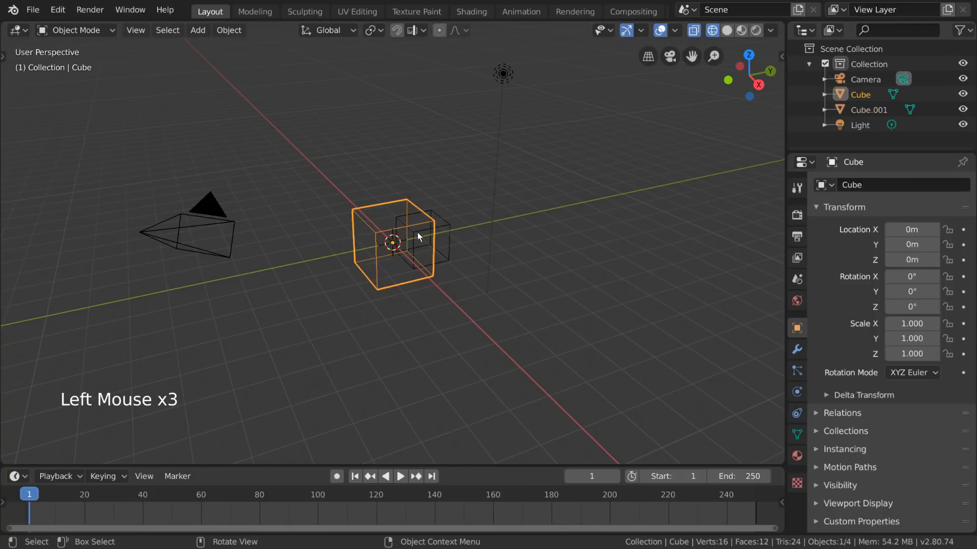
left_click(415, 231)
left_click(410, 203)
Box-select both cubes and remove the smaller one with Circle Select, finishing with a return to solid shading.
left_click_drag(383, 189, 426, 241)
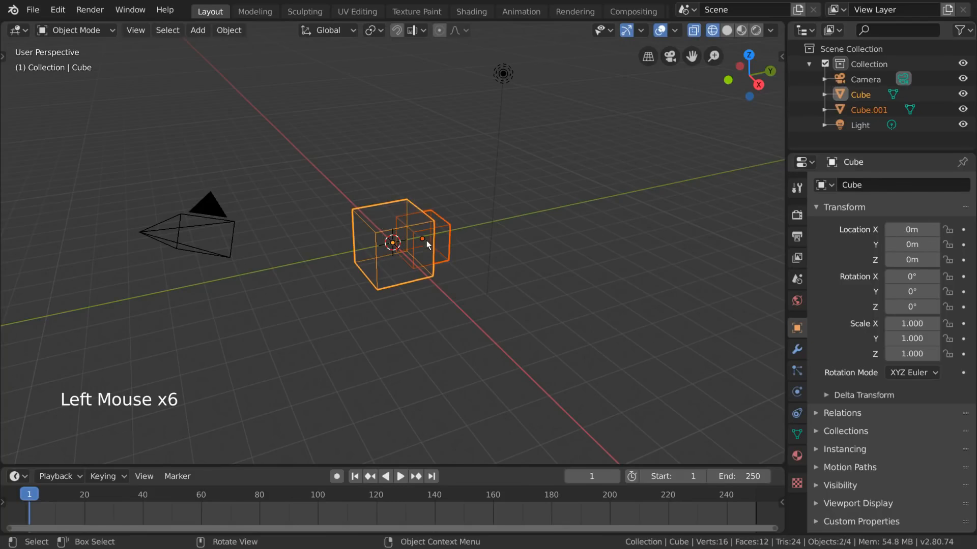
key("c")
middle_click(429, 239)
key("Escape")
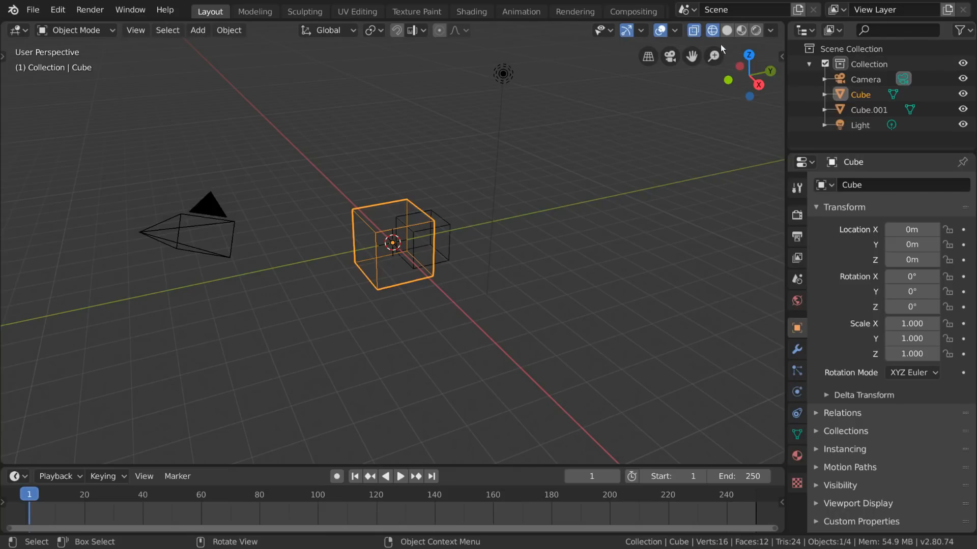
left_click(726, 31)
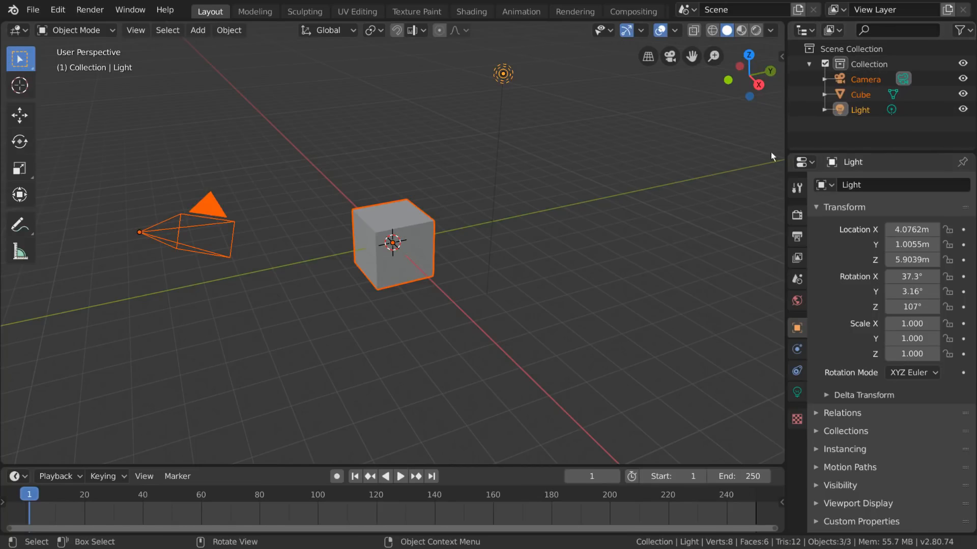
Box-select the collection's rows in the outliner and clear that row selection.
key("b")
left_click_drag(815, 62, 898, 135)
left_click(841, 136)
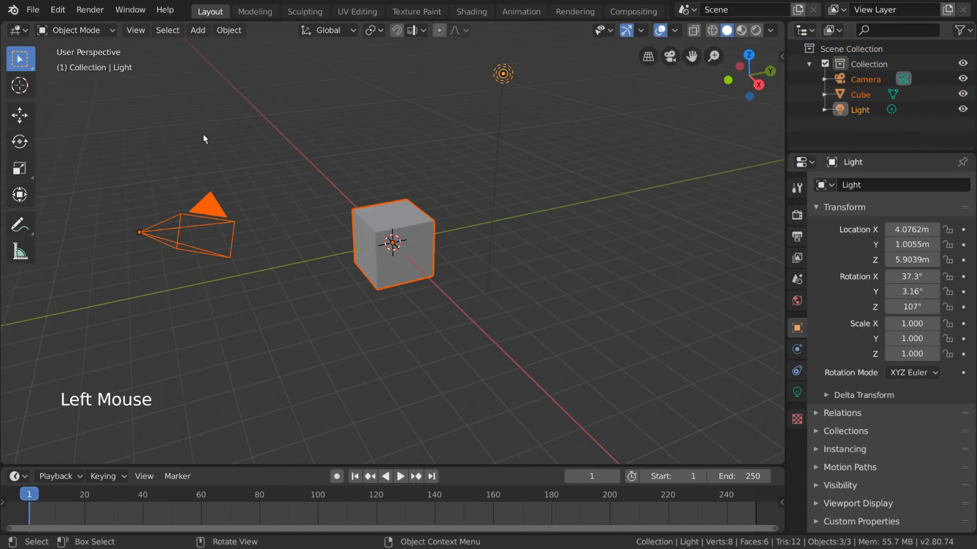
Select every mesh object in the scene by object type.
left_click(175, 31)
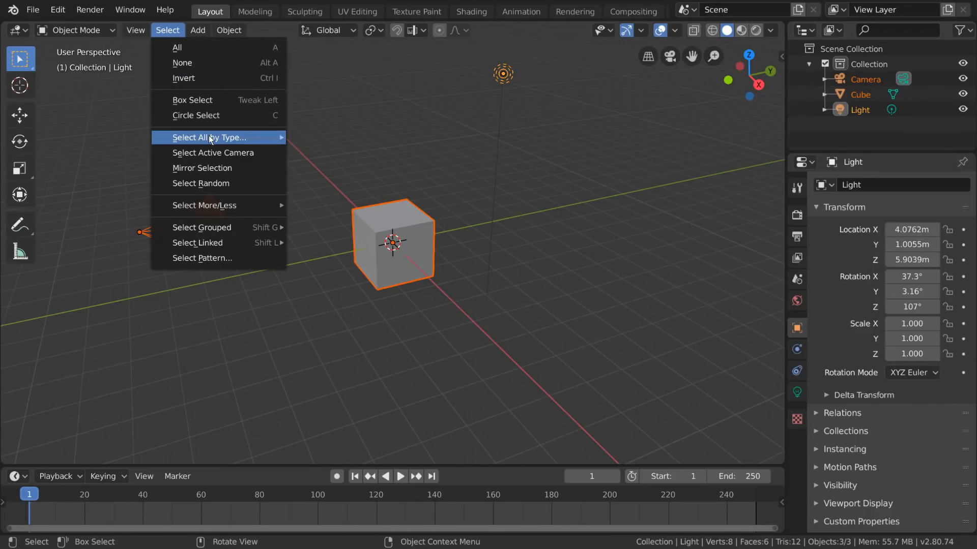
mouse_move(210, 139)
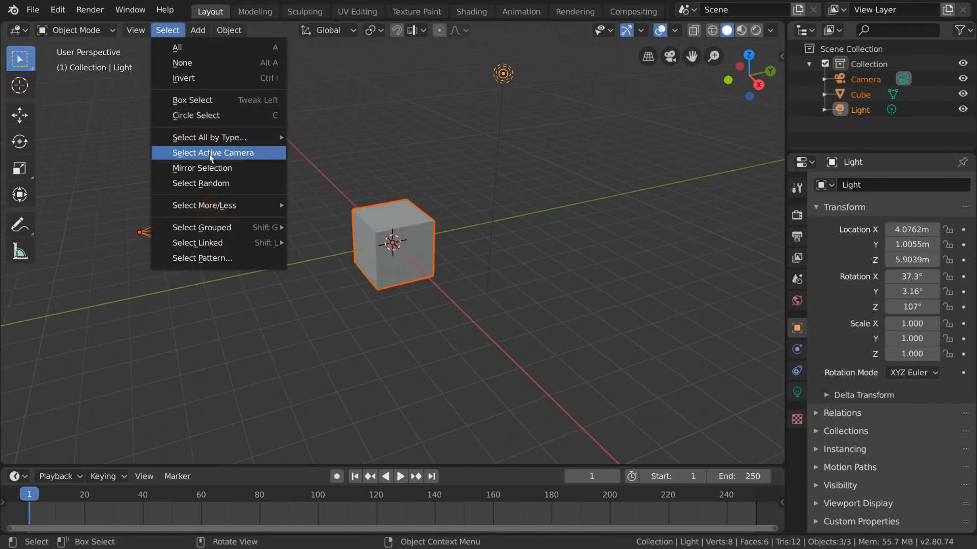
mouse_move(222, 247)
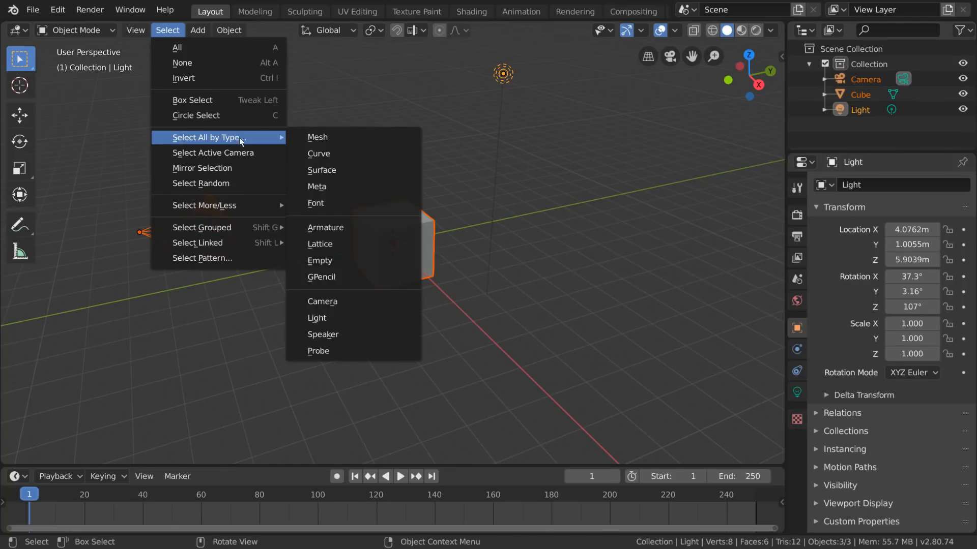
left_click(326, 136)
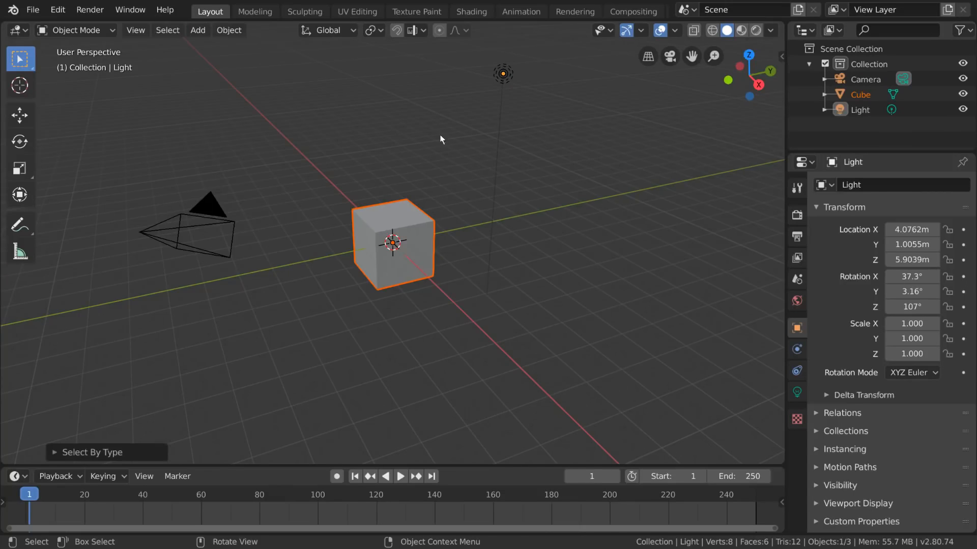
Look over the options for selecting more or less, and make the cube the active selection in the viewport.
left_click(168, 30)
mouse_move(262, 208)
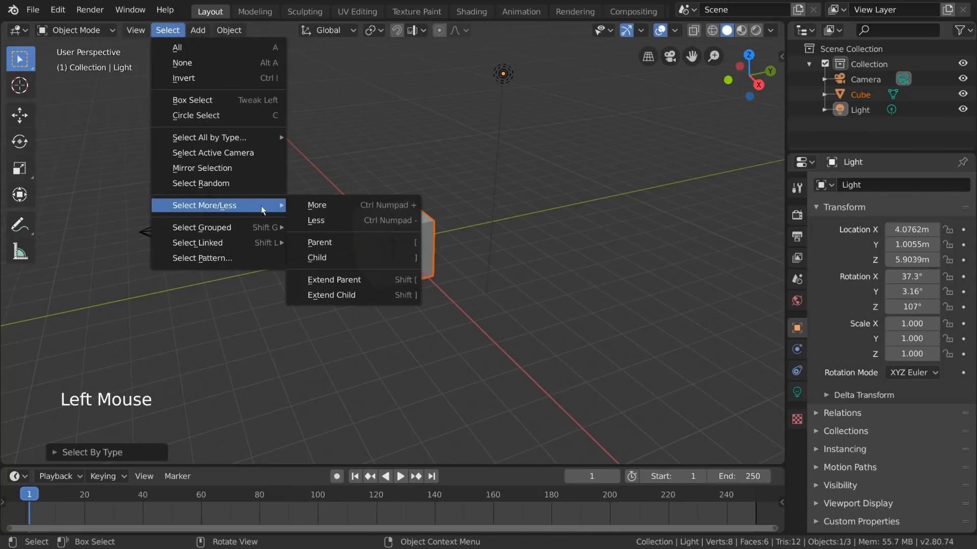
left_click(327, 206)
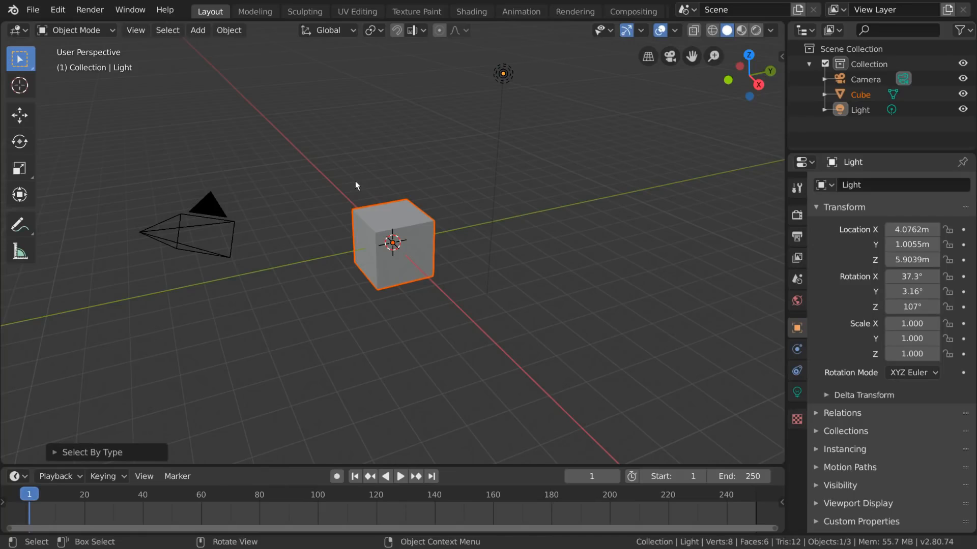
left_click(410, 206)
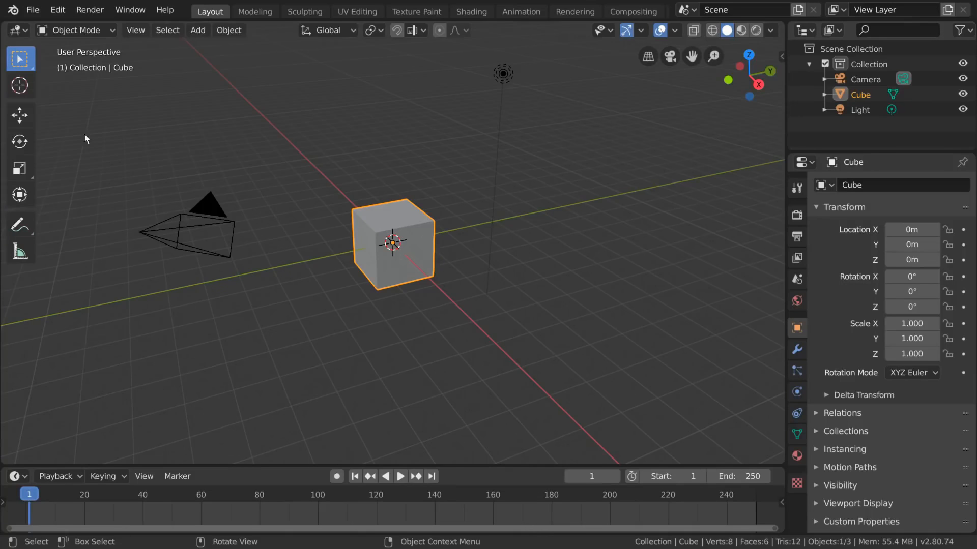
Move the cube along an axis, within a plane and freely using the Move tool, to about X -2.0 m, Y 0.92 m, Z -1.05 m.
left_click(23, 111)
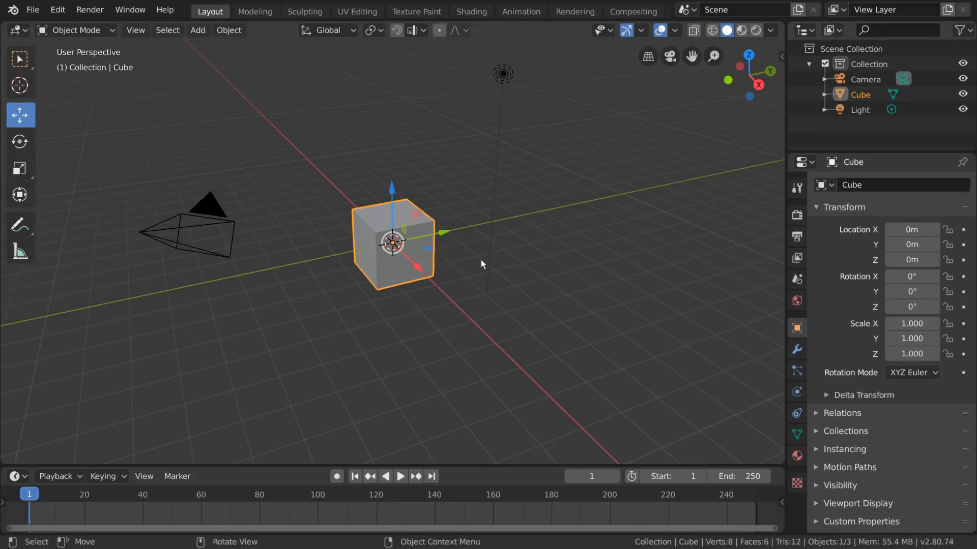
left_click_drag(422, 264, 407, 203)
left_click_drag(443, 270, 423, 238)
mouse_move(589, 185)
left_mouse_down()
mouse_move(603, 221)
mouse_move(449, 279)
mouse_move(500, 136)
mouse_move(631, 150)
mouse_move(634, 195)
mouse_move(552, 213)
mouse_move(578, 179)
mouse_move(599, 197)
left_mouse_up()
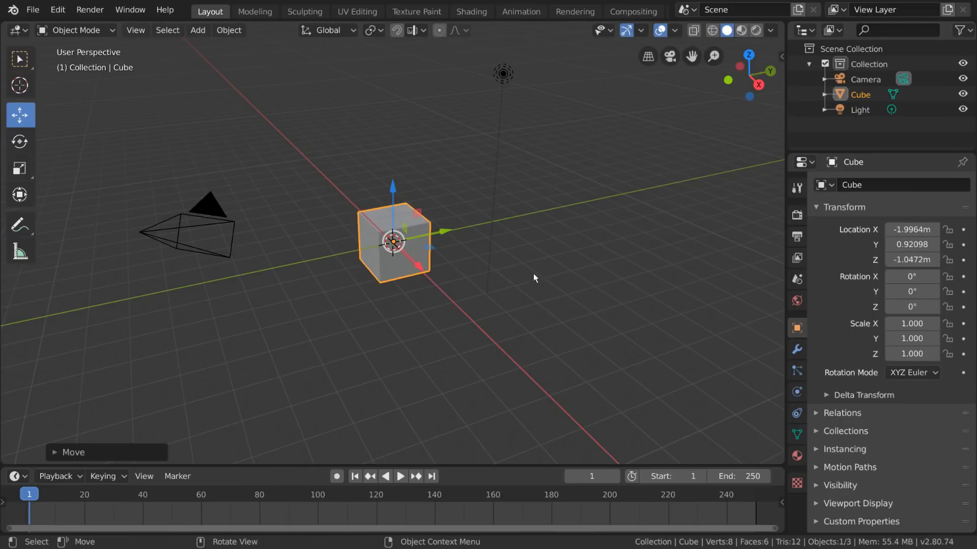
left_click_drag(591, 230, 390, 115)
right_click(392, 114)
Try moving the cube constrained to the X, Y and Z axes and with the Z, X and Y axes each locked, and cancel the move.
key("g")
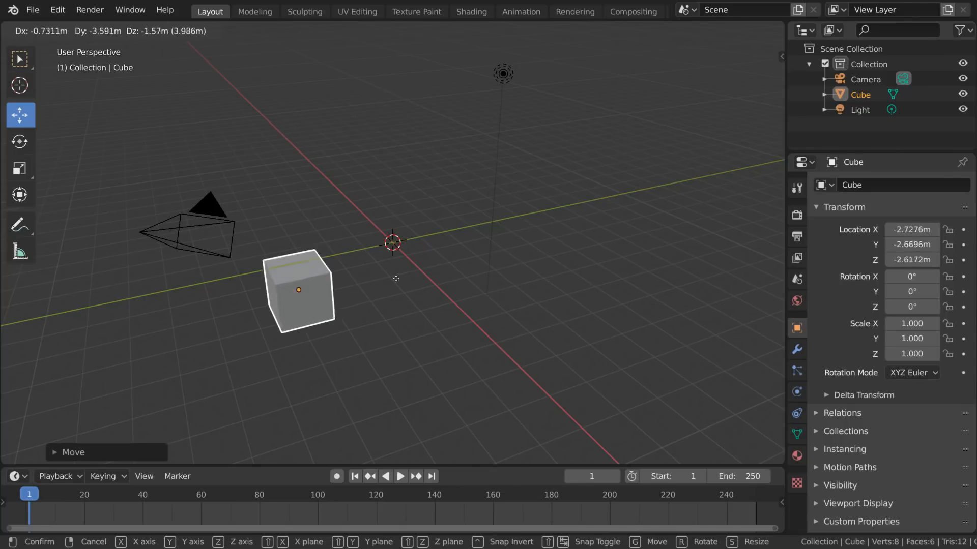
key("x")
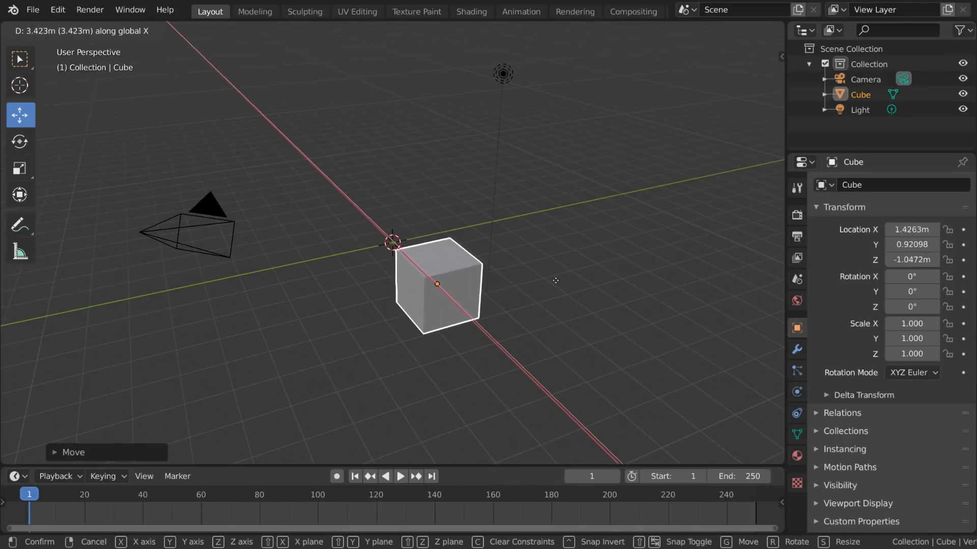
key("y")
key("z")
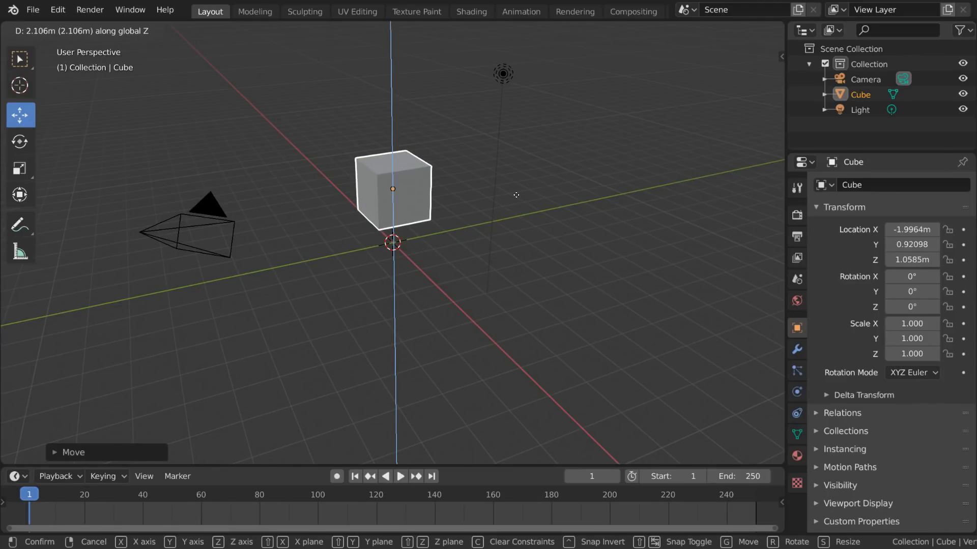
key("shift+z")
key("shift+z")
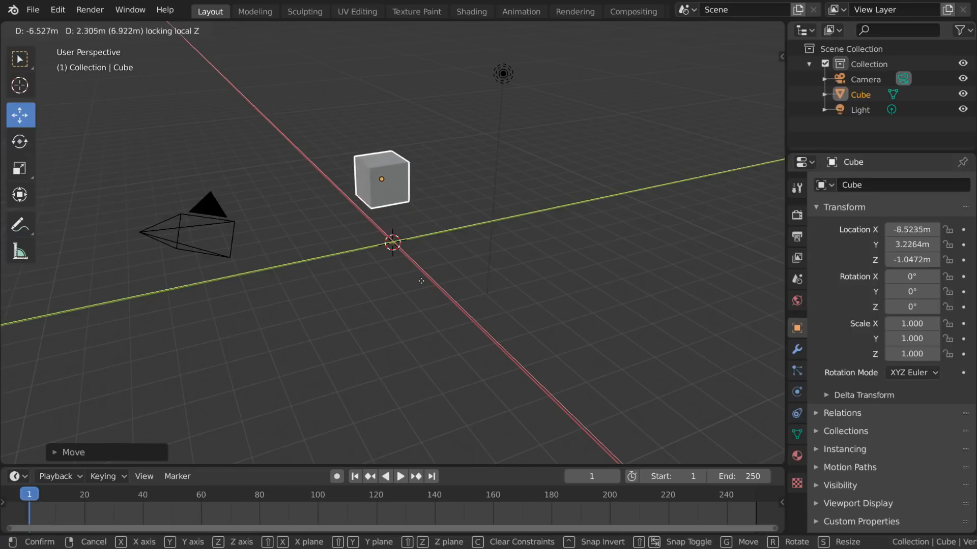
key("shift+x")
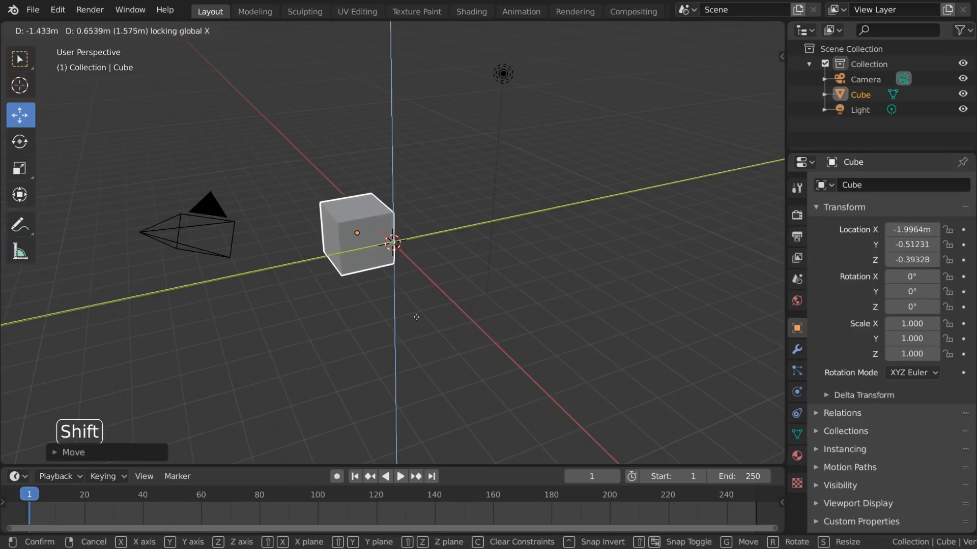
key("shift+y")
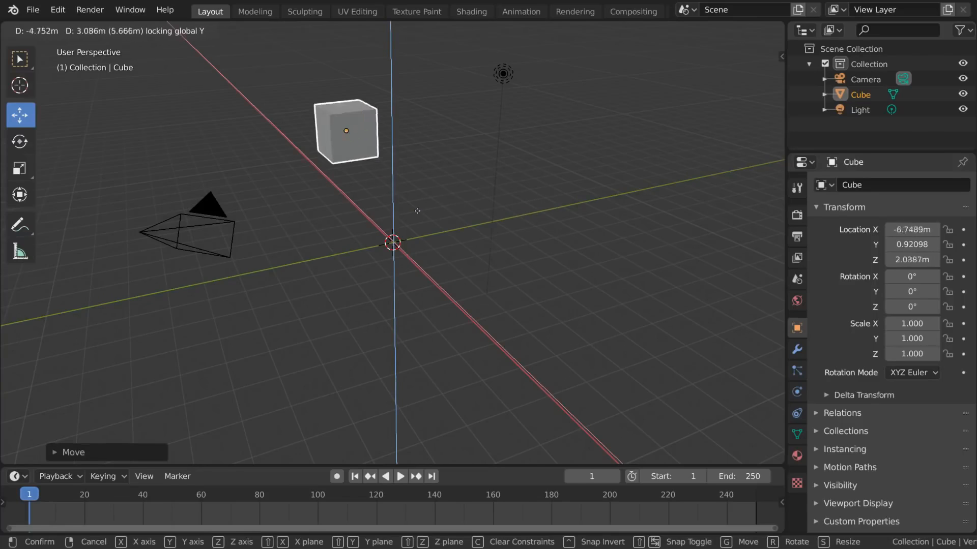
left_click(356, 282)
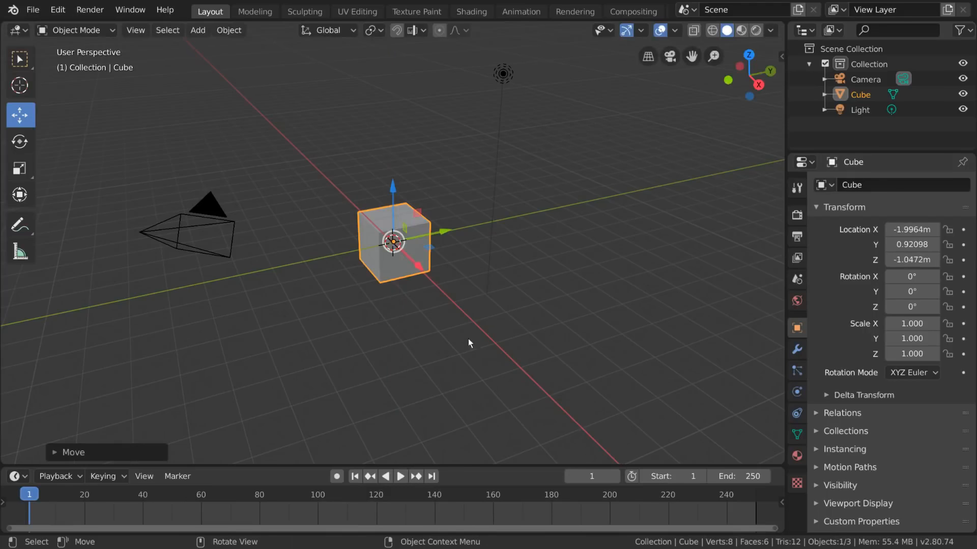
Move the cube freely to about X -4.59 m, Y -1.96 m, Z 1.37 m, and scale it uniformly to about 0.85.
key("g")
left_click(405, 266)
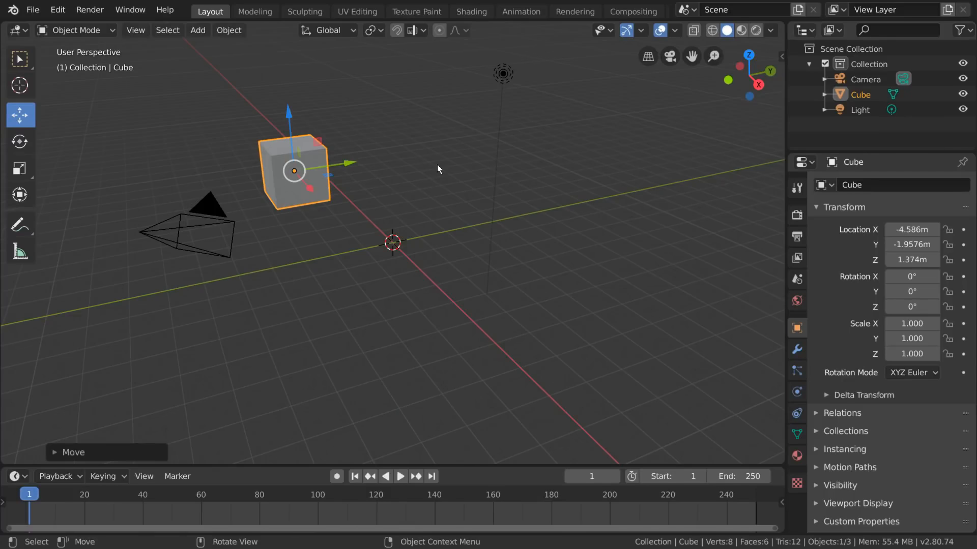
left_click_drag(313, 241, 331, 218)
key("x")
key("y")
key("z")
key("z")
key("z")
key("r")
key("s")
left_click(331, 219)
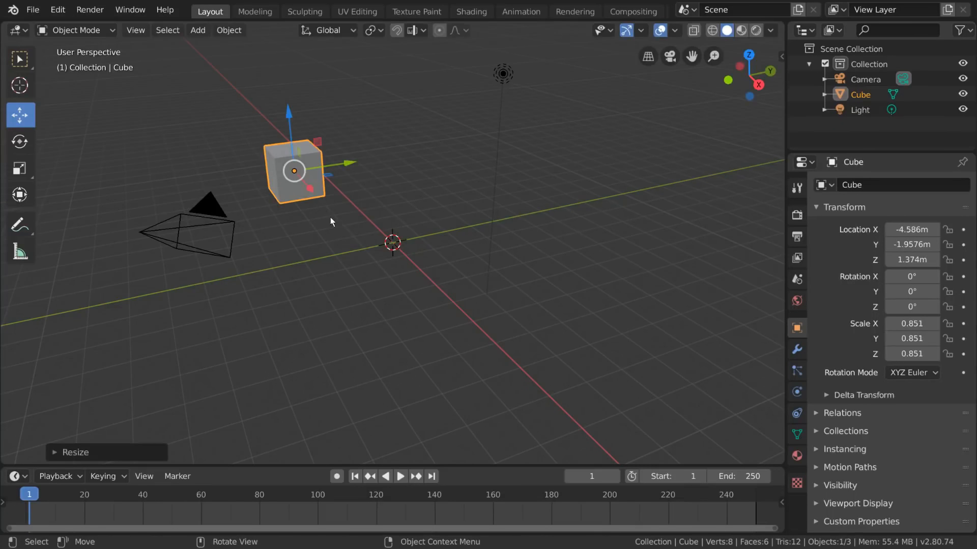
Try another free move of the cube, cancel it, and clear the cube's location.
key("g")
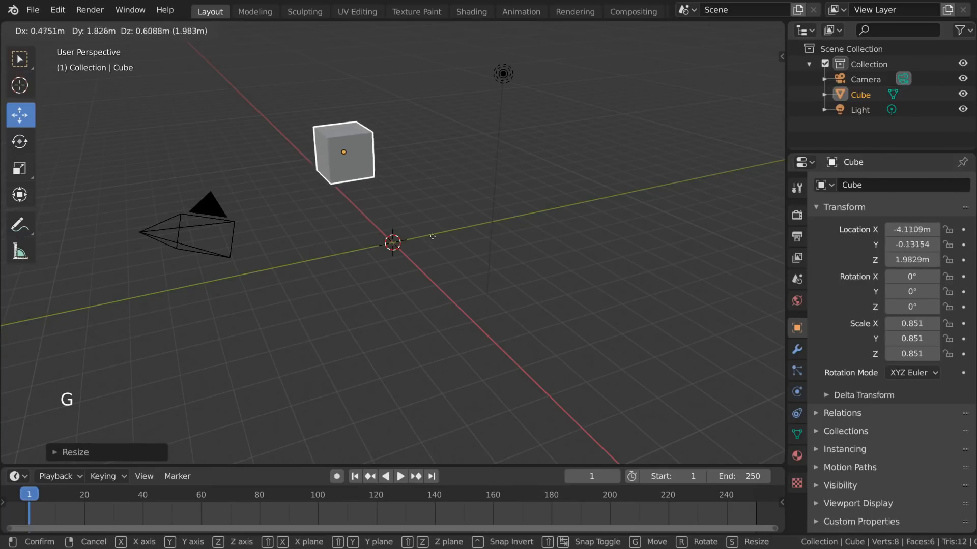
right_click(485, 253)
key("alt+g")
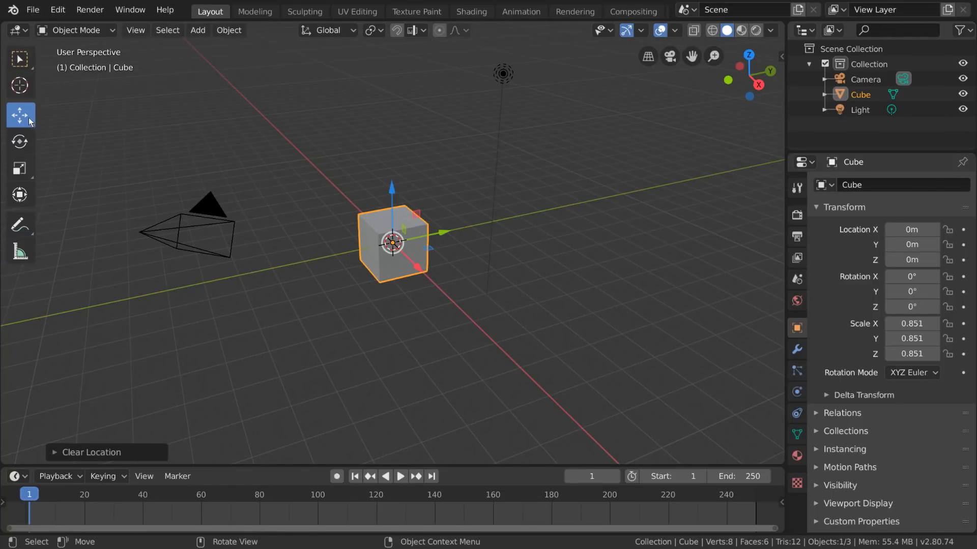
Rotate the cube with the Rotate tool's rings and trackball rotation, ending at about X -1891°, Y -3.5°, Z -9.5°.
left_click(26, 147)
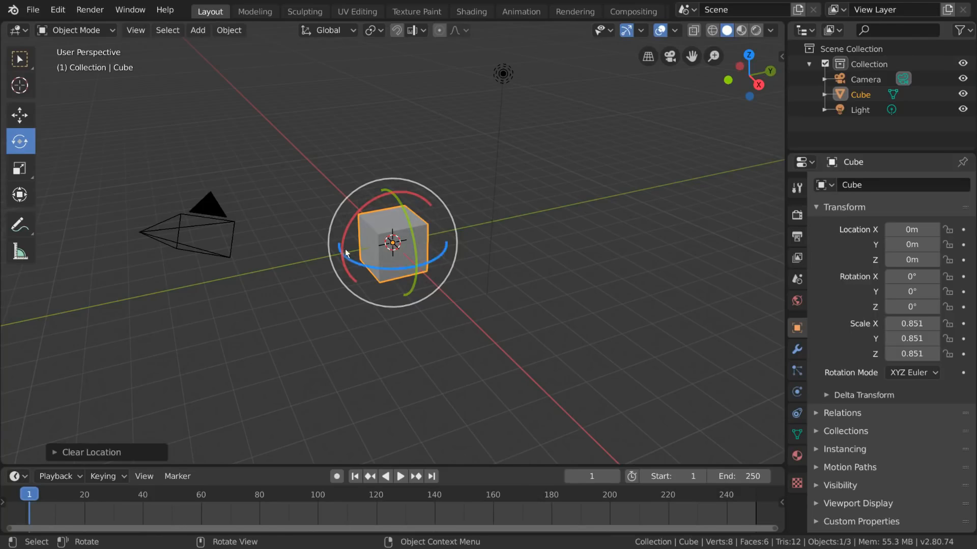
left_click_drag(383, 195, 454, 234)
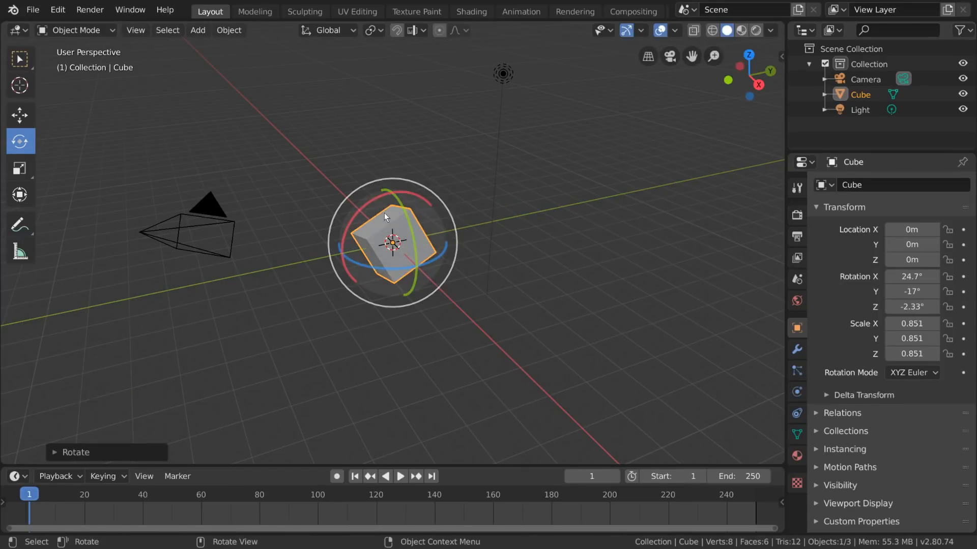
left_click_drag(376, 206, 424, 213)
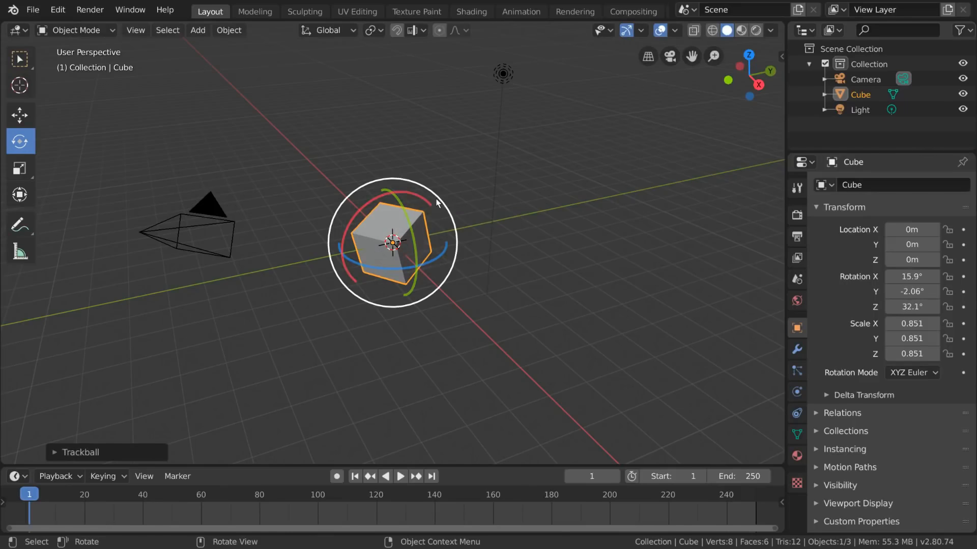
left_click_drag(444, 202, 427, 340)
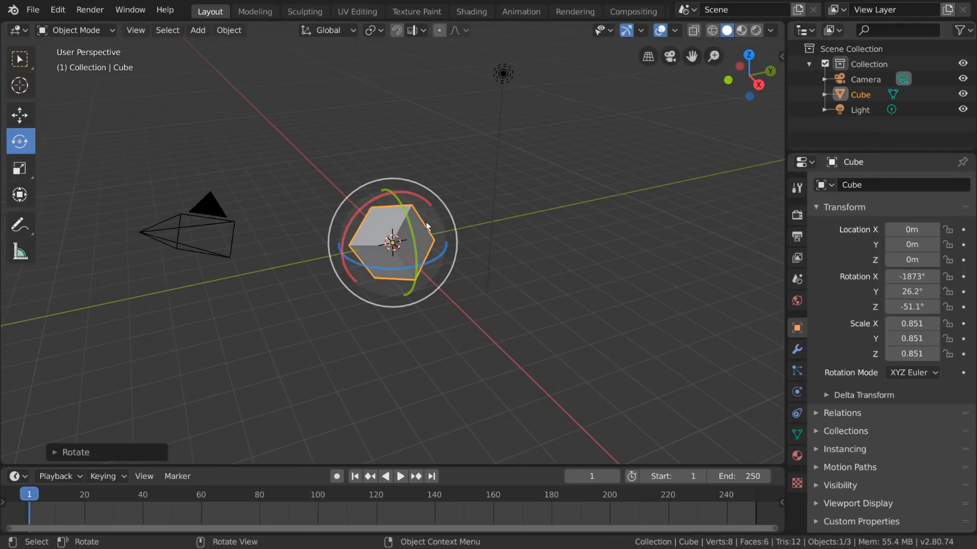
left_click_drag(431, 224, 466, 206)
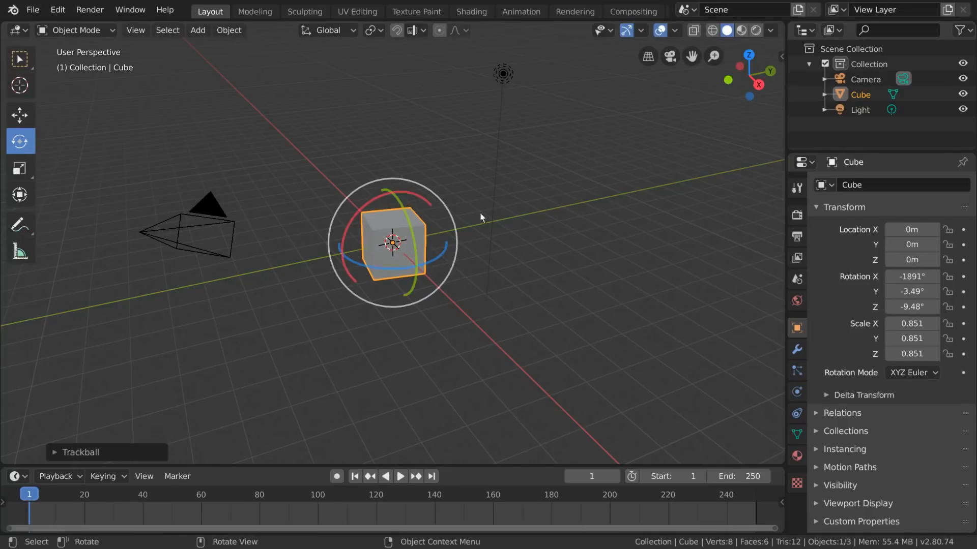
Try rotating the cube freely, constrained to the X, Y and Z axes, and in trackball mode, and cancel the rotation.
key("r")
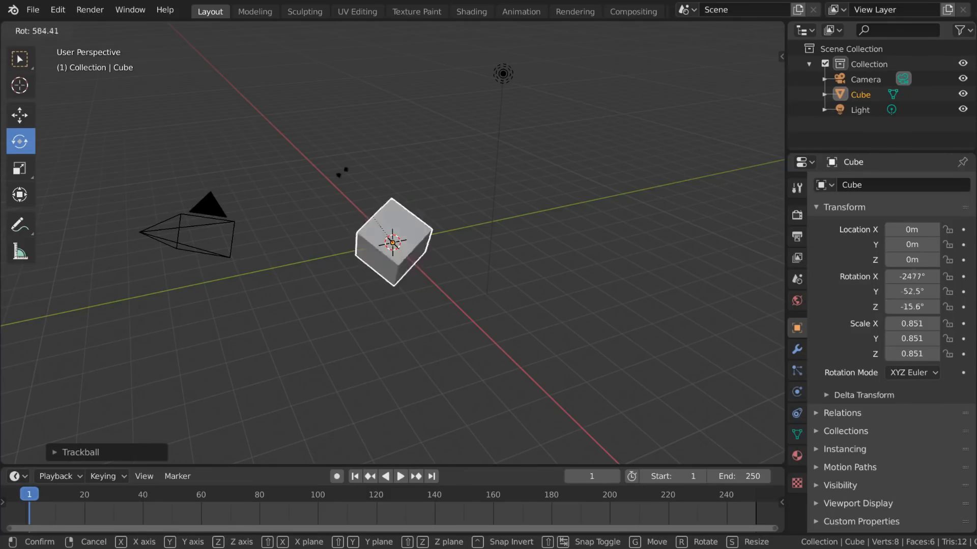
key("x")
key("y")
key("z")
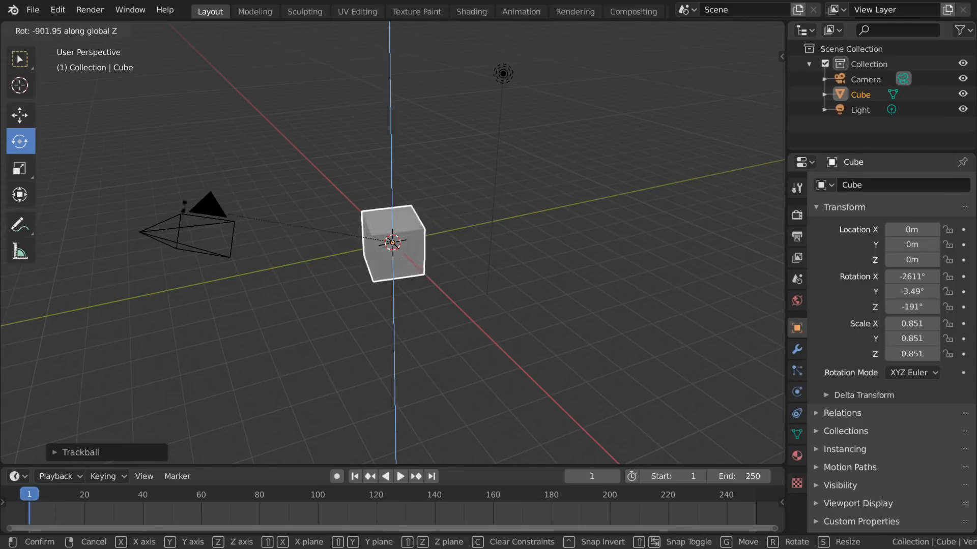
key("r")
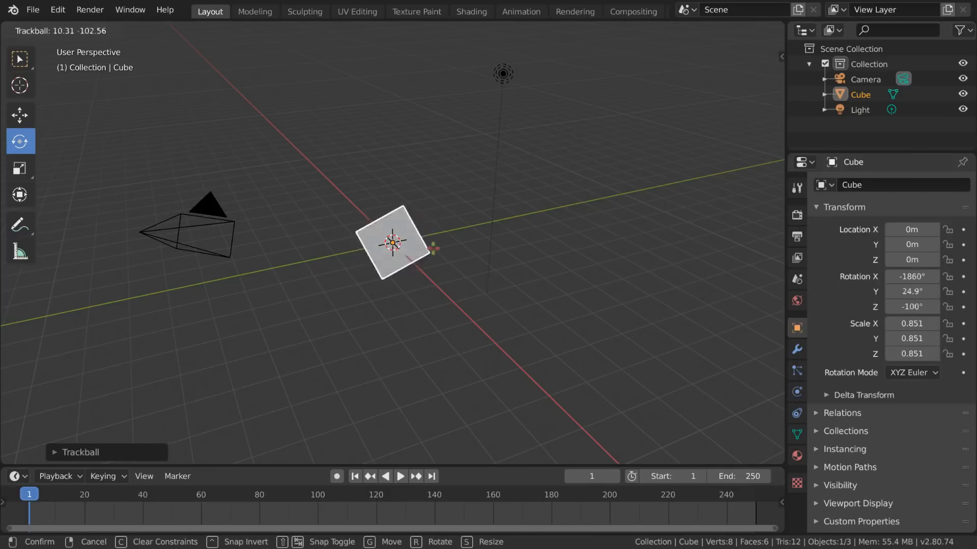
left_click(423, 219)
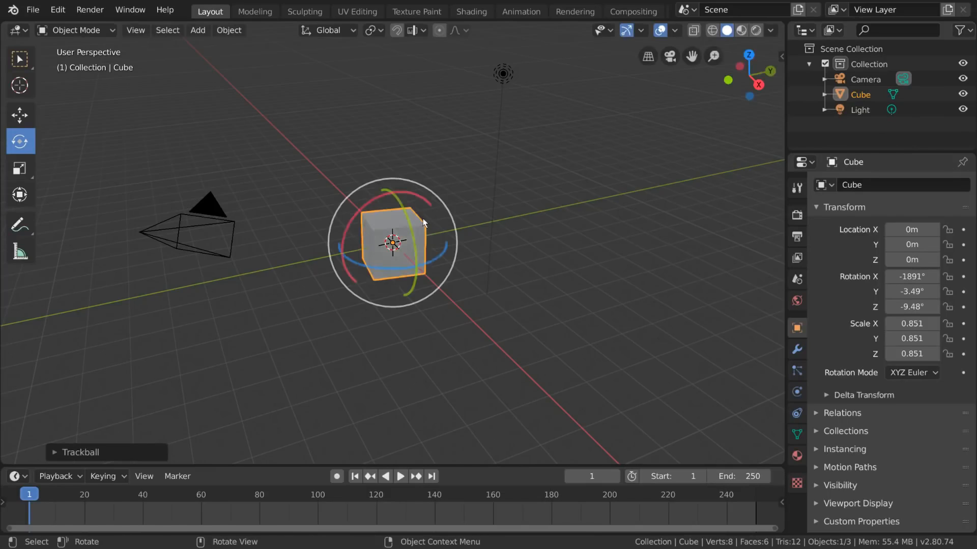
Clear the cube's rotation, tumble it with a trackball rotation, and clear the rotation again.
key("alt")
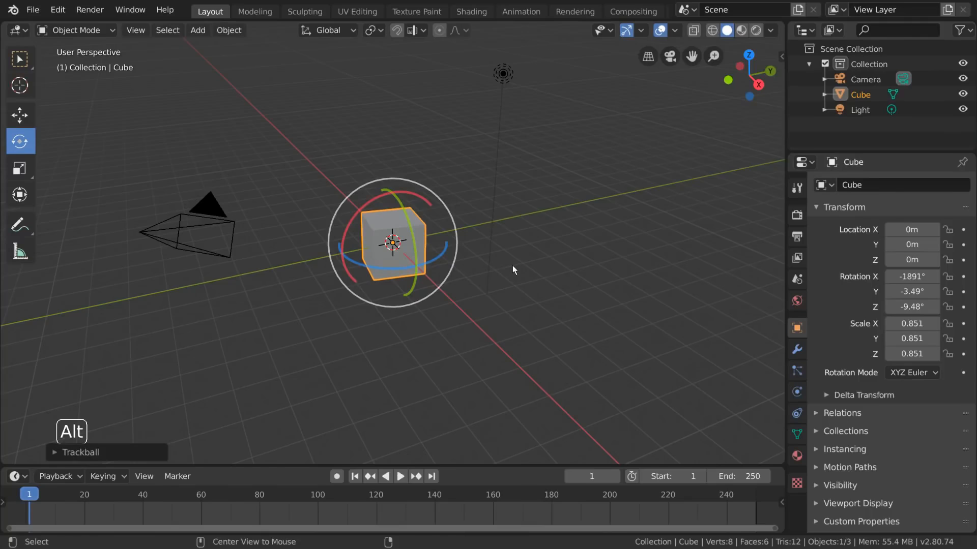
key("alt+r")
key("r")
key("r")
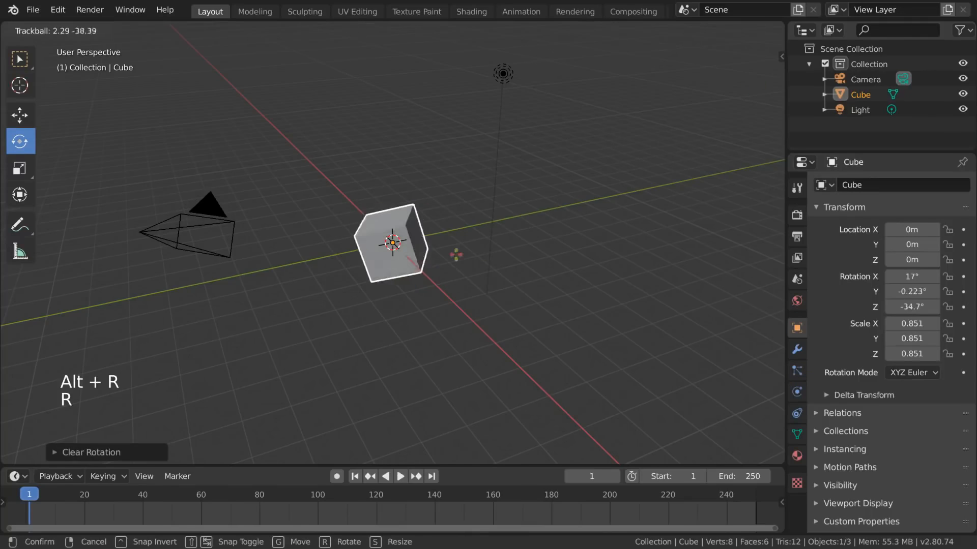
left_click(434, 251)
key("alt+r")
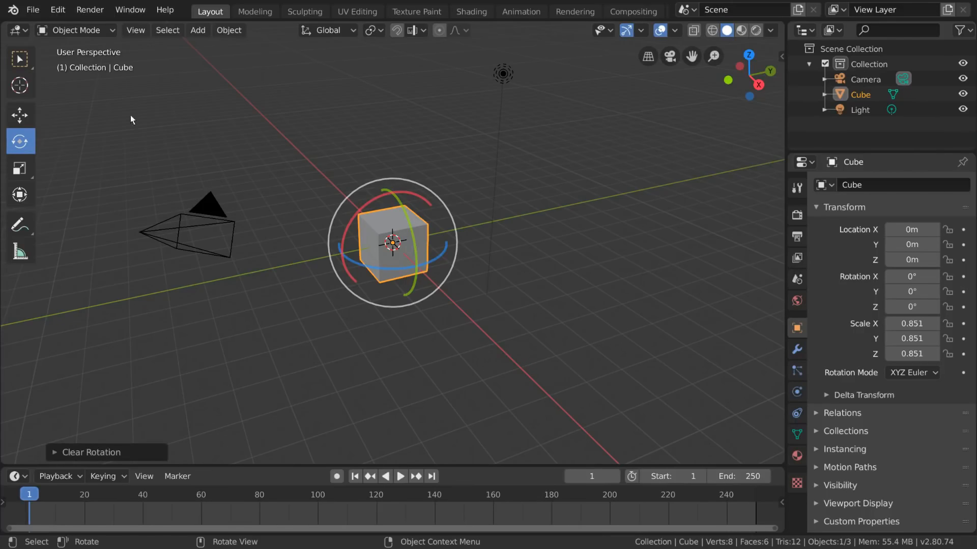
Scale the cube along its axes with the Scale tool to about X 2.05, Y 2.53 and Z 1.04.
left_click(27, 168)
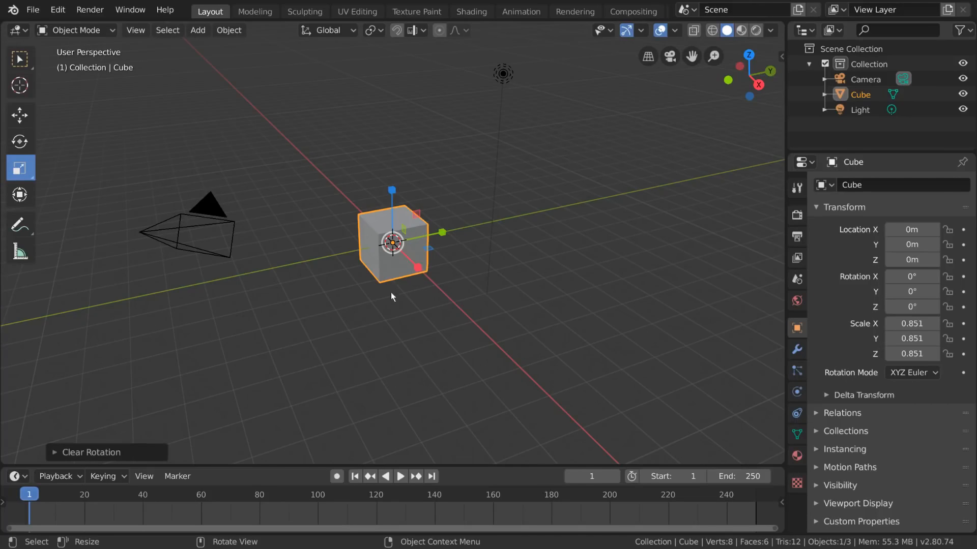
left_click_drag(422, 269, 469, 308)
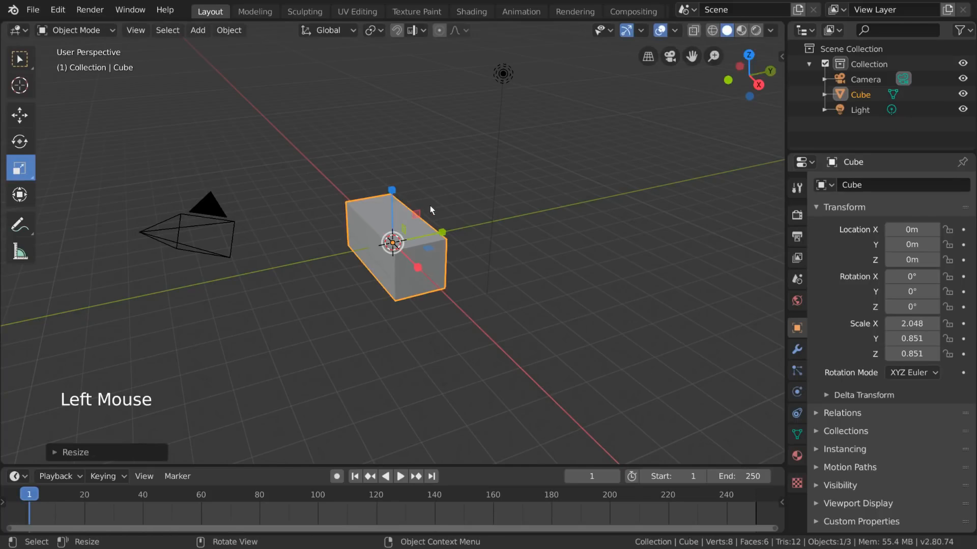
left_click_drag(396, 191, 571, 219)
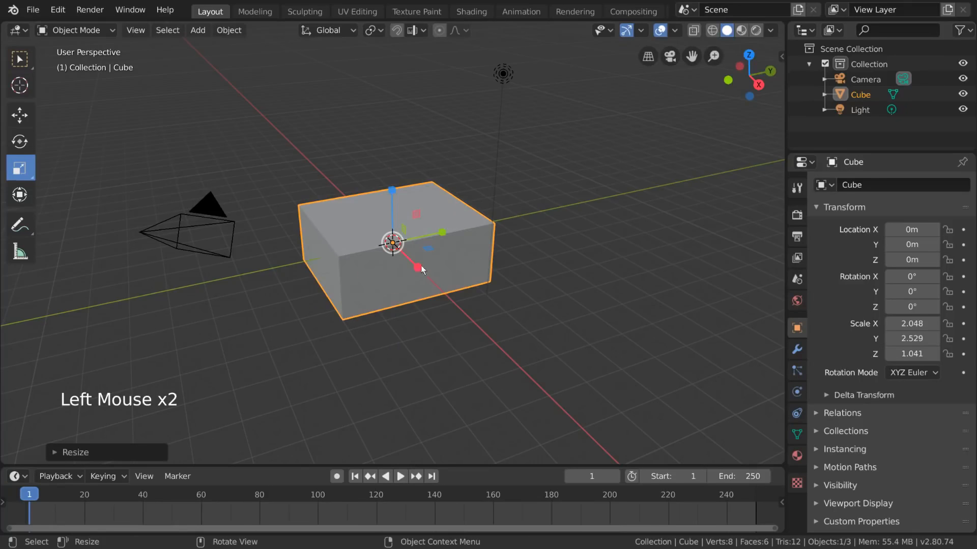
Scale the cube with the Scale tool's plane handles and uniform ring to about X 0.93, Y 0.98 and Z 0.43.
mouse_move(431, 249)
left_mouse_down()
mouse_move(460, 272)
mouse_move(439, 253)
left_mouse_up()
left_click_drag(420, 218, 399, 195)
mouse_move(408, 230)
left_mouse_down()
mouse_move(406, 240)
mouse_move(398, 220)
left_mouse_up()
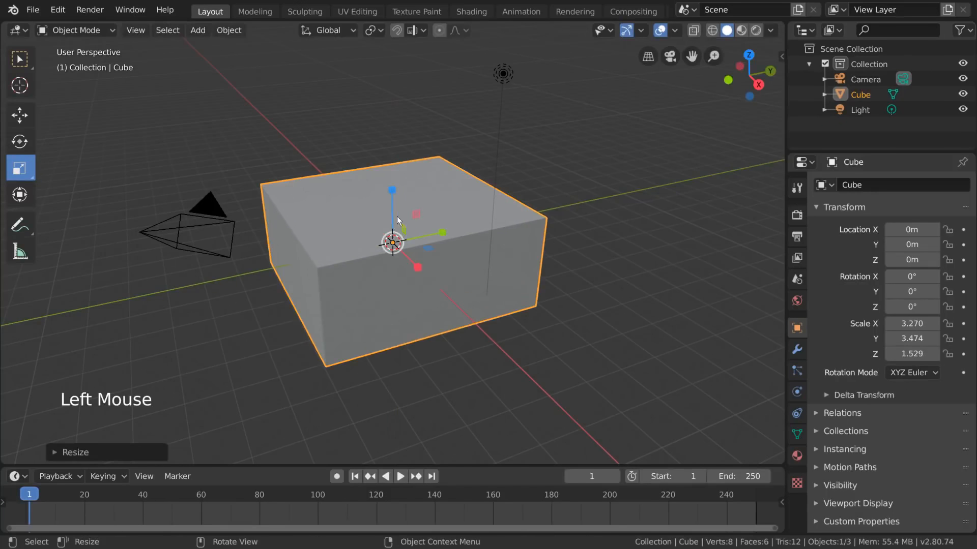
left_click_drag(651, 299, 458, 230)
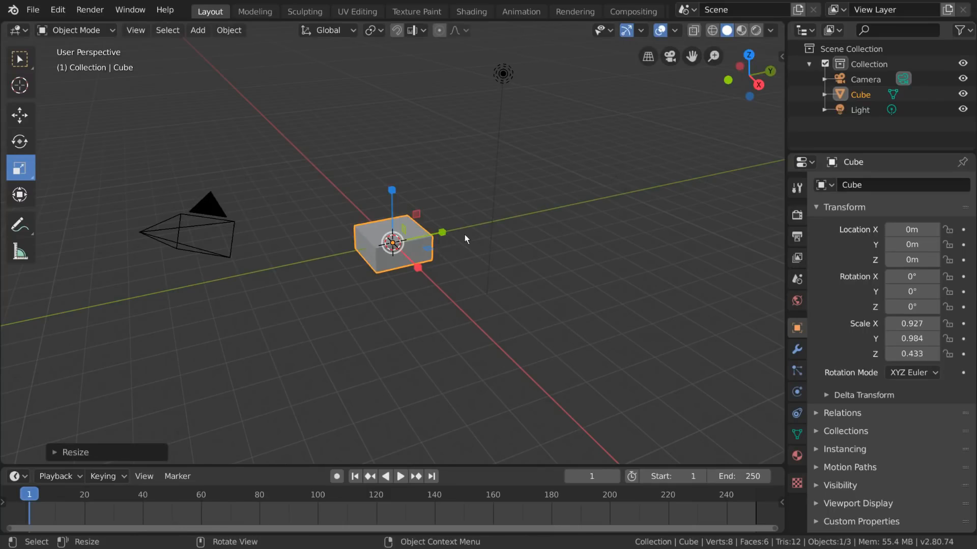
Try scaling the cube freely, along Y and Z, and with the Z, X and Y axes locked, and cancel the scaling.
key("s")
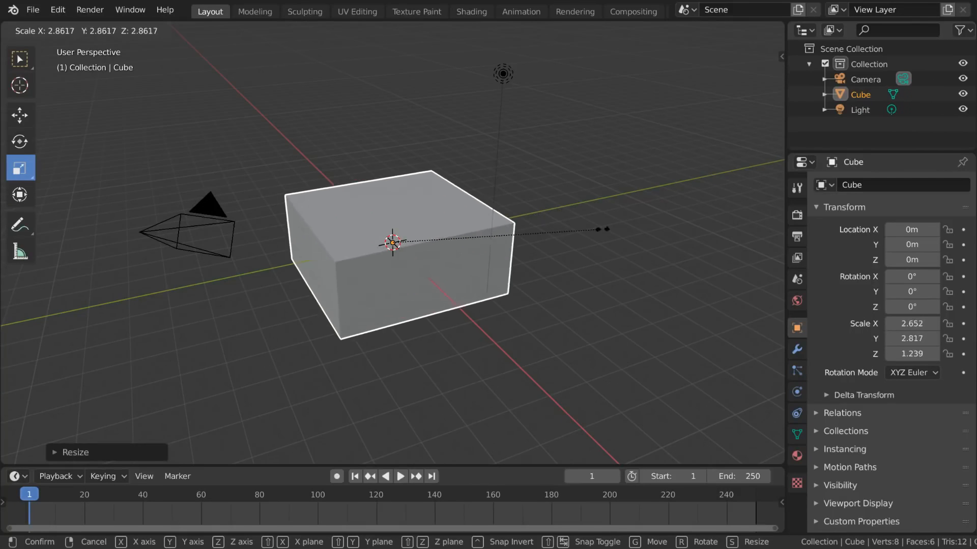
key("y")
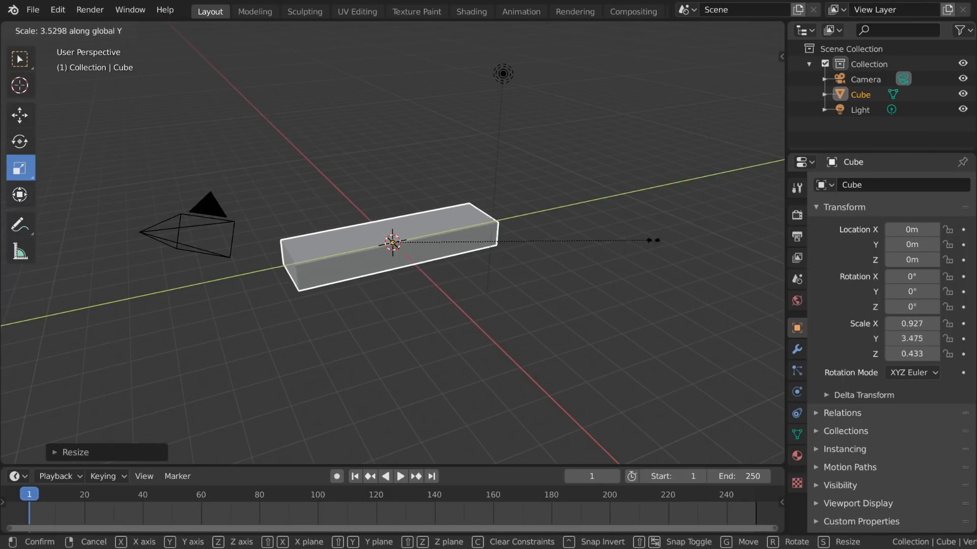
key("z")
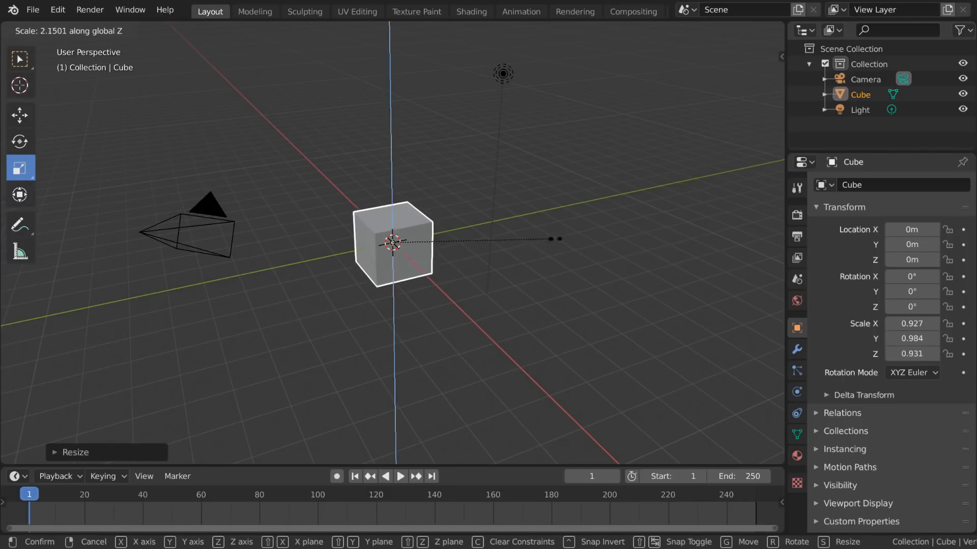
key("shift+z")
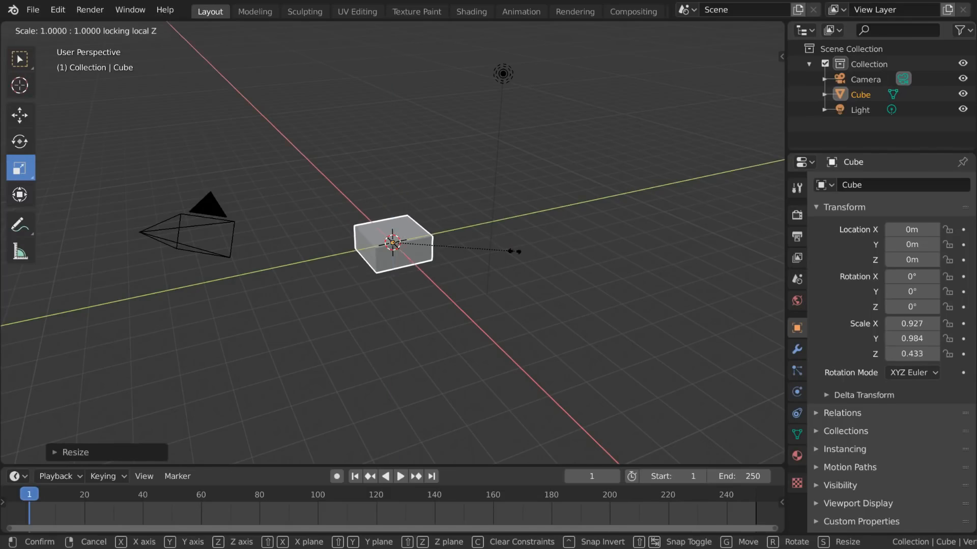
key("shift+x")
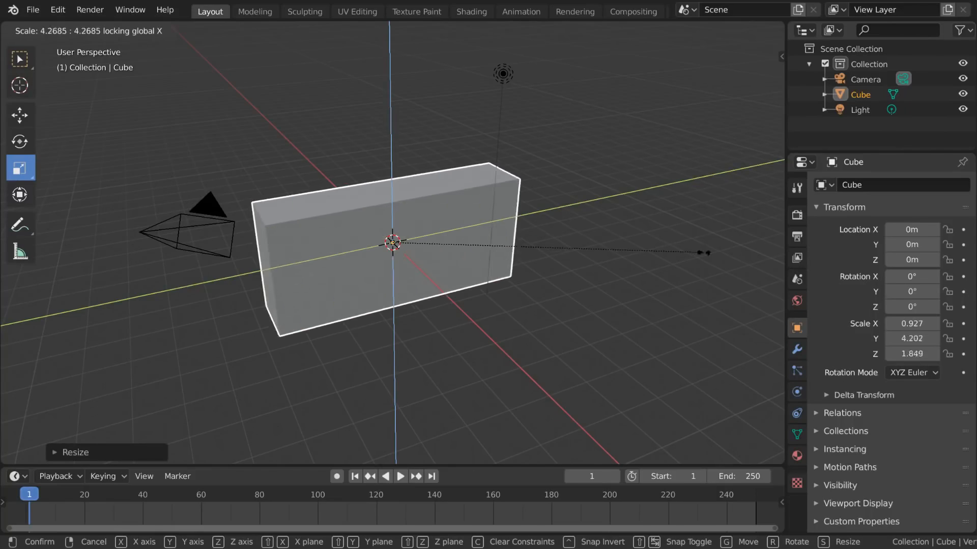
key("shift+y")
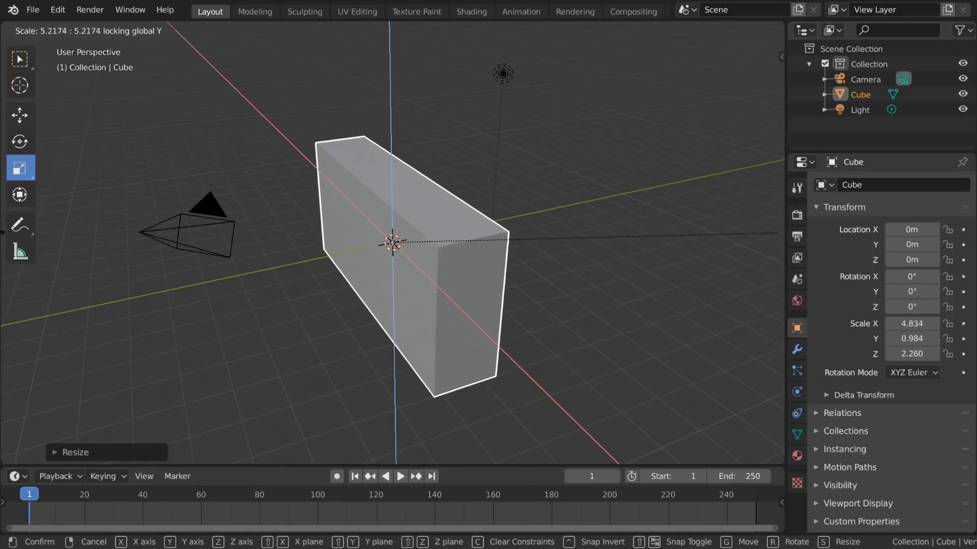
right_click(98, 224)
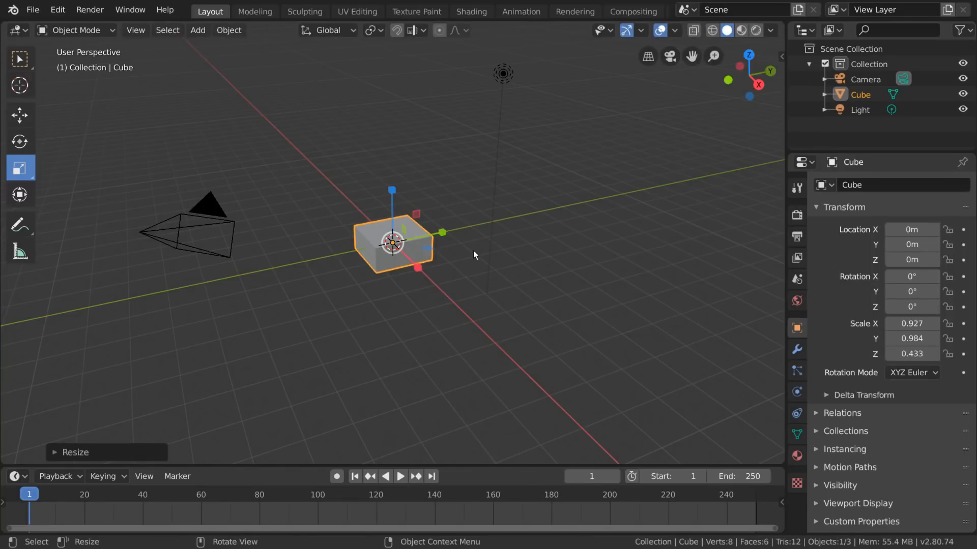
Scale the cube up uniformly to about X 1.83, Y 1.95 and Z 0.86, and clear its rotation, scale and location.
key("s")
left_click(553, 252)
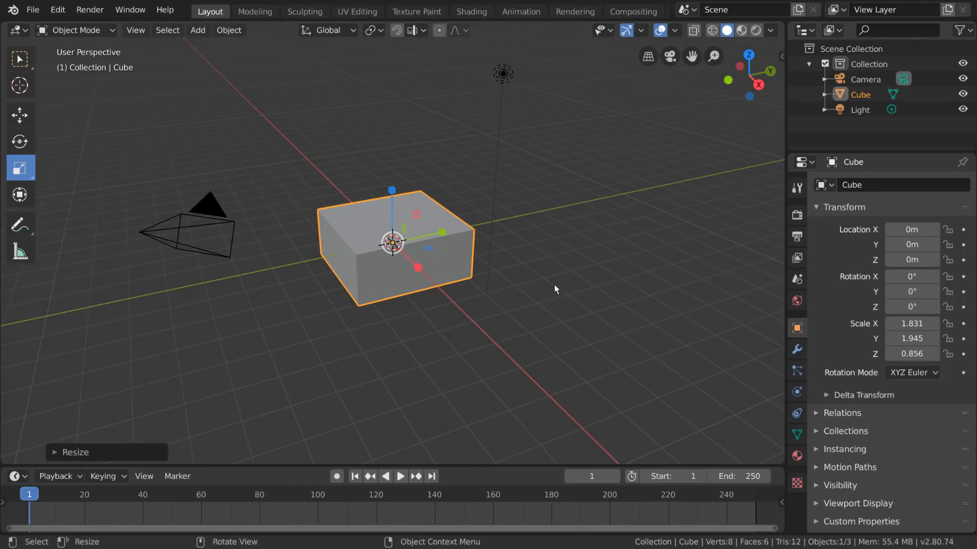
key("alt+r")
key("alt+s")
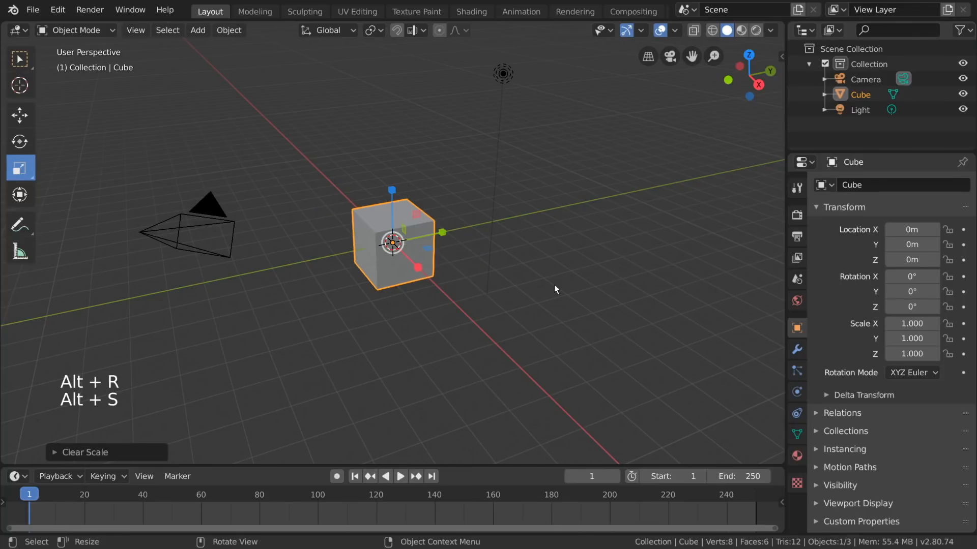
key("alt+g")
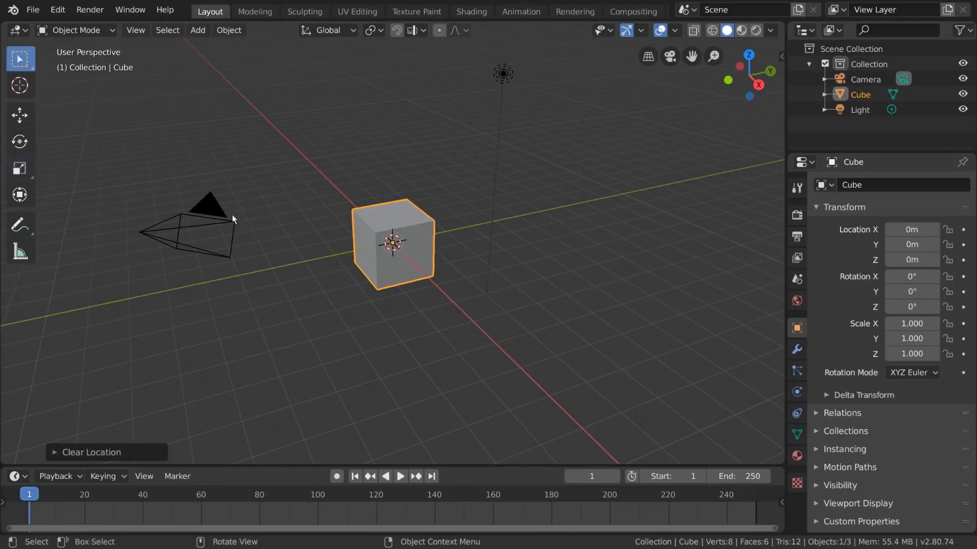
Try rotating the cube, scaling it and moving it along the Z axis, cancelling each transform.
key("r")
right_click(438, 342)
key("s")
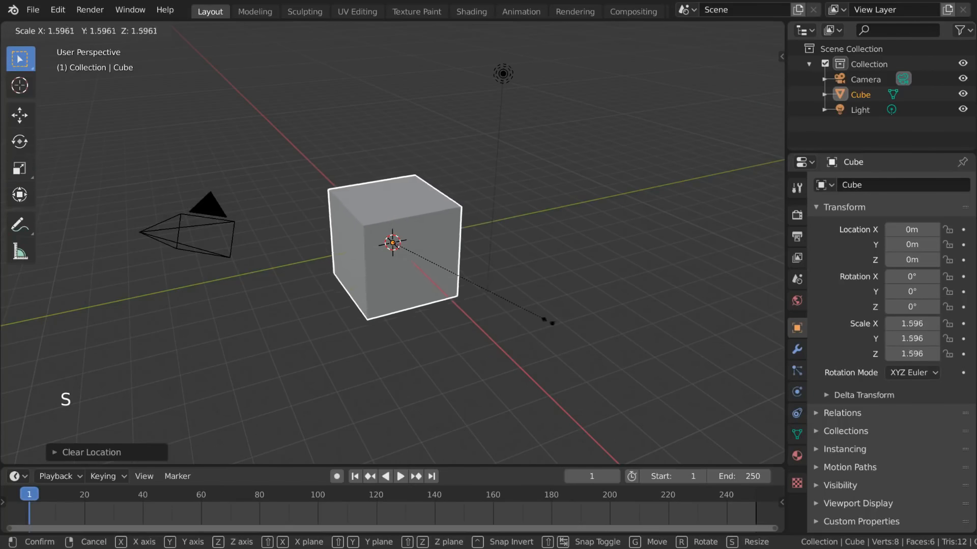
right_click(467, 303)
key("g")
key("z")
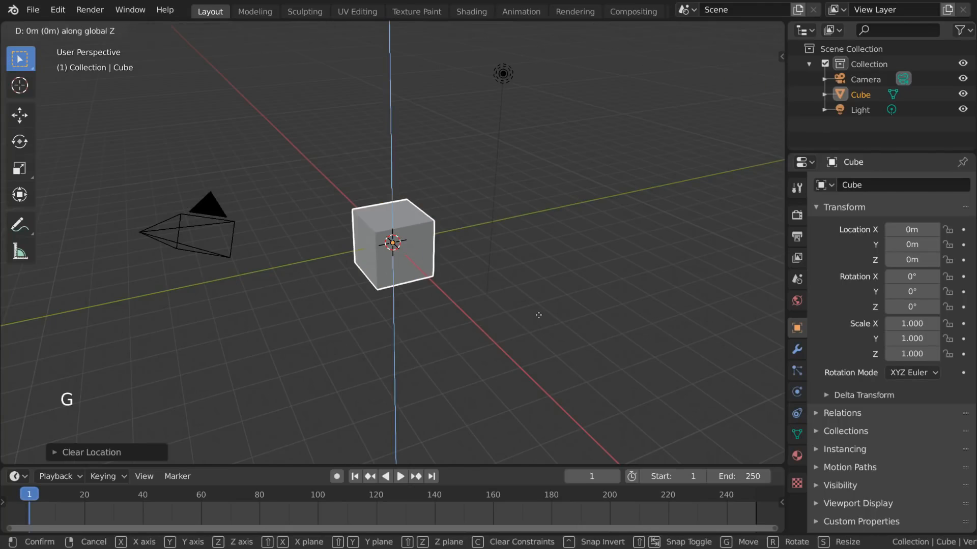
right_click(553, 312)
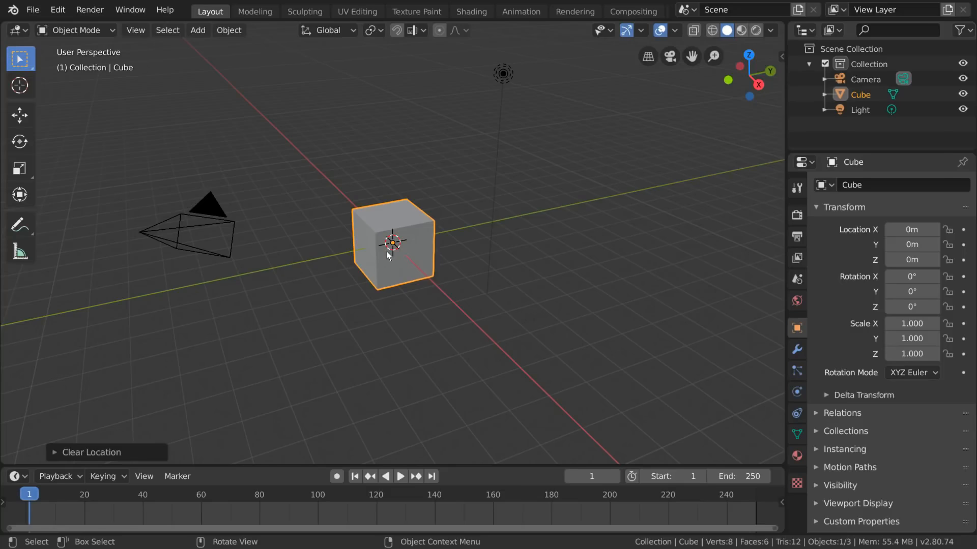
Set the pivot point to 3D Cursor, try scaling and rotating the cube, and cancel the transform.
left_click(378, 32)
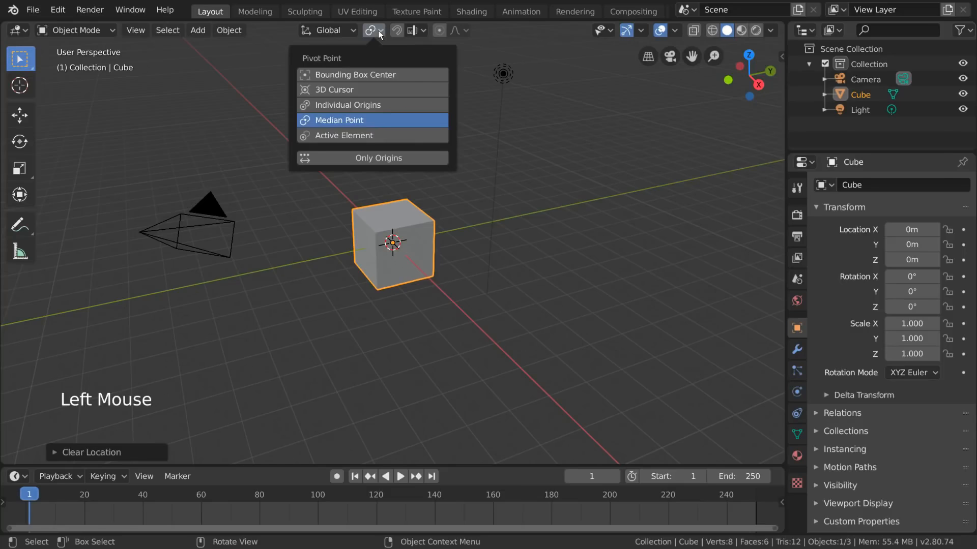
left_click(374, 89)
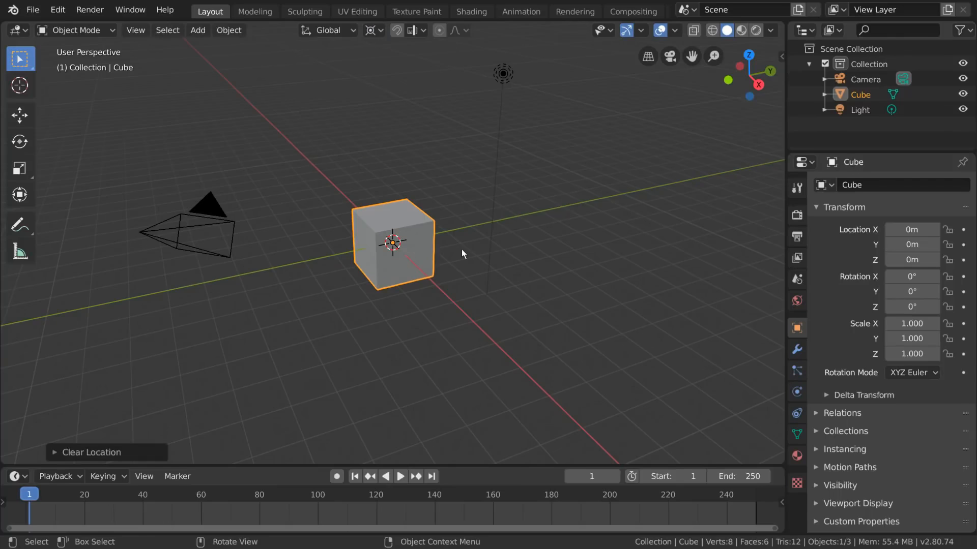
key("s")
key("r")
key("Escape")
Select the camera, activate the Cursor tool, and place the 3D cursor well away from the cube near the Y axis.
left_click(229, 234)
left_click(20, 85)
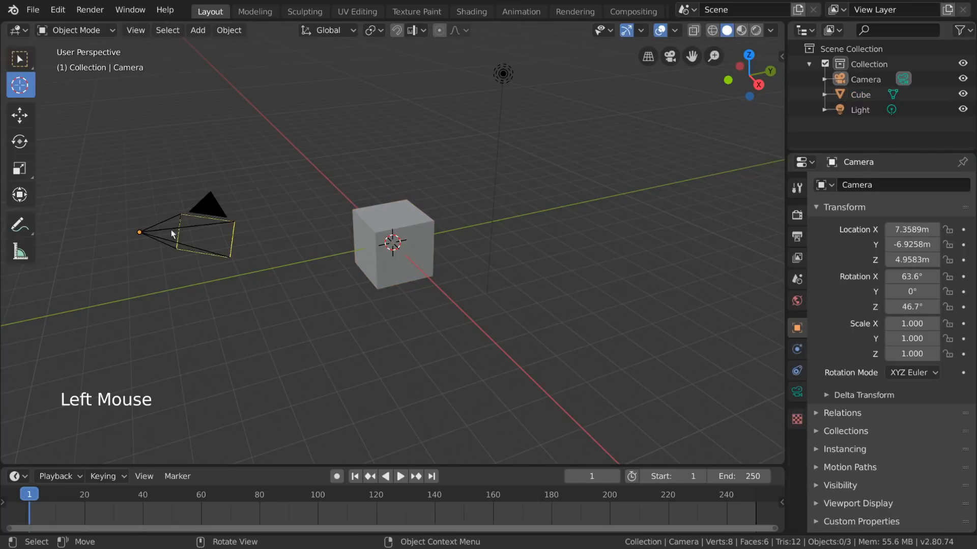
left_click_drag(293, 285, 523, 201)
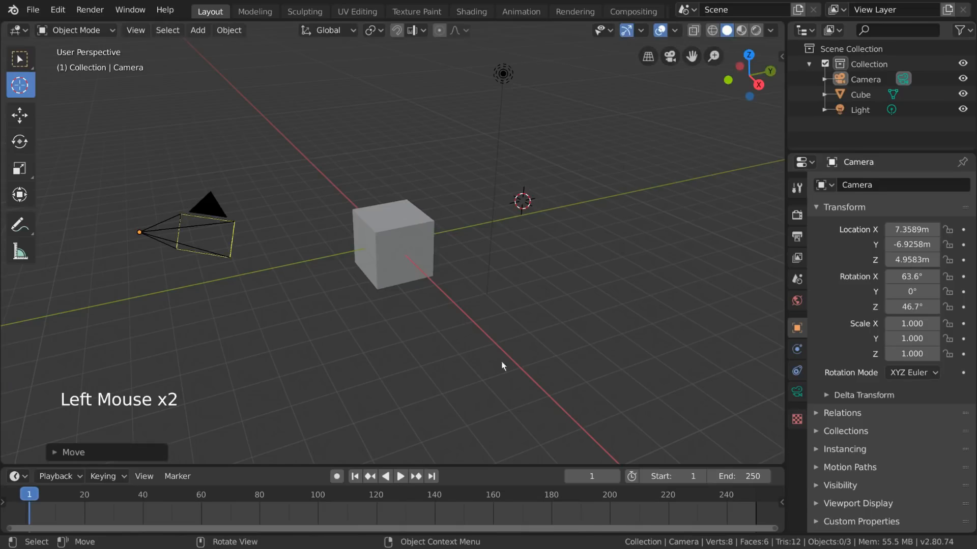
right_click(619, 263, "shift")
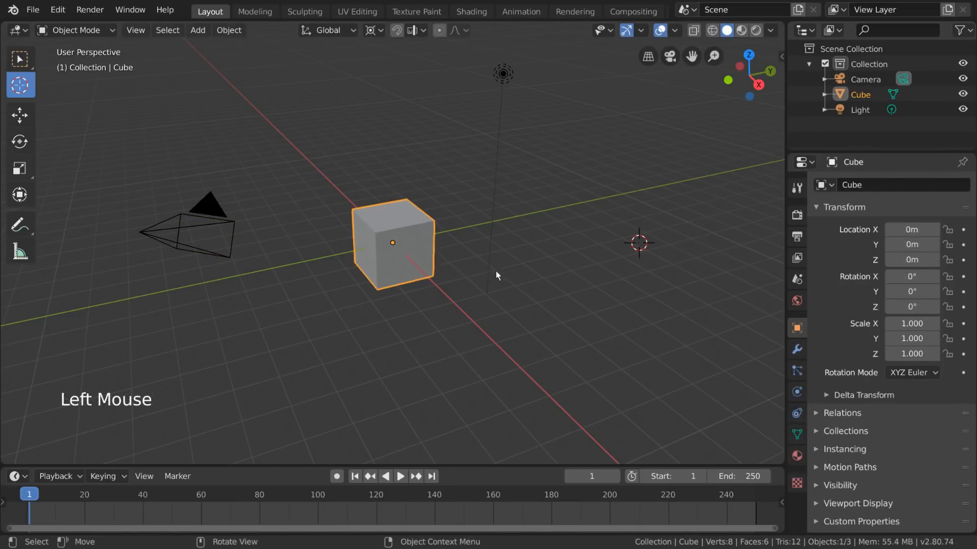
Try scaling and rotating the cube about the 3D cursor, cancel both, and set the pivot point to Median Point.
key("s")
key("Escape")
key("r")
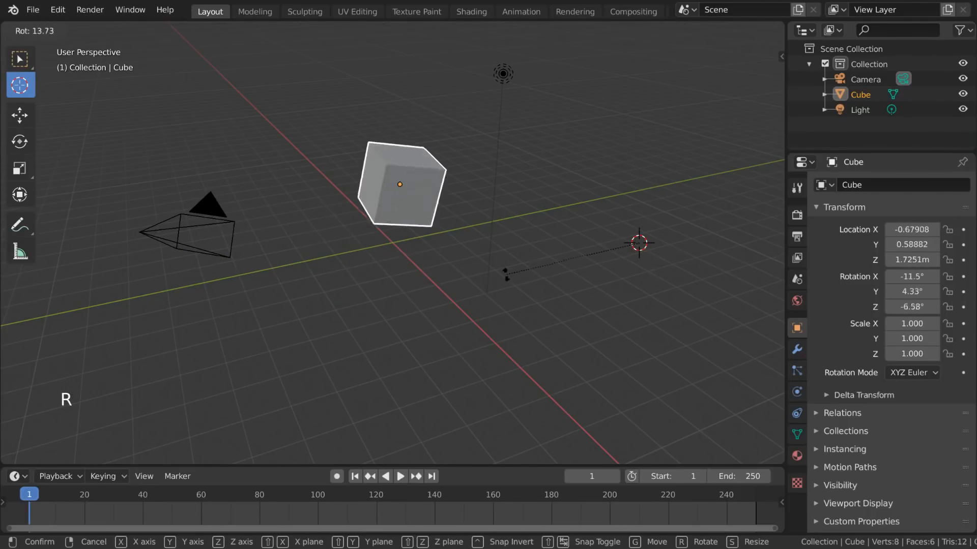
right_click(472, 226)
left_click(373, 33)
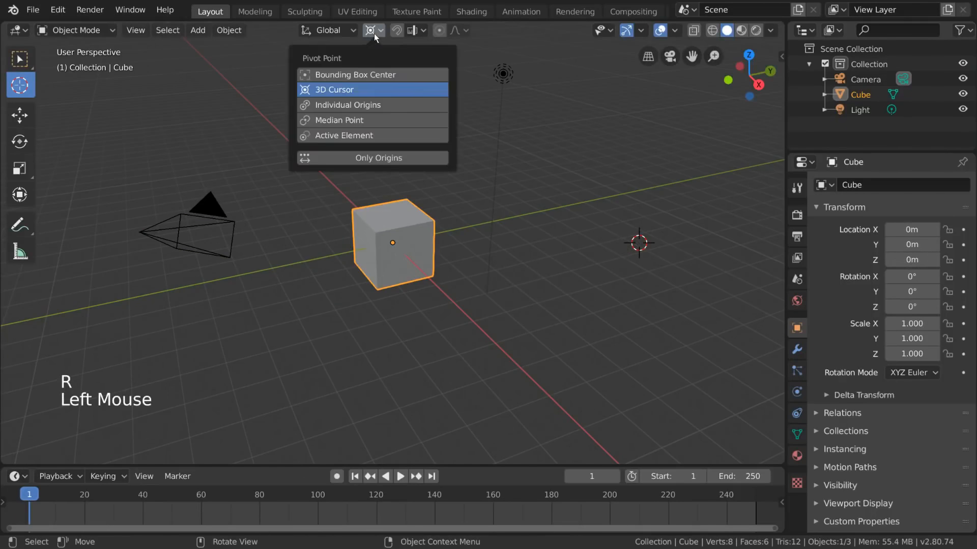
left_click(355, 121)
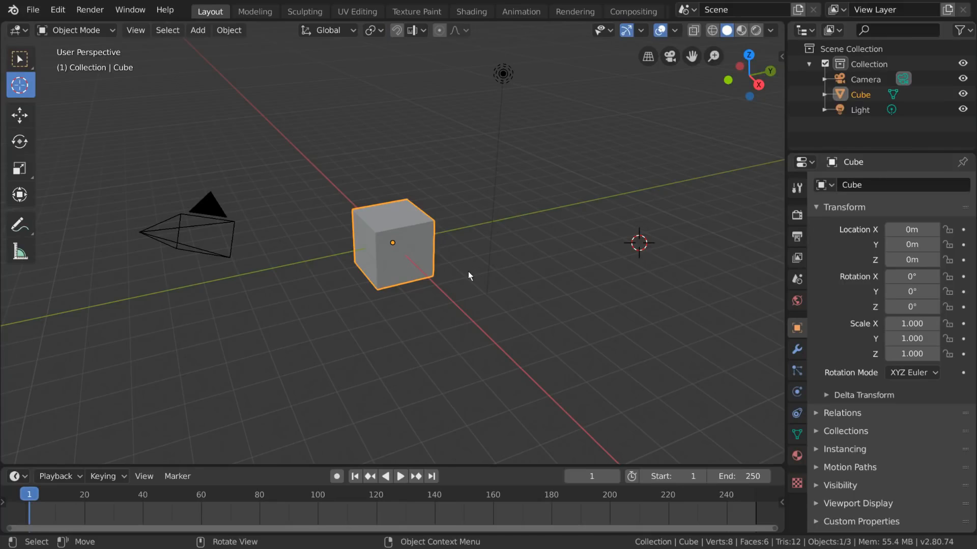
Reposition the 3D cursor several times around the cube and snap the cube to it at about X 1.41 m, Y 5.25 m, Z 1.67 m.
right_click(462, 154, "shift")
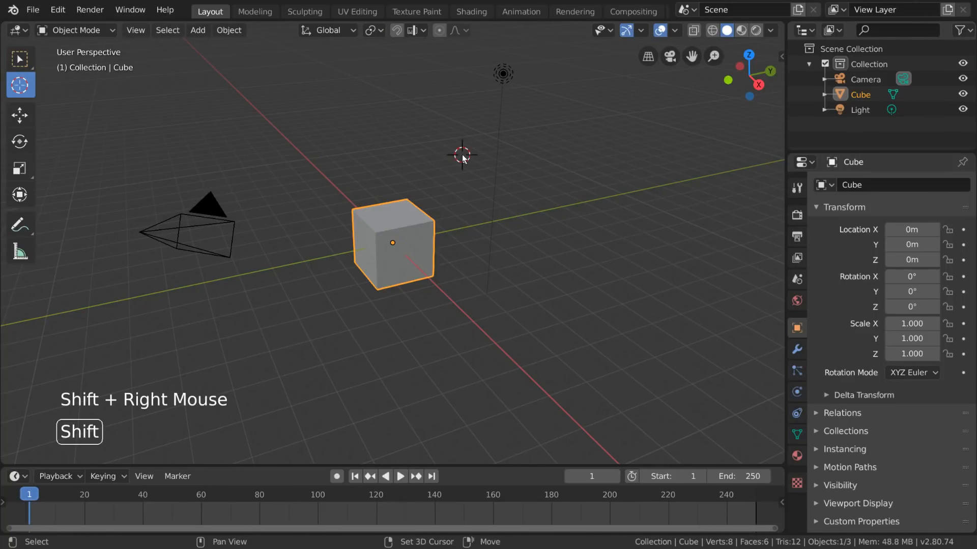
right_click(298, 169, "shift")
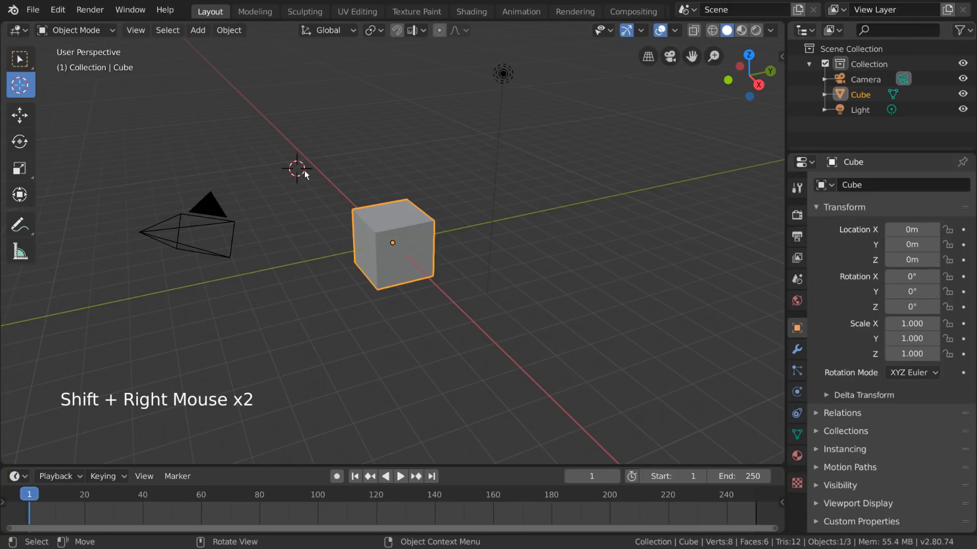
right_click(300, 273, "shift")
right_click(554, 184, "shift")
left_click(229, 30)
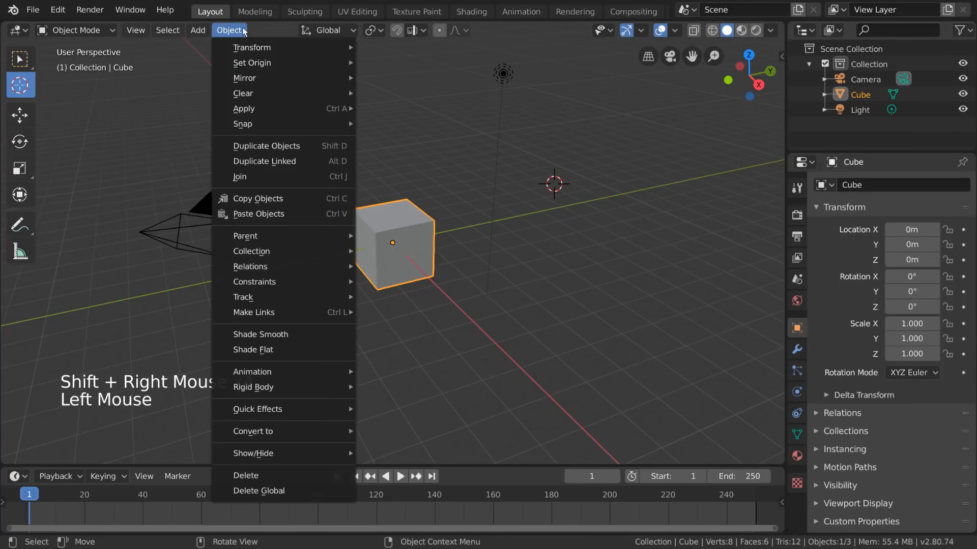
mouse_move(276, 124)
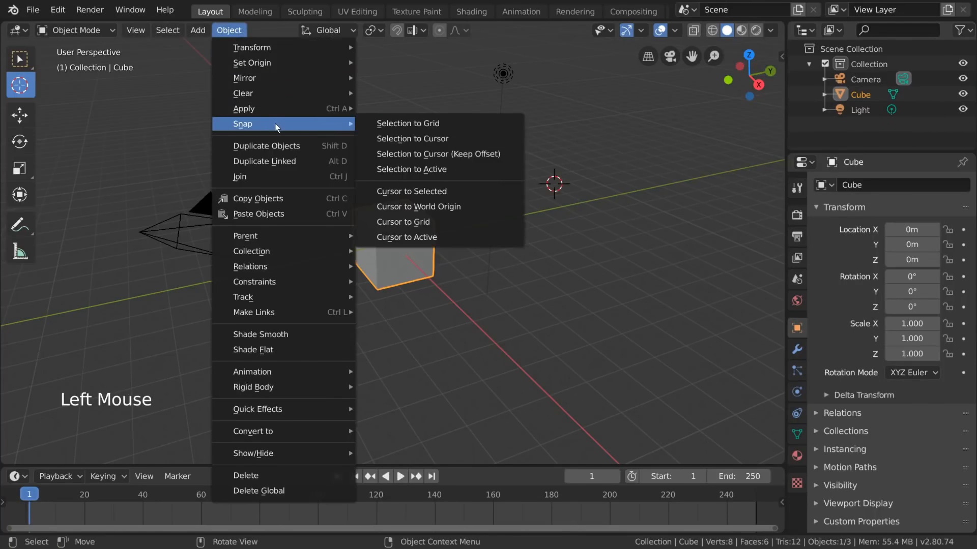
left_click(423, 136)
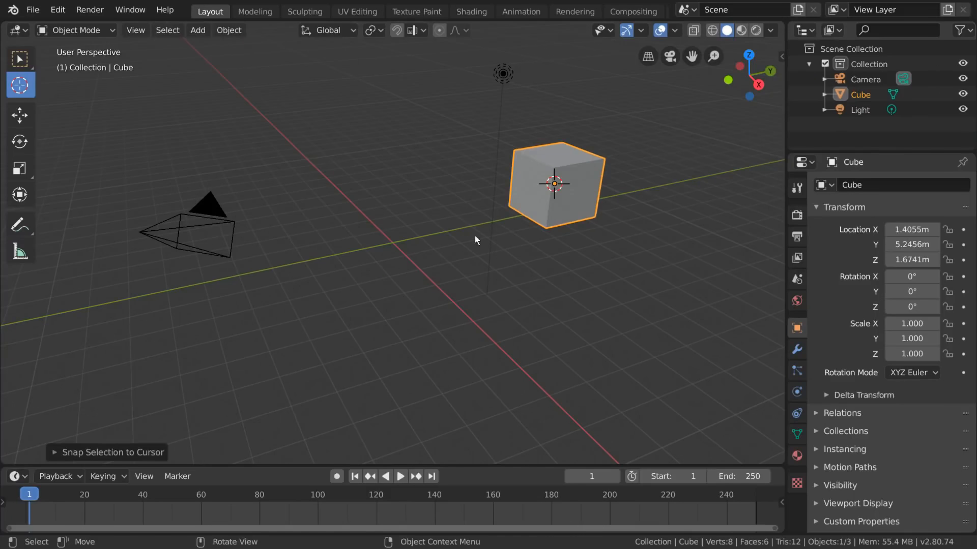
Place the 3D cursor near the world origin and snap the cube to it at about X -1.01 m, Y -1.20 m, Z 0.87 m.
right_click(346, 213, "shift")
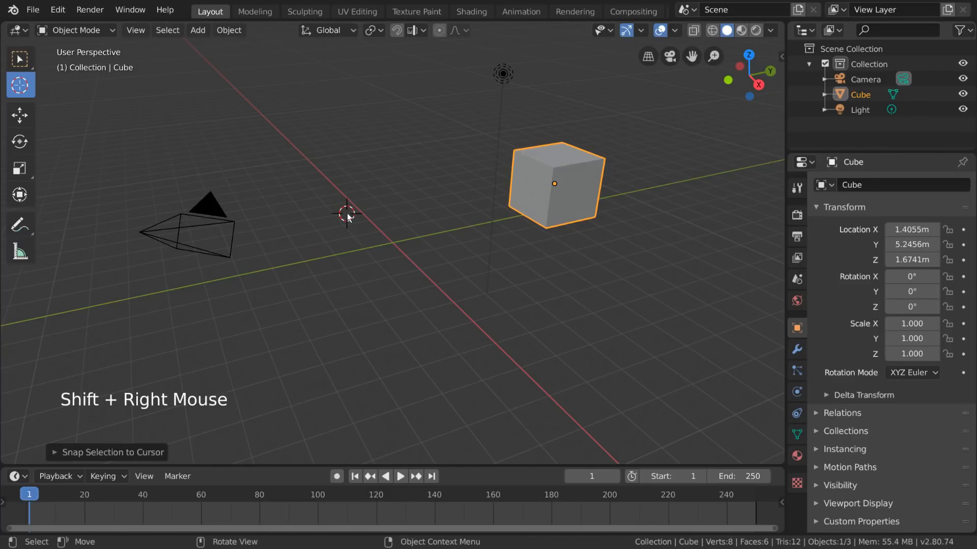
key("shift+s")
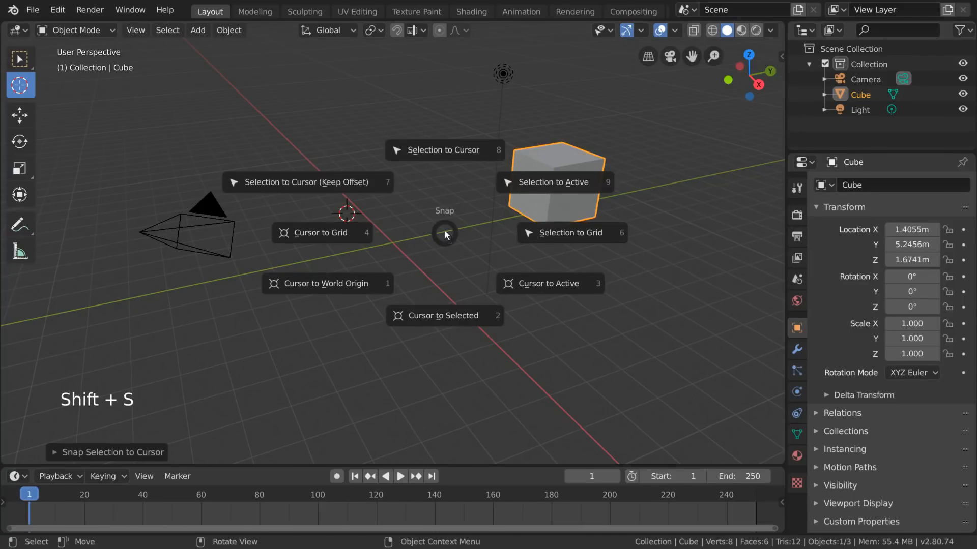
left_click(451, 137)
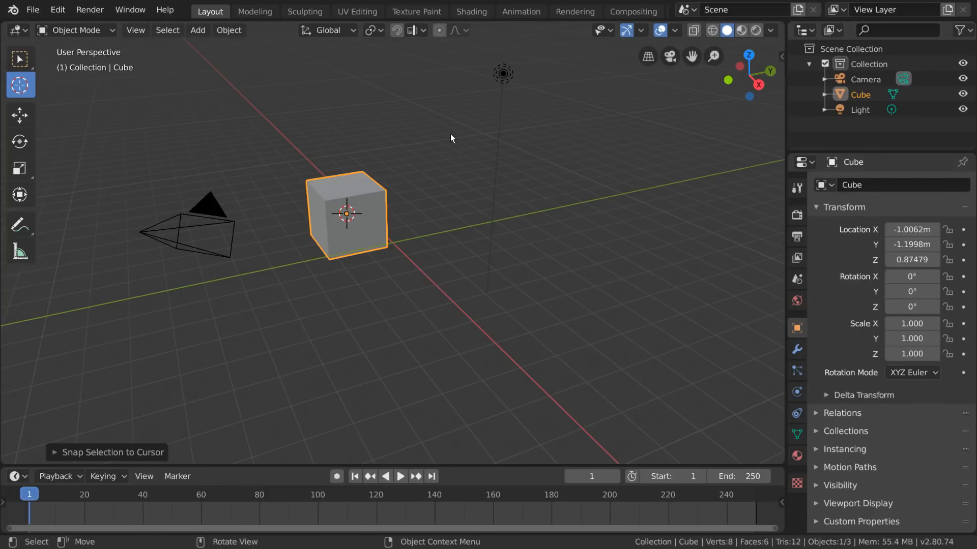
Snap the 3D cursor to the world origin and return the cube to it.
key("shift+s")
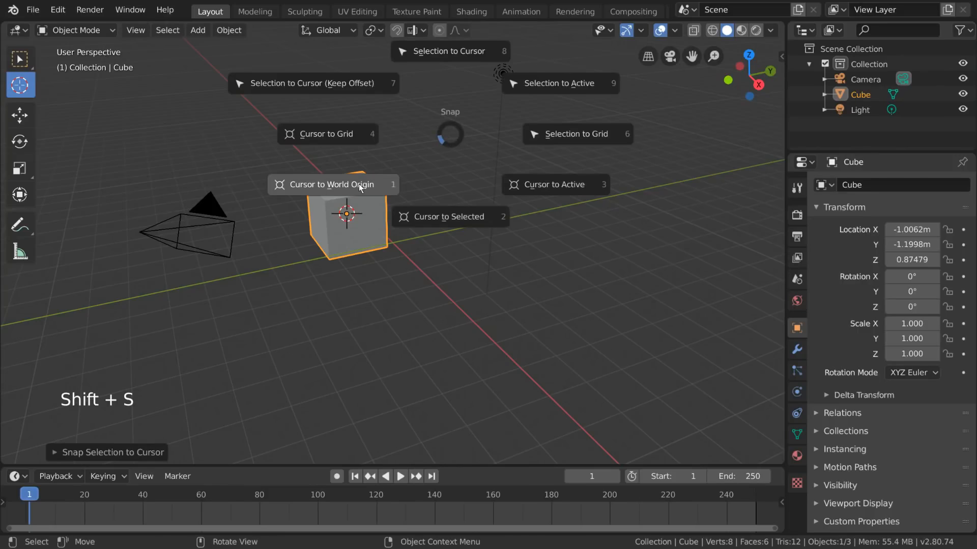
left_click(359, 186)
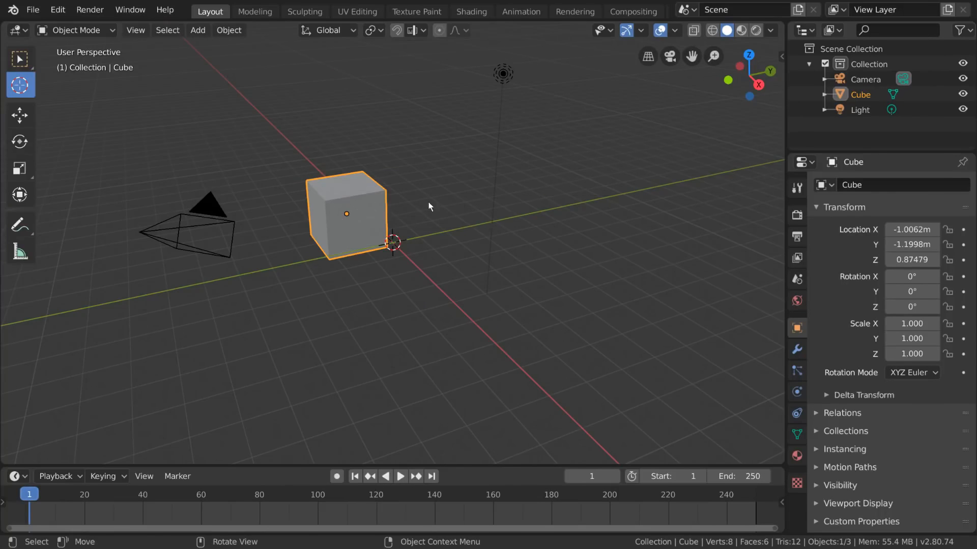
Tumble the cube with a trackball rotation to about X 54.1°, Y -16.3°, Z 15.2° and activate the Rotate tool.
key("r")
key("r")
left_click(486, 173)
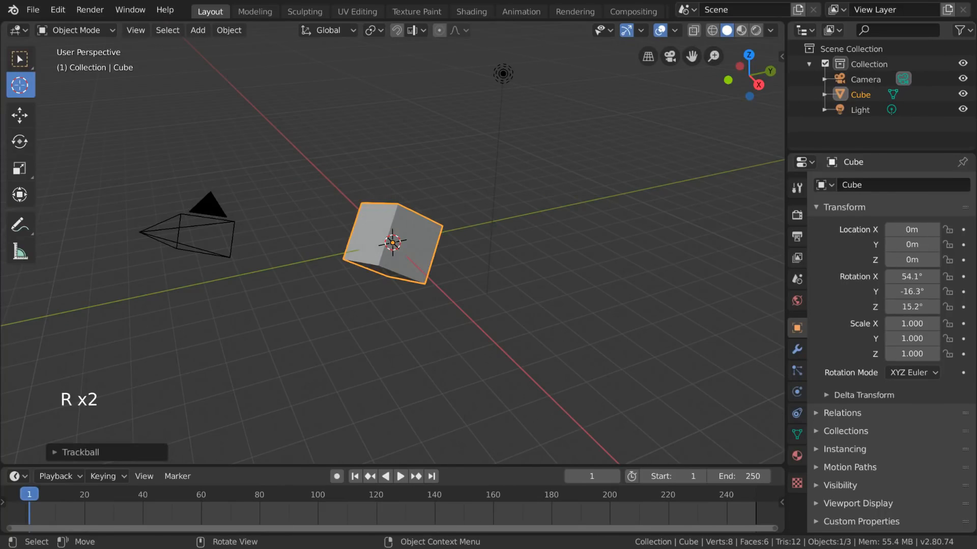
left_click(24, 141)
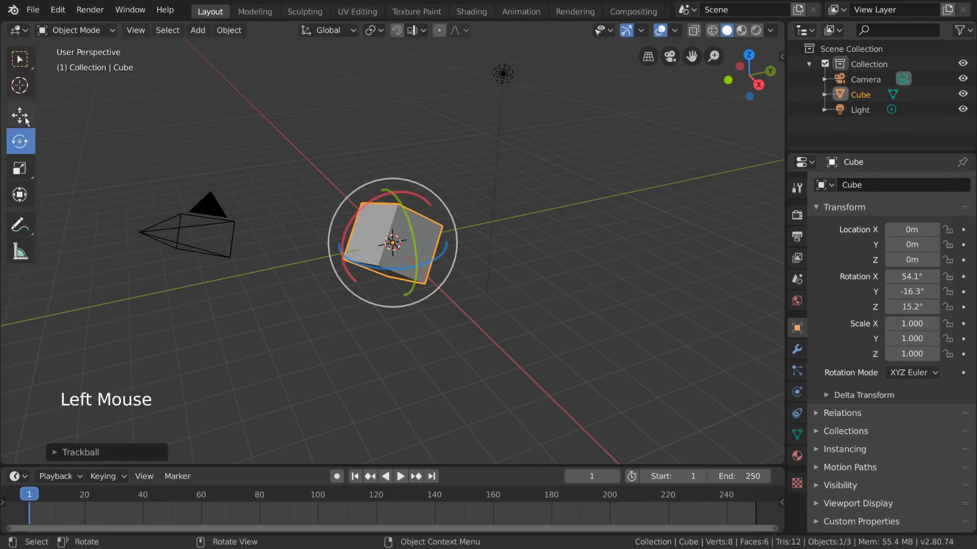
Move the cube up along the global Z axis to about Z 0.80 m with the Move tool.
left_click(26, 117)
left_click(392, 178)
left_click_drag(393, 178, 389, 153)
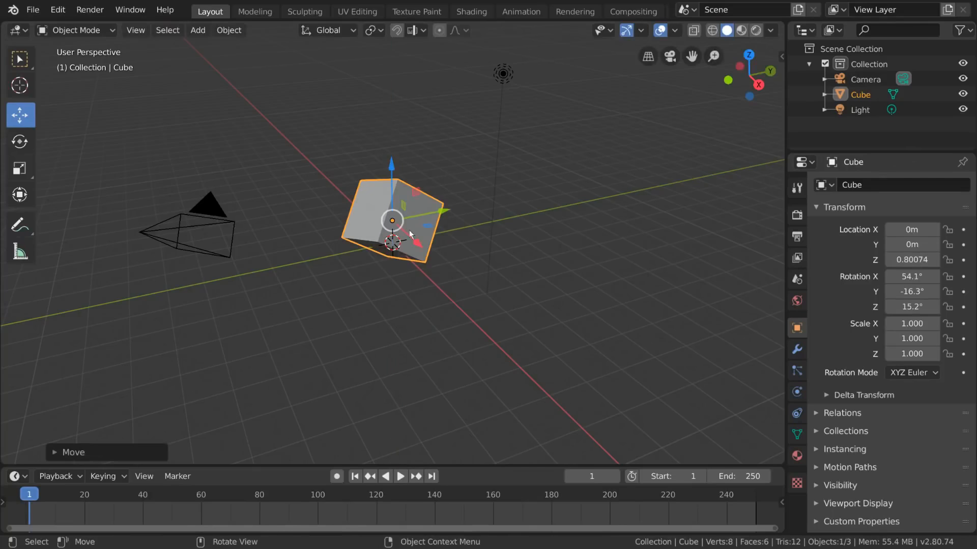
Switch the transform orientation to Local and move the cube along its local axes to about X -0.31 m, Y 0.89 m, Z 1.03 m.
left_click(340, 29)
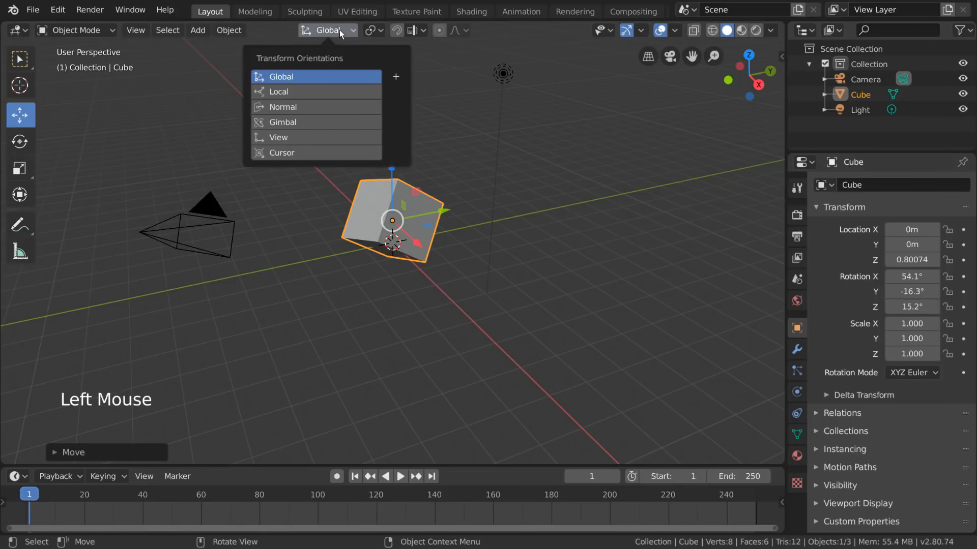
left_click(328, 90)
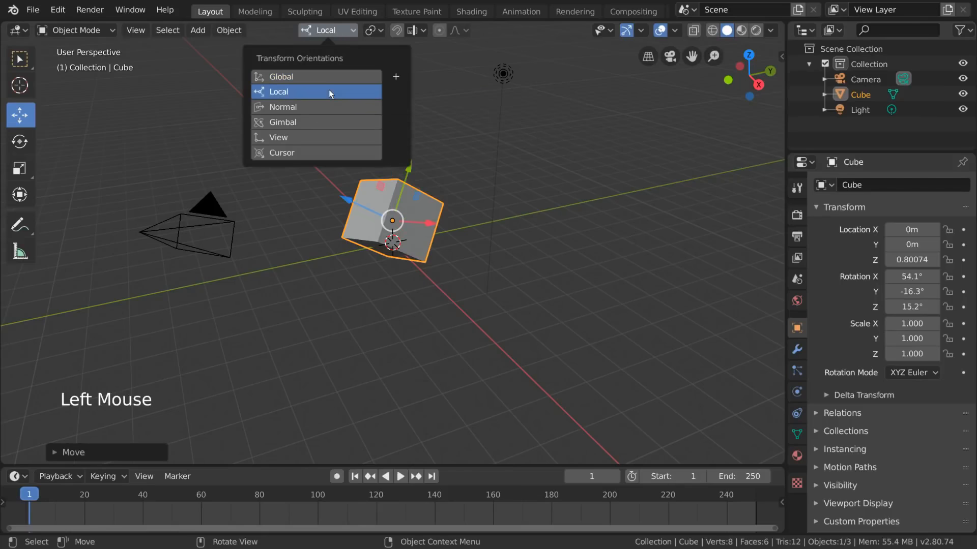
left_click_drag(347, 200, 236, 180)
left_click_drag(312, 126, 369, 186)
Try scaling the cube along its local X axis, along global Z, and along its local Z axis.
left_click(30, 169)
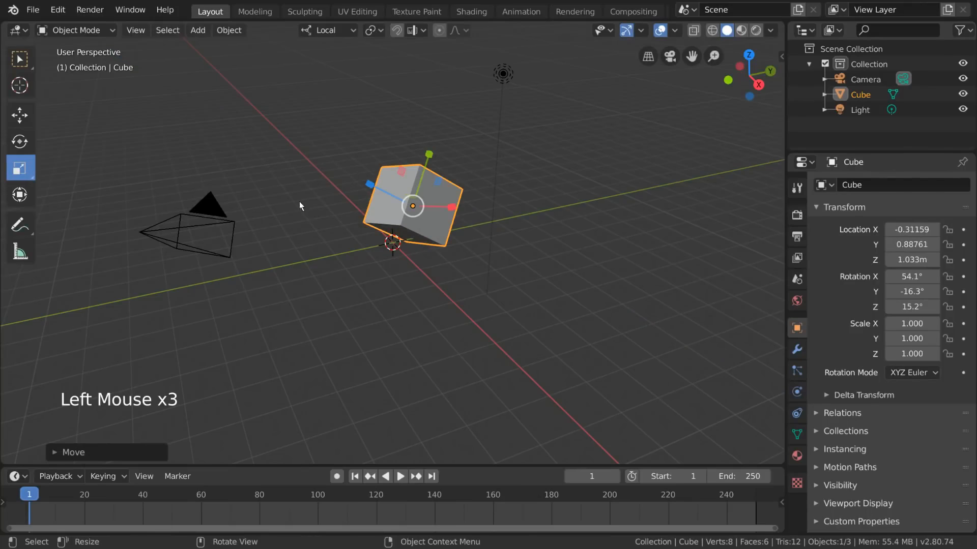
key("s")
key("x")
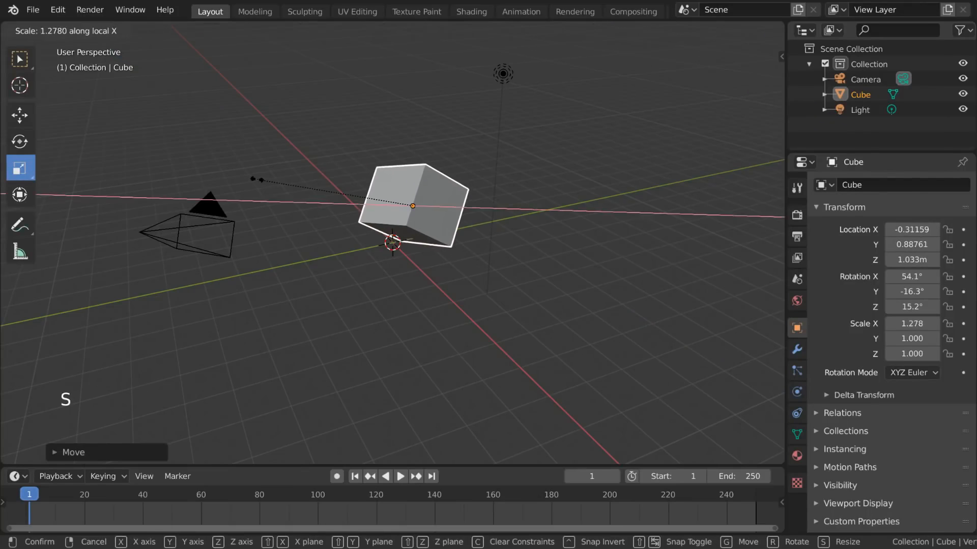
key("x")
key("z")
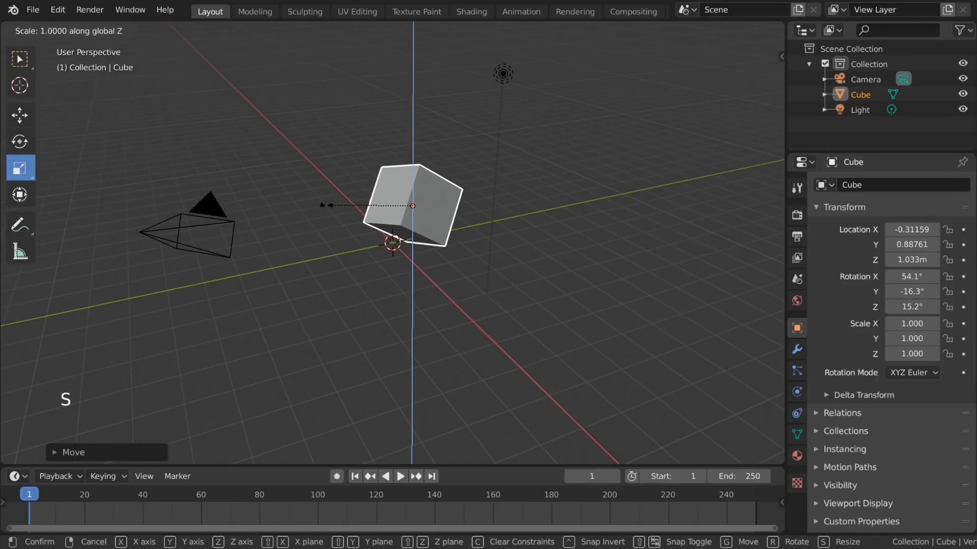
key("z")
key("z")
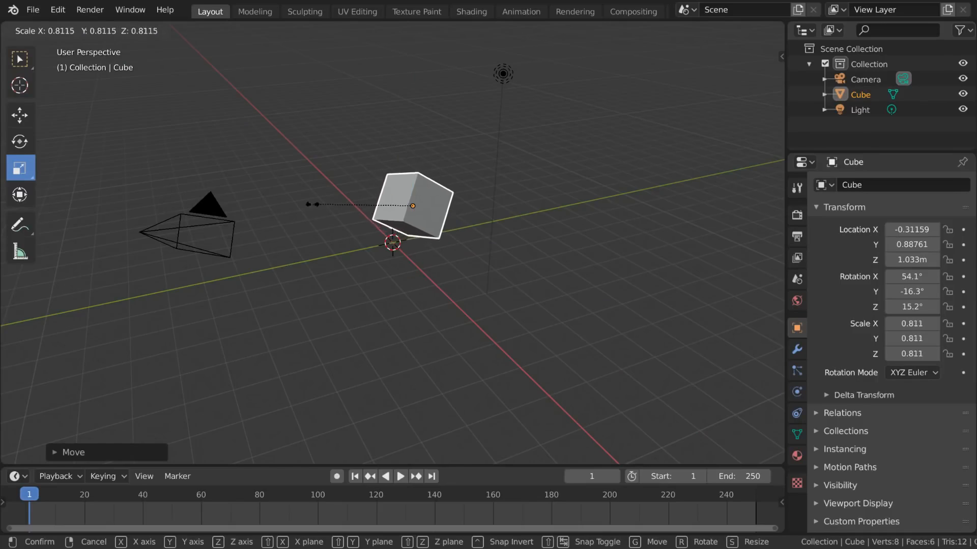
key("z")
key("z")
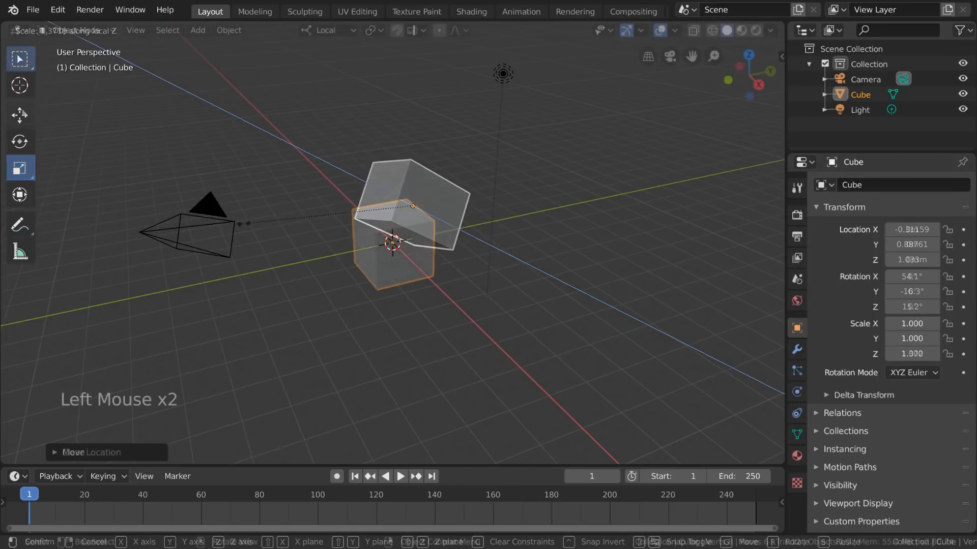
Move the cube along the Y axis to about Y -3.72 m and undo the move.
left_click_drag(447, 239, 419, 254)
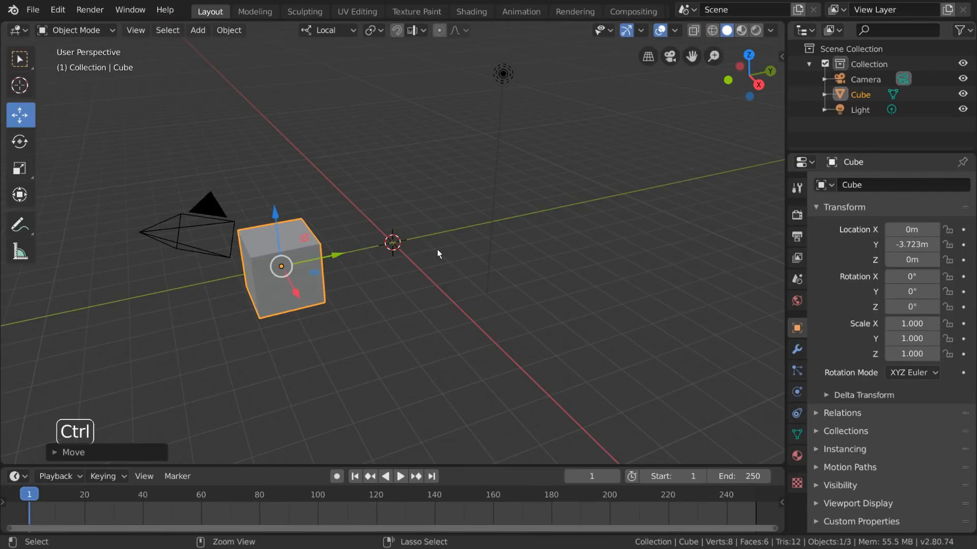
key("ctrl+z")
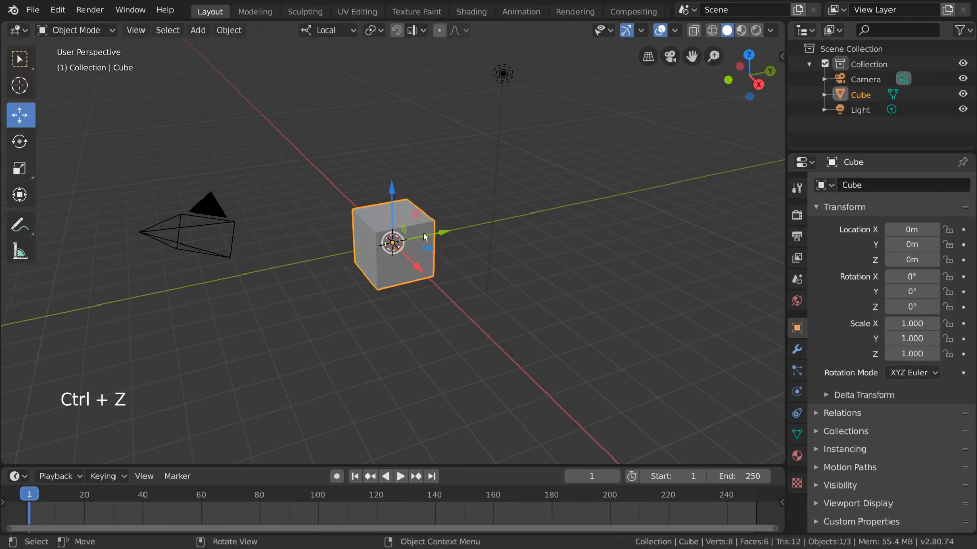
Scale the cube uniformly to about 1.055 with the Scale tool.
left_click(20, 142)
left_click(26, 169)
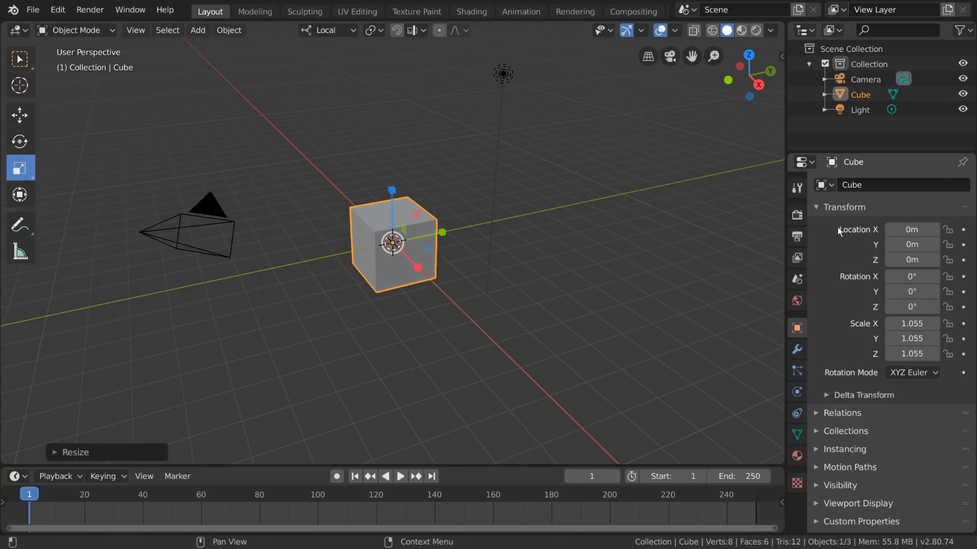
mouse_move(912, 229)
left_mouse_down()
mouse_move(851, 230)
mouse_move(910, 229)
left_mouse_up()
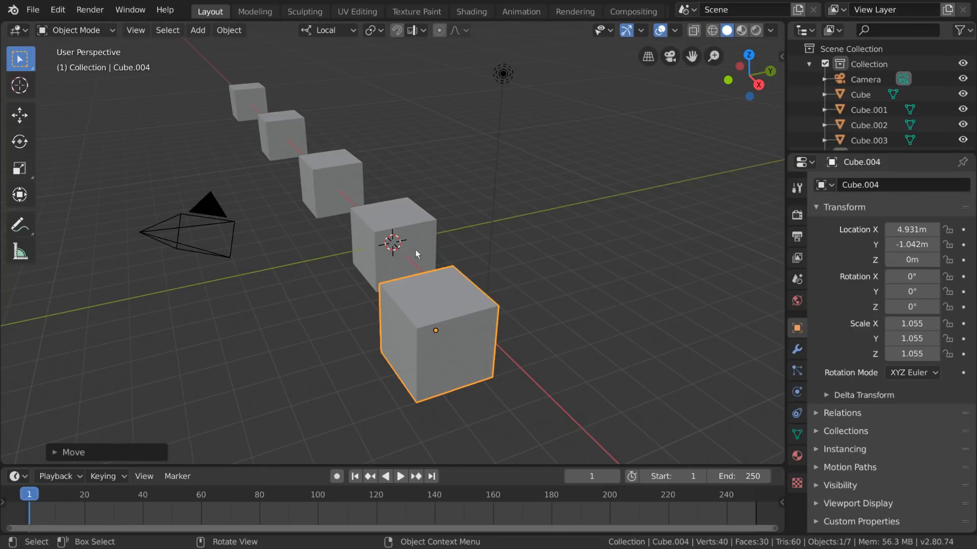
Move the front cube along its local Y axis to about Y 0.046 m, roughly in line with the row of cubes.
key("g")
key("y")
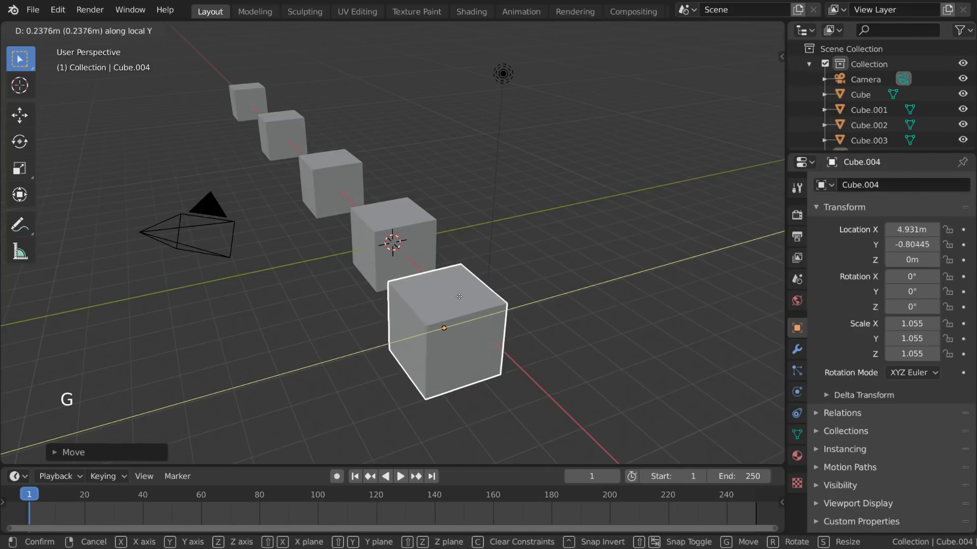
left_click(486, 290)
mouse_move(484, 291)
middle_mouse_down()
mouse_move(495, 275)
mouse_move(481, 275)
mouse_move(484, 258)
mouse_move(482, 275)
middle_mouse_up()
key("g")
left_click(484, 274)
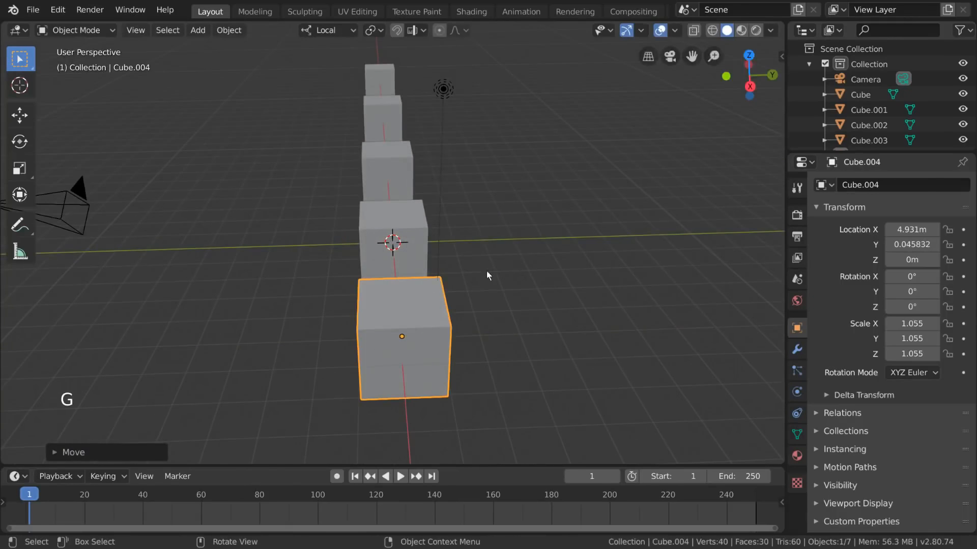
Toggle snapping several times, leave it enabled, and set the snap target to Vertex.
left_click(398, 34)
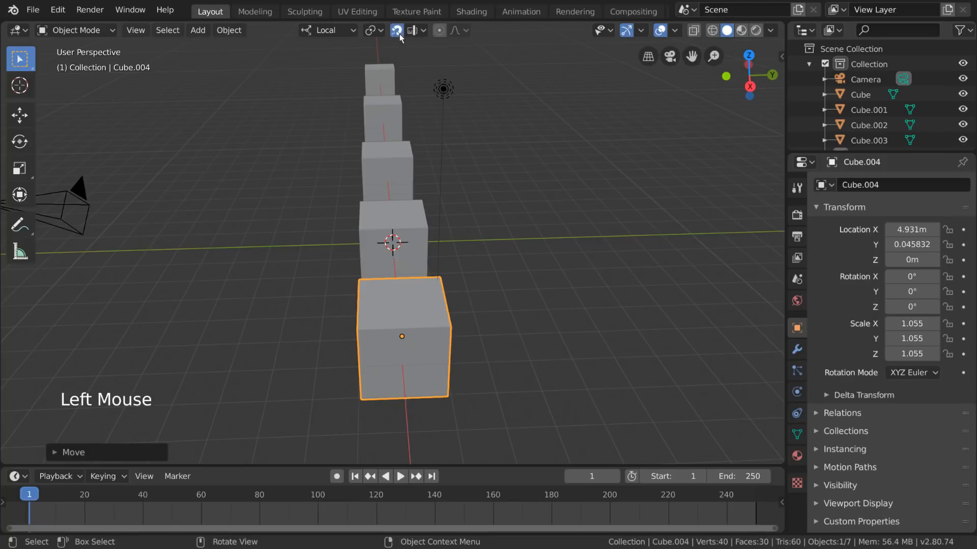
left_click(399, 33)
left_click(398, 33)
key("shift+Tab")
key("shift+Tab")
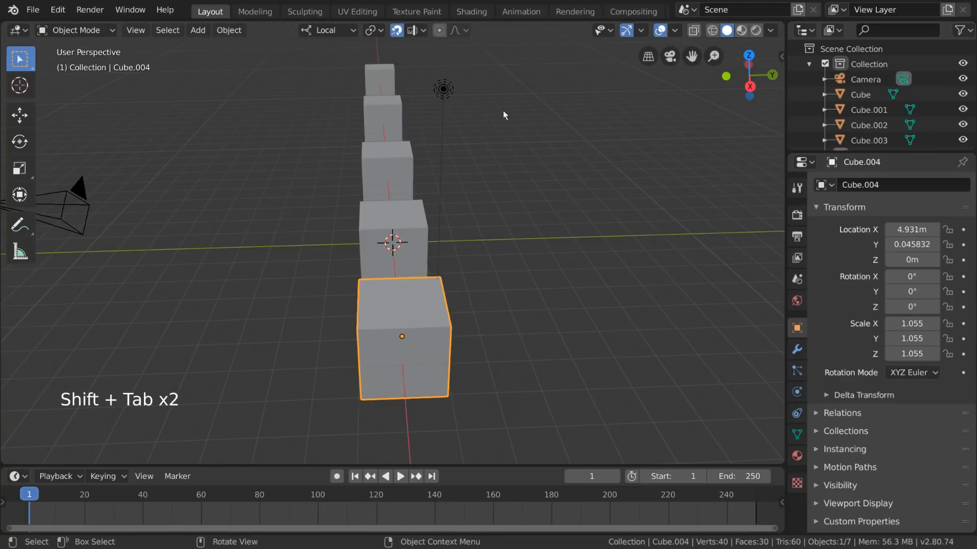
left_click(419, 31)
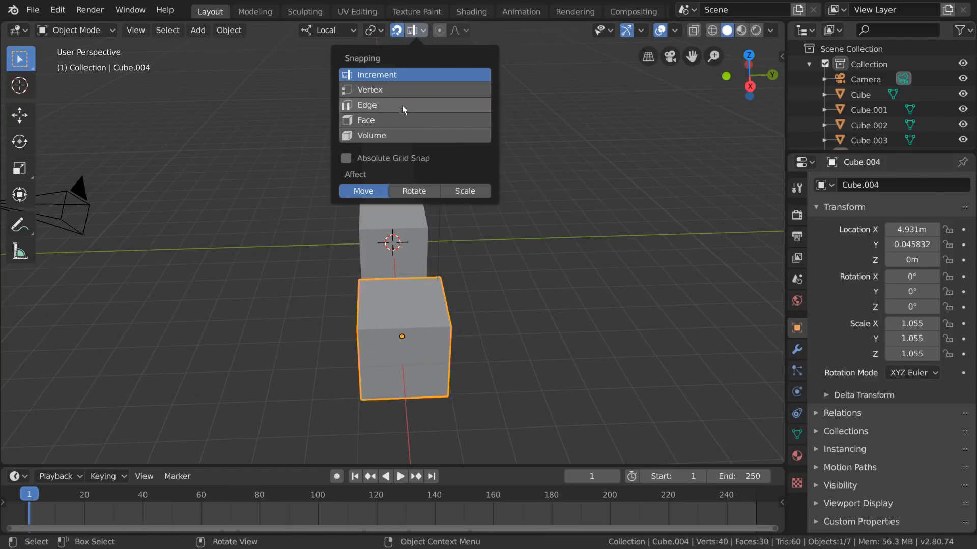
left_click(408, 91)
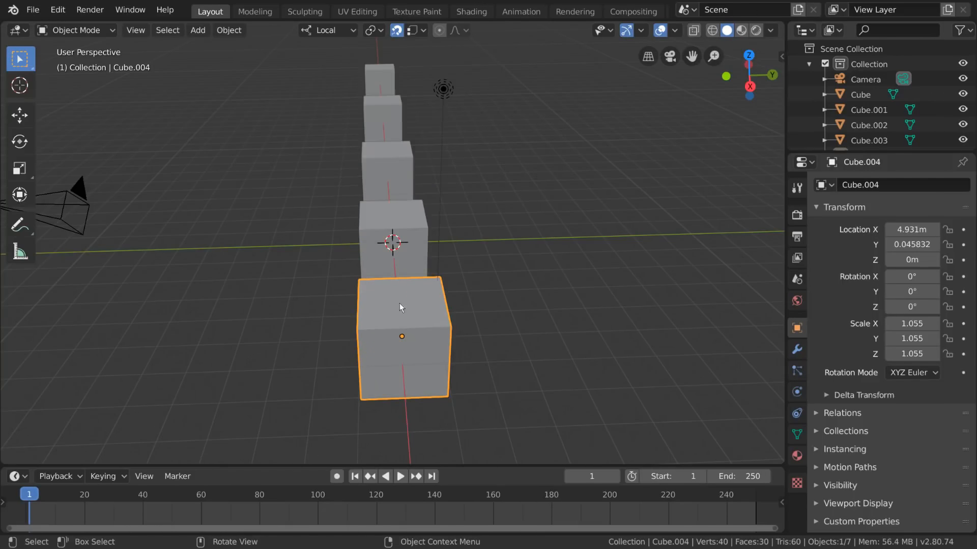
Move the front cube along its local Y axis, snapping it to the row of cubes at Y 0 m.
key("g")
key("y")
key("ctrl")
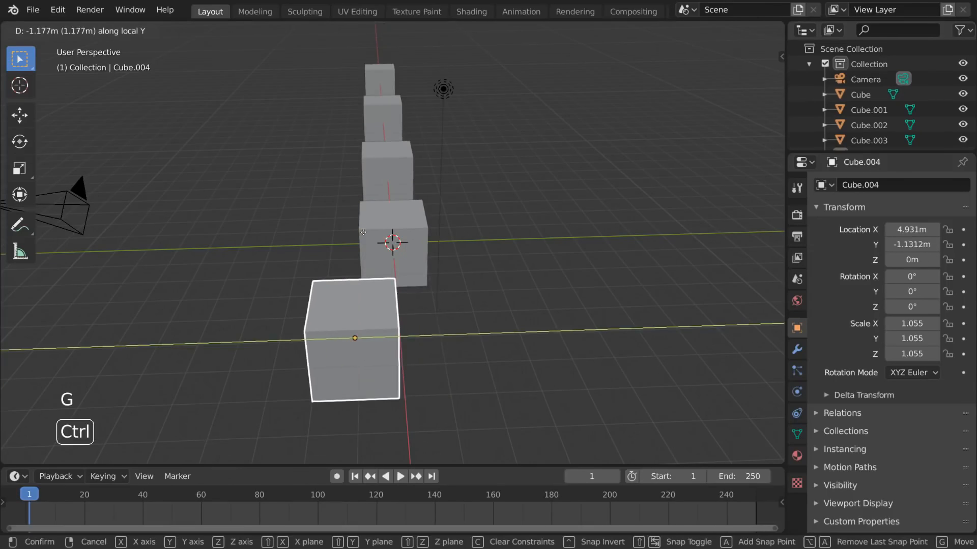
left_click(363, 230)
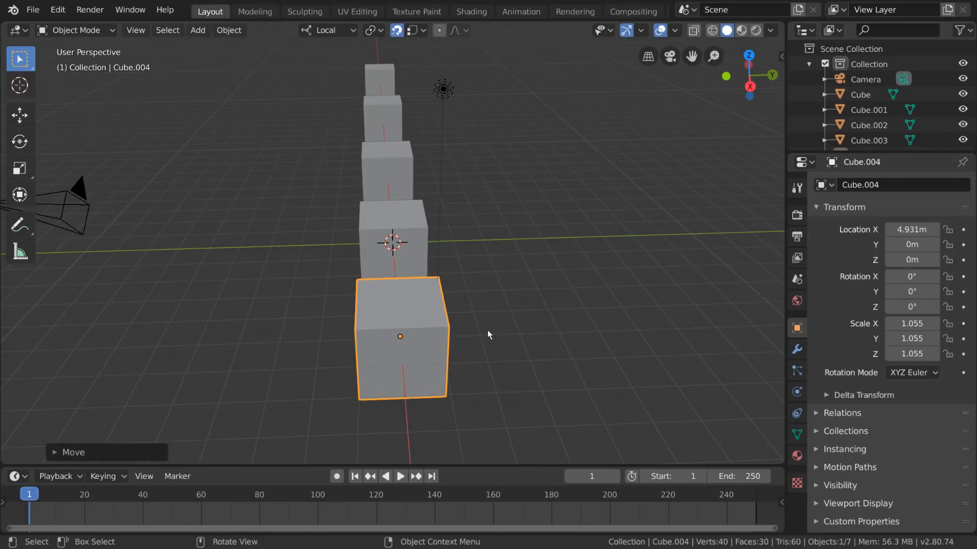
middle_click_drag(490, 331, 509, 300)
left_click(407, 232)
left_click(324, 196)
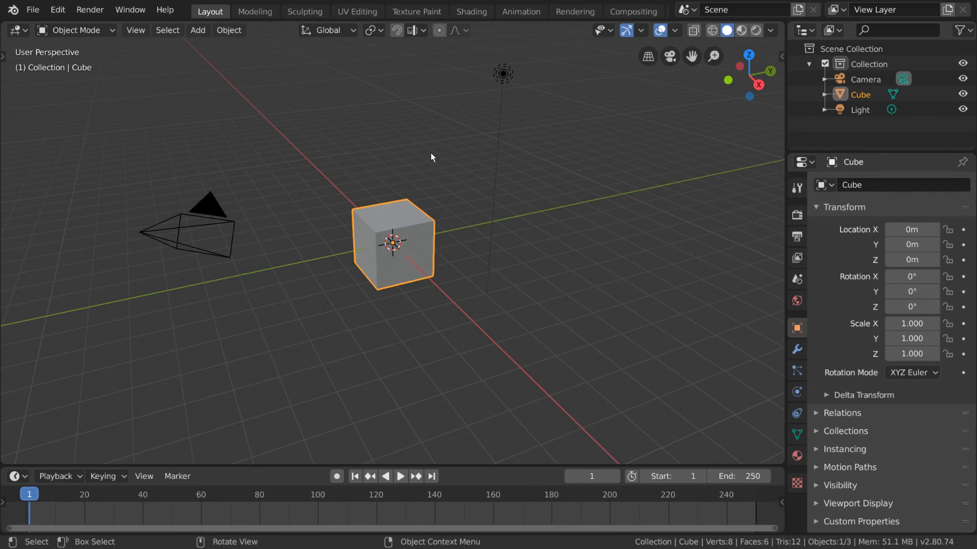
Add a Torus mesh to the scene.
left_click(198, 31)
mouse_move(206, 49)
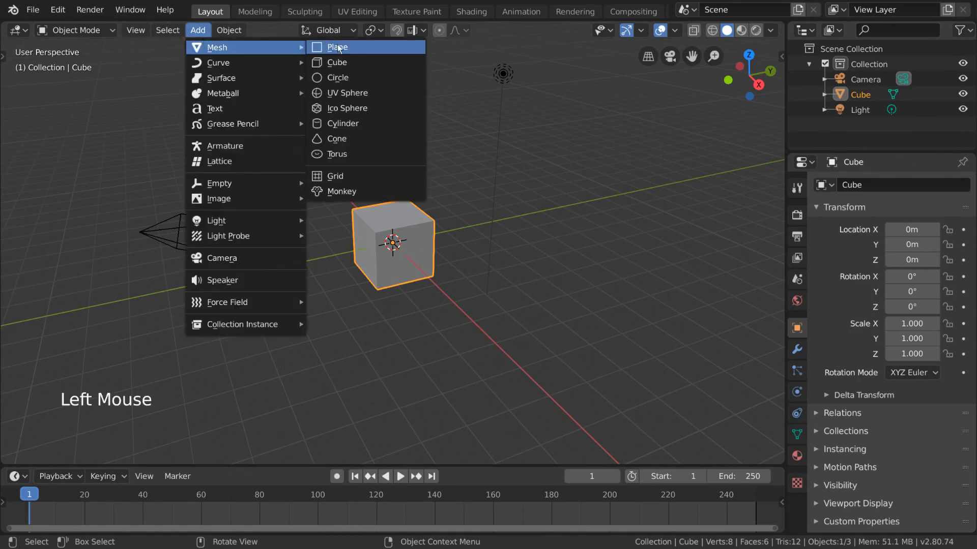
left_click(359, 155)
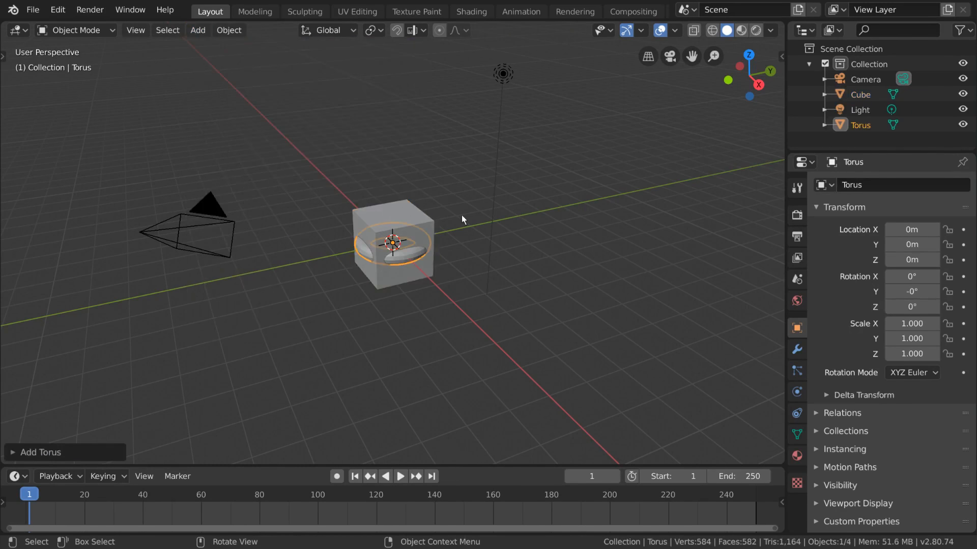
Add a Monkey mesh to the scene.
key("shift+a")
left_click(198, 30)
mouse_move(223, 49)
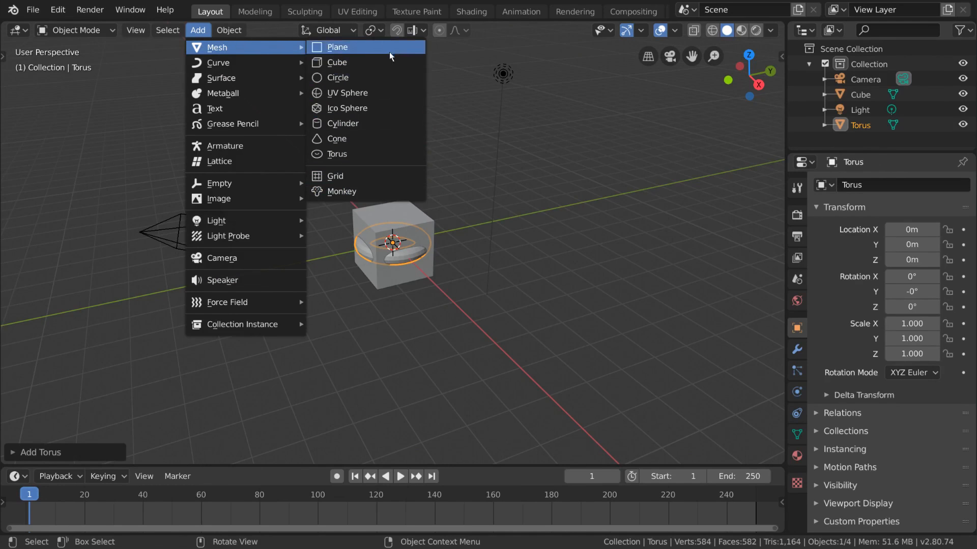
left_click(384, 191)
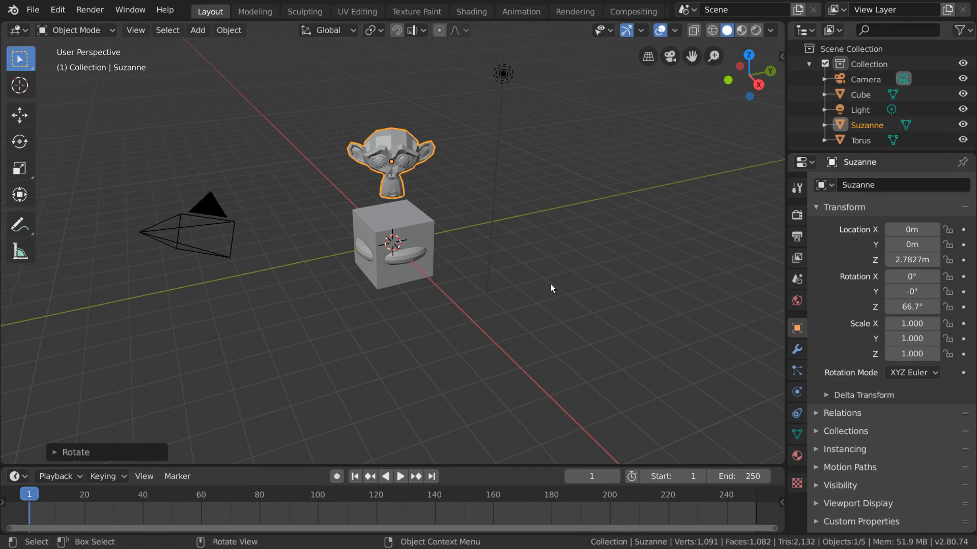
Select the monkey head, delete it, and undo the deletion.
left_click(420, 215)
left_click(416, 154)
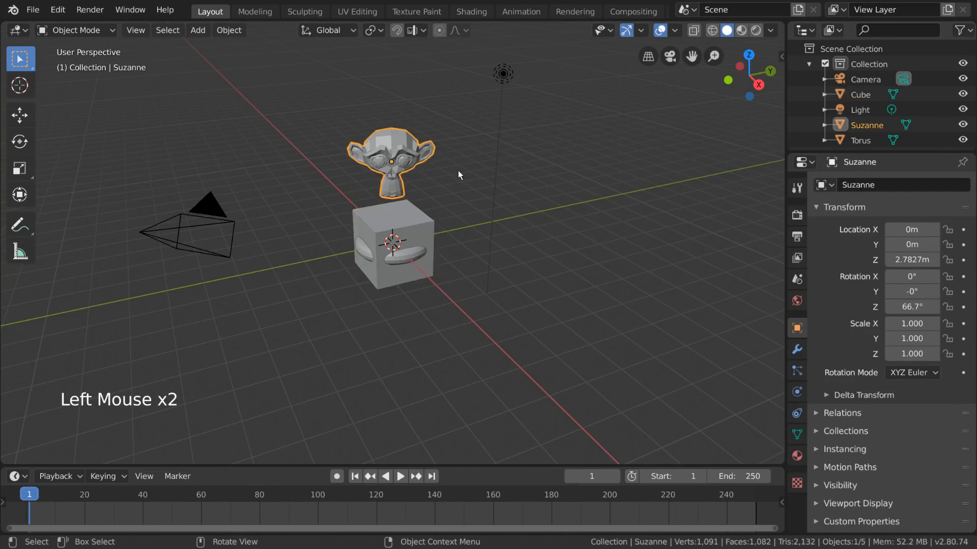
left_click(216, 32)
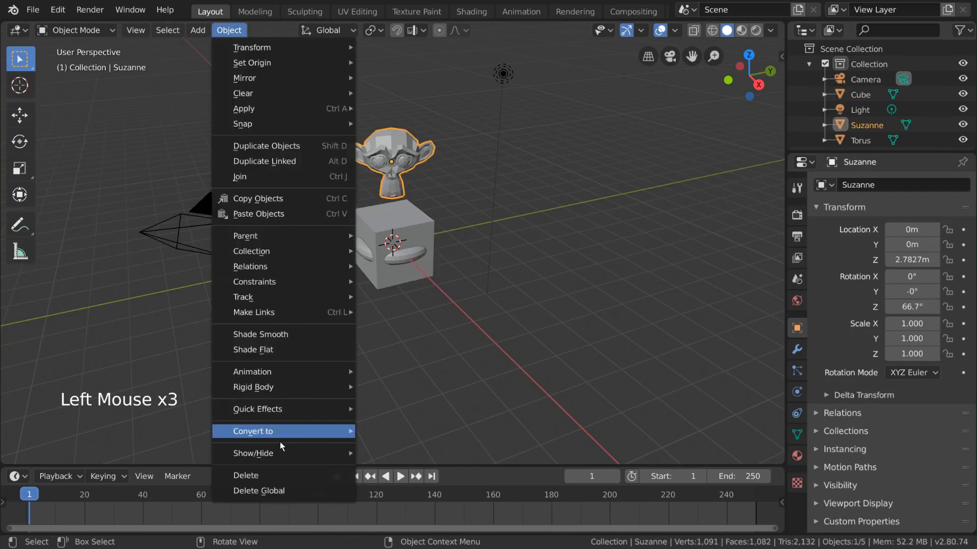
left_click(285, 475)
key("ctrl+z")
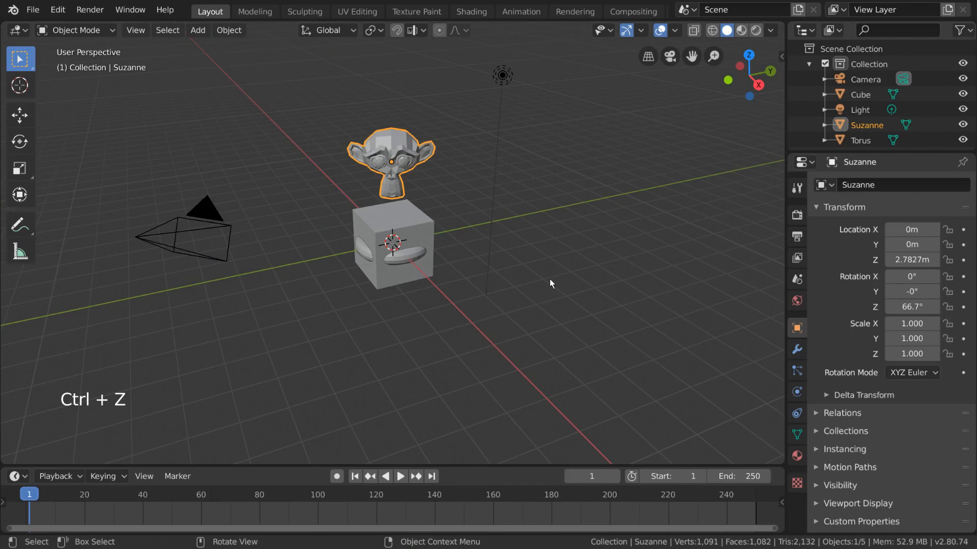
Delete the monkey head, the cube and the torus one after another.
key("Delete")
left_click(432, 232)
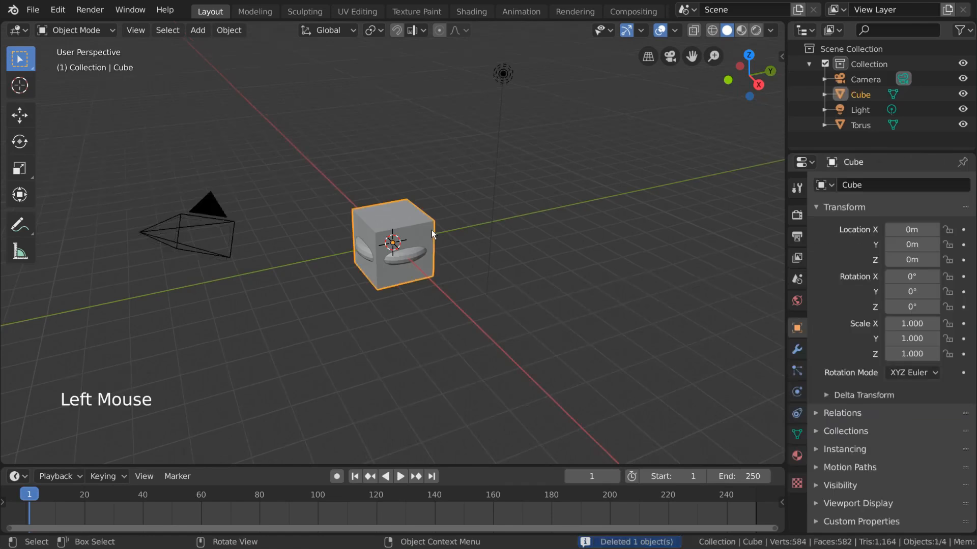
key("x")
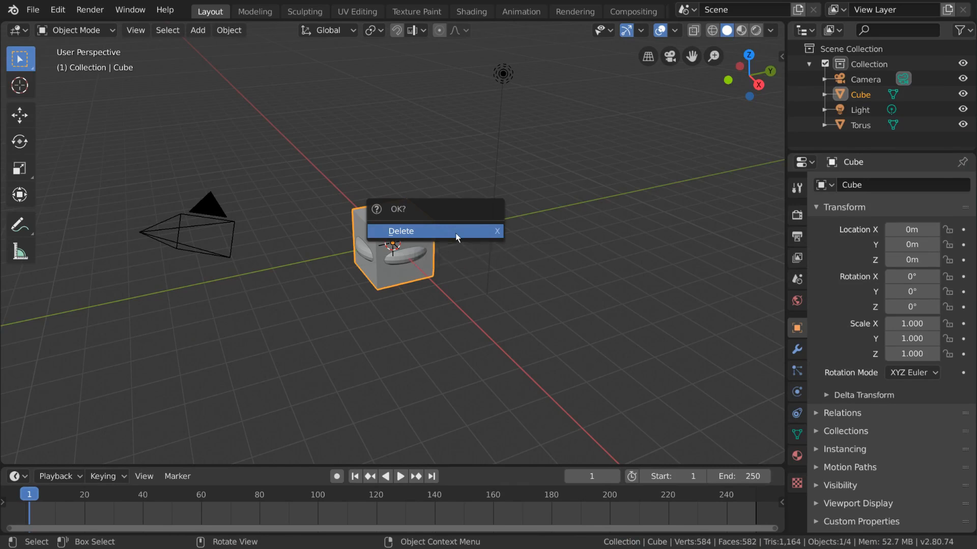
left_click(456, 233)
left_click(423, 245)
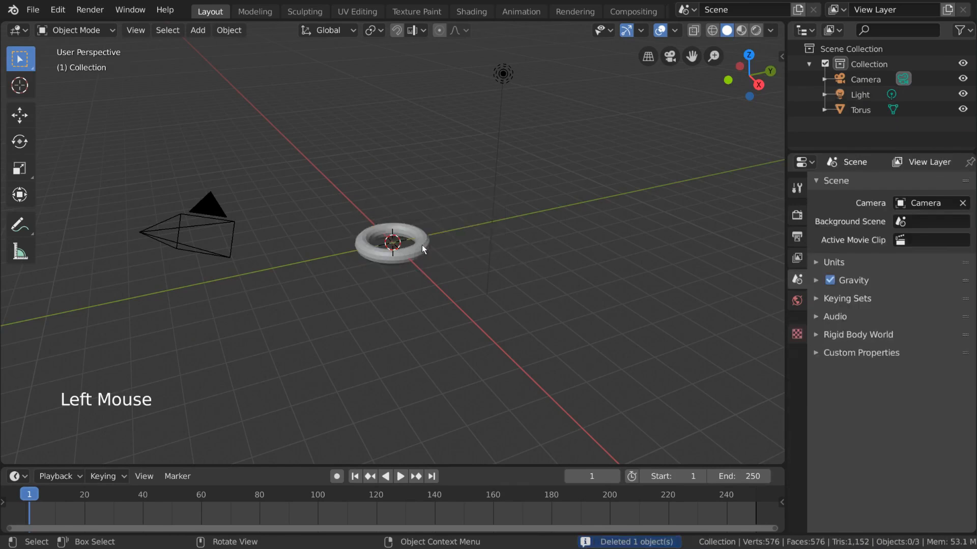
key("Delete")
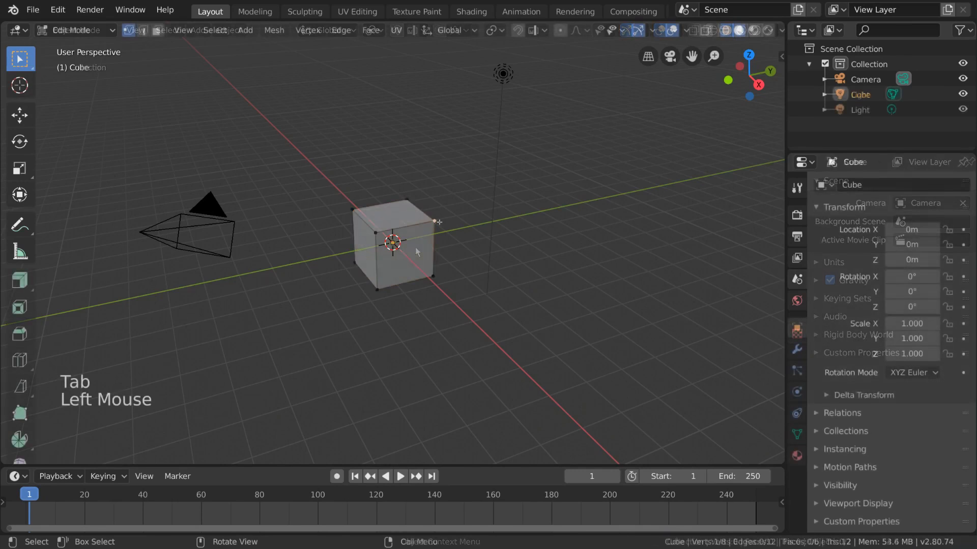
Delete one upper corner vertex of the cube with the Vertices option, and undo the deletion.
key("shift")
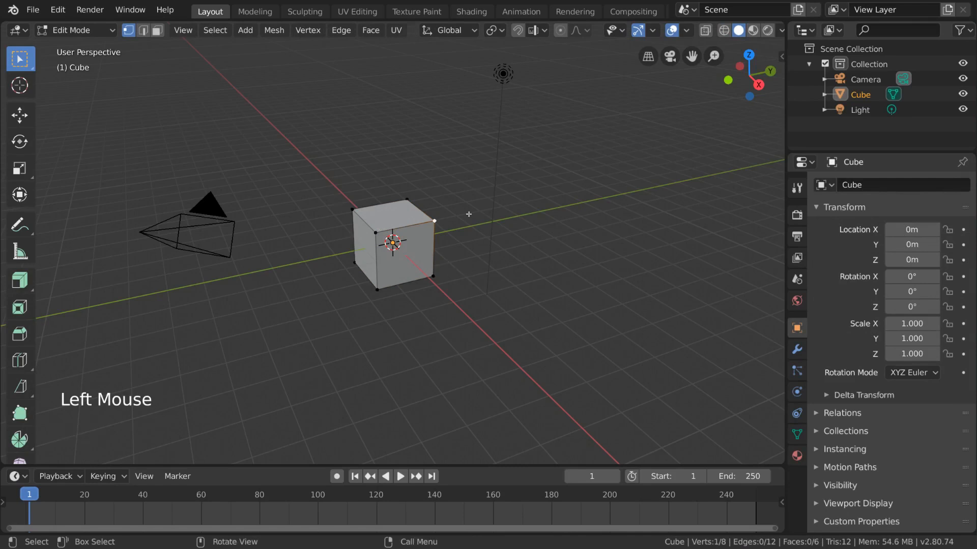
key("x")
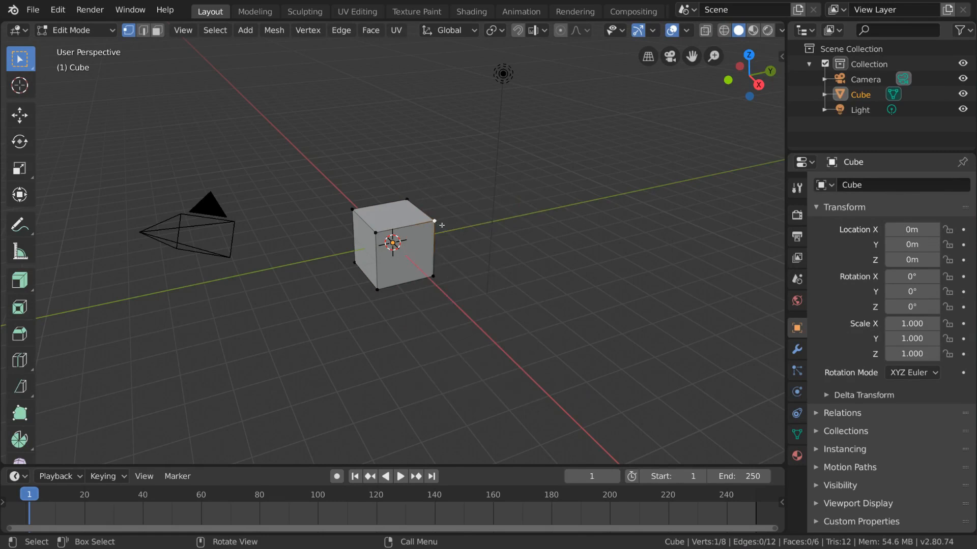
left_click(431, 278)
left_click(435, 220)
key("x")
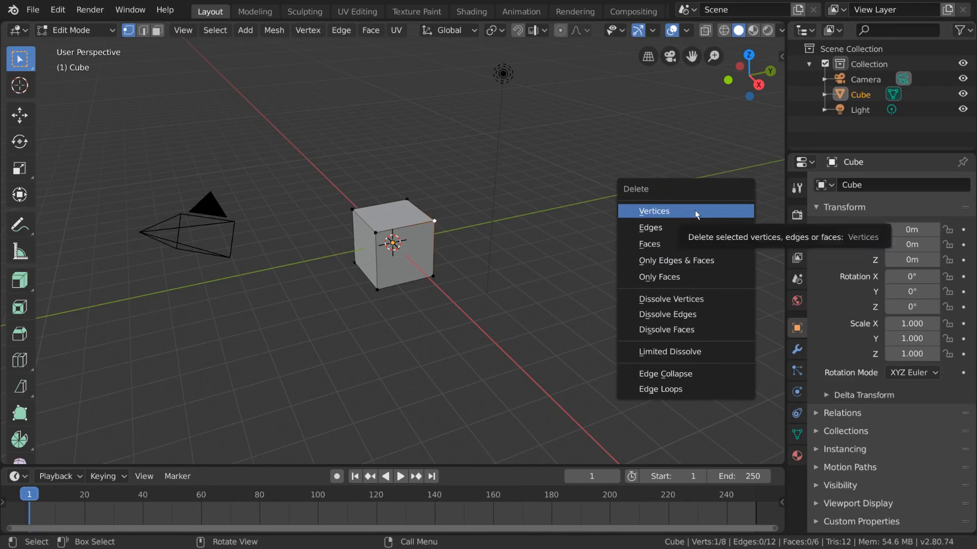
left_click(695, 210)
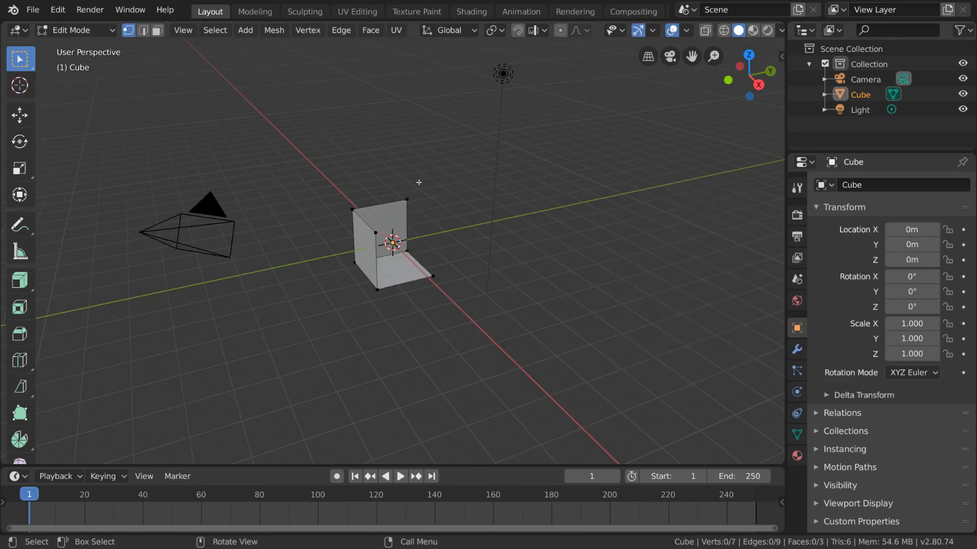
key("ctrl+z")
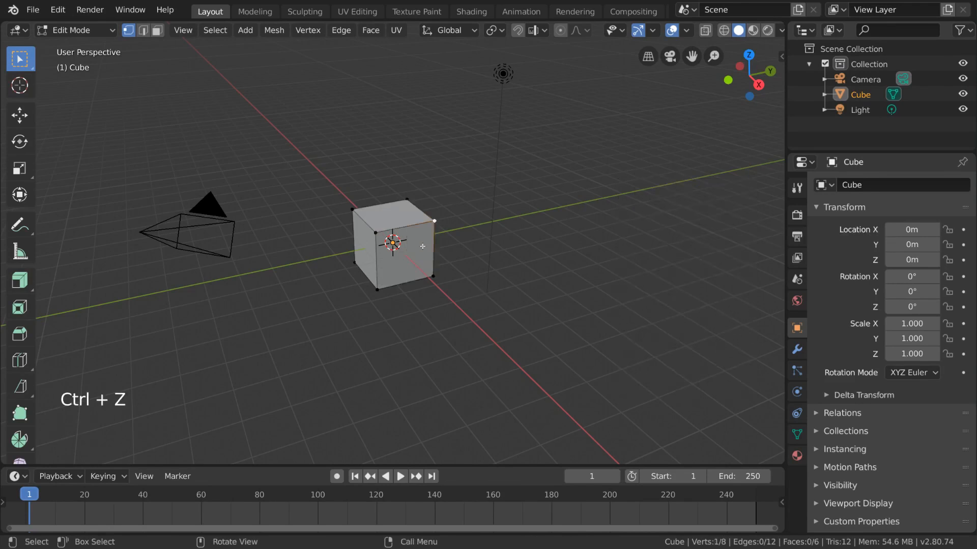
Select the four vertices of the cube's front face, delete them with the Edges option, and undo the deletion.
left_click(376, 234, "shift")
left_click(378, 288, "shift")
left_click(433, 276, "shift")
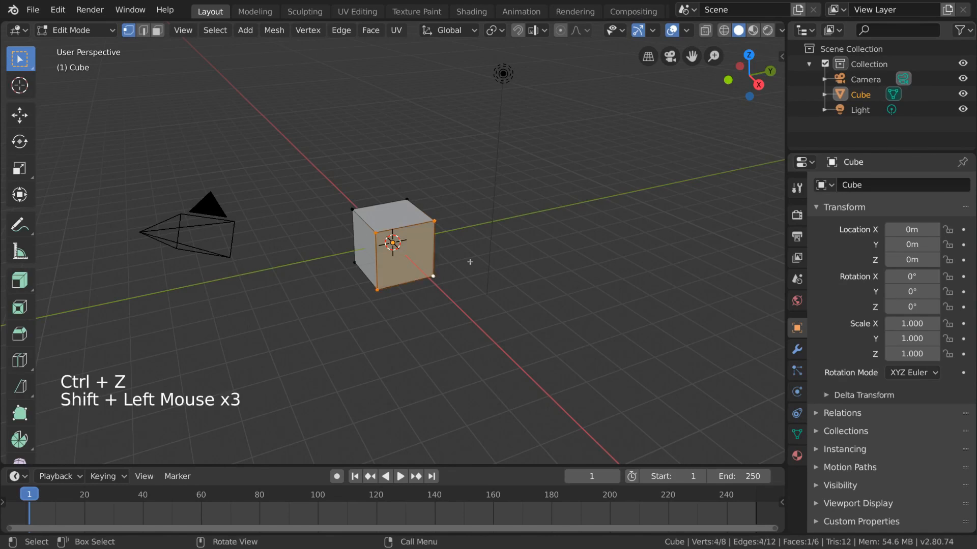
key("x")
left_click(590, 189)
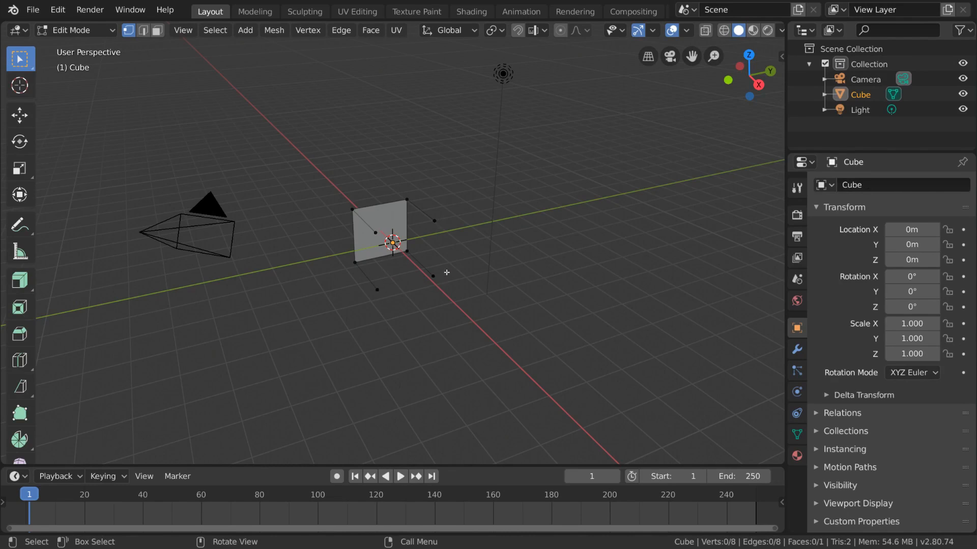
key("ctrl+z")
Delete the selected front face with the Faces option, and undo the deletion.
key("x")
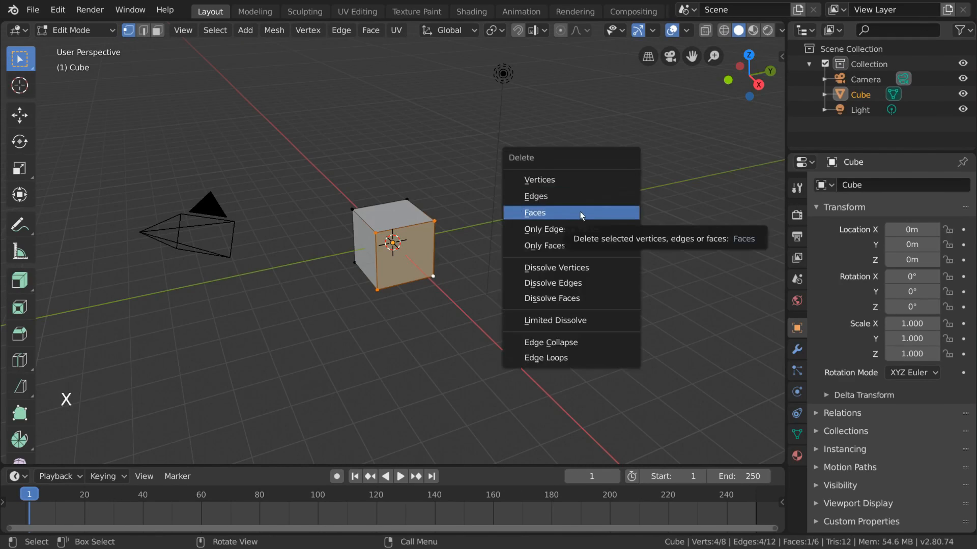
left_click(580, 211)
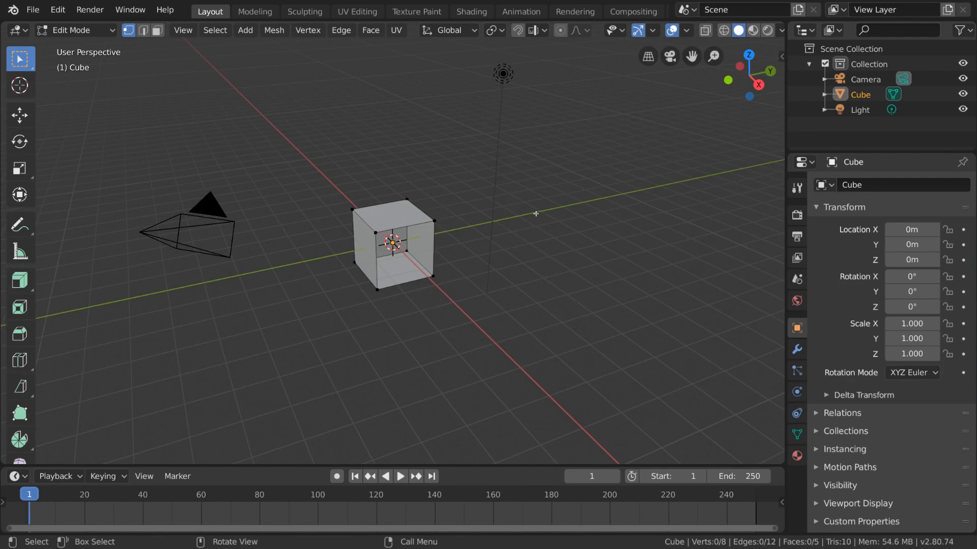
key("ctrl+z")
Select the whole cube mesh, delete it with Only Edges & Faces, and undo the deletion.
key("x")
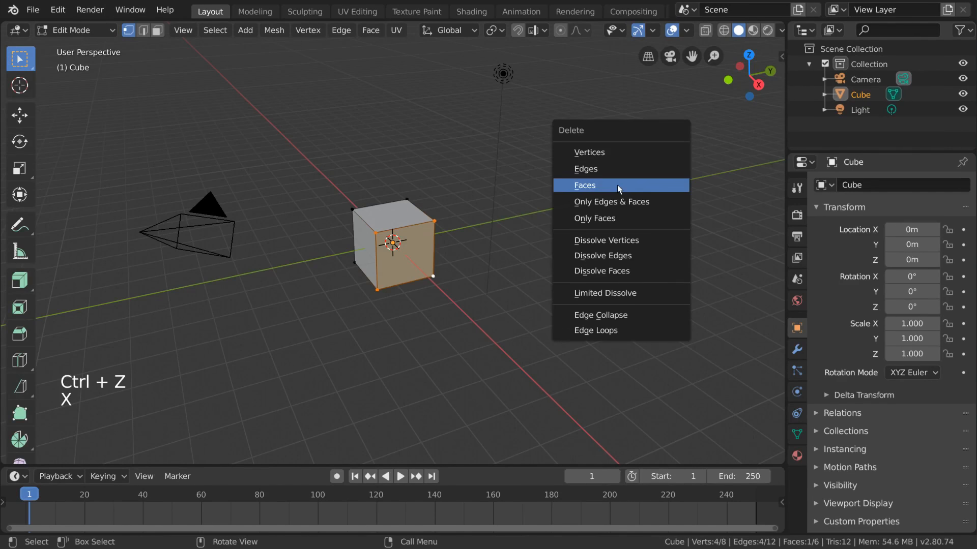
key("a")
key("x")
left_click(652, 214)
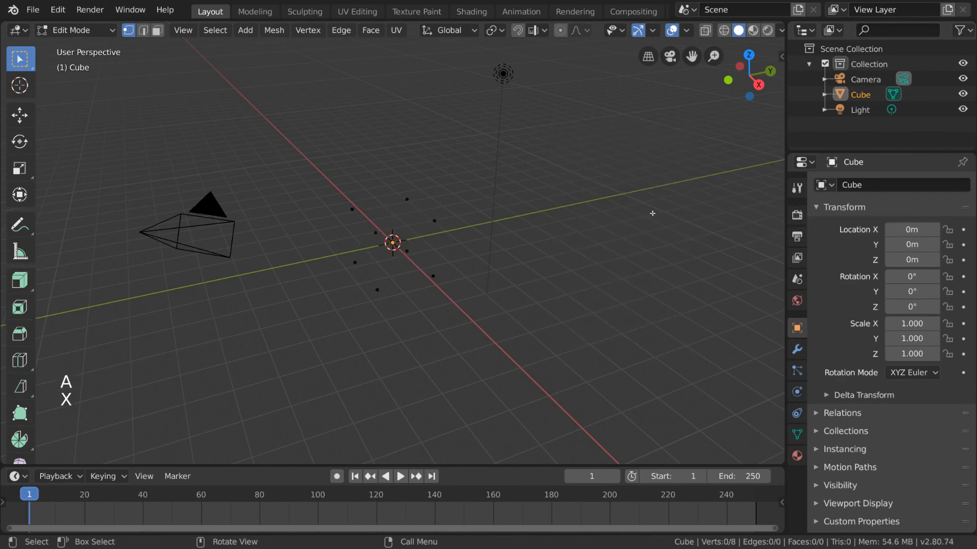
key("a")
key("ctrl+z")
key("ctrl+z")
key("ctrl+z")
Delete the whole cube's faces with Only Faces, select the remaining wireframe, and undo back to the intact cube.
key("x")
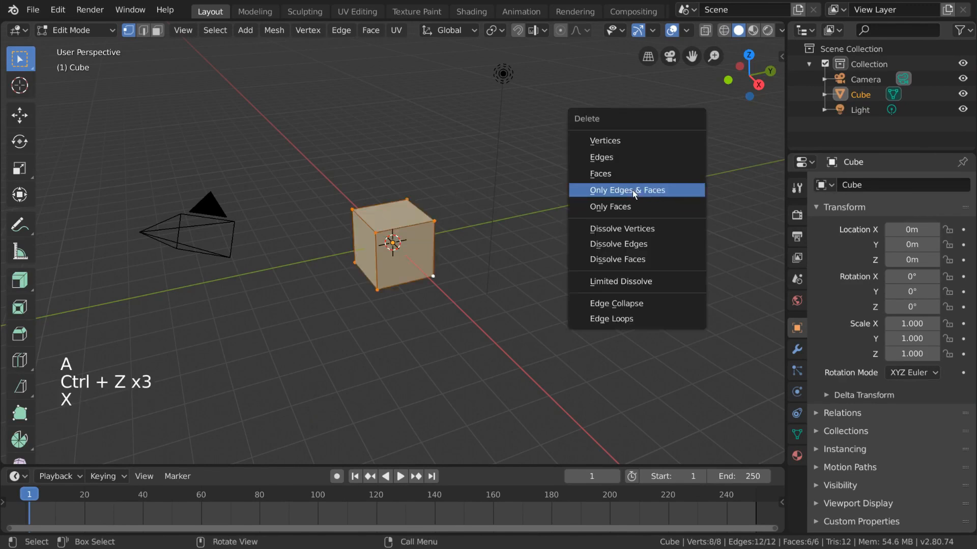
left_click(649, 206)
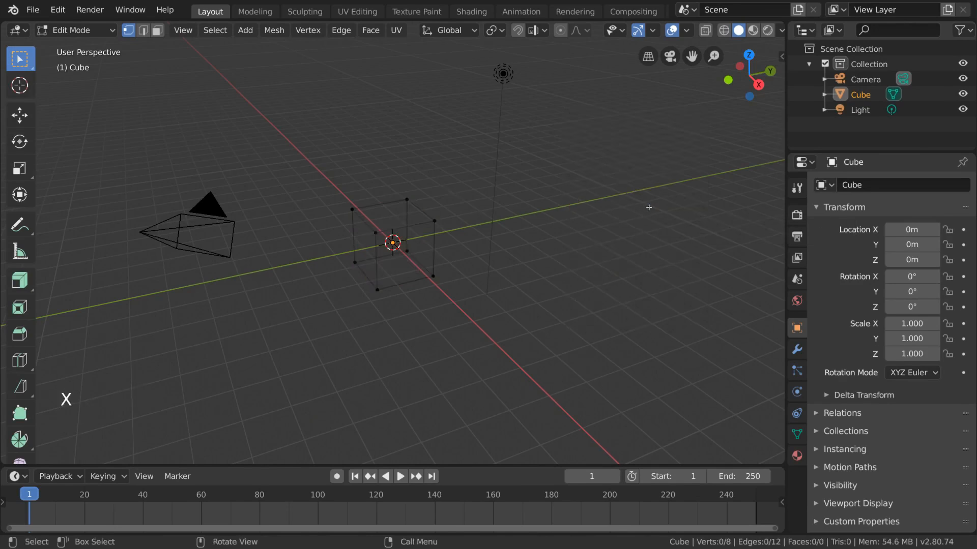
key("a")
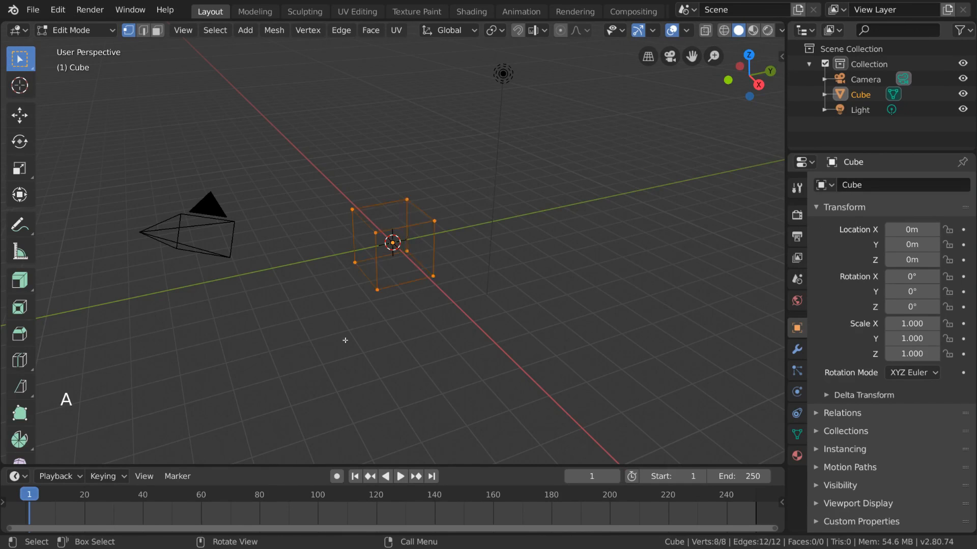
key("ctrl+z")
key("ctrl+z")
key("ctrl+z")
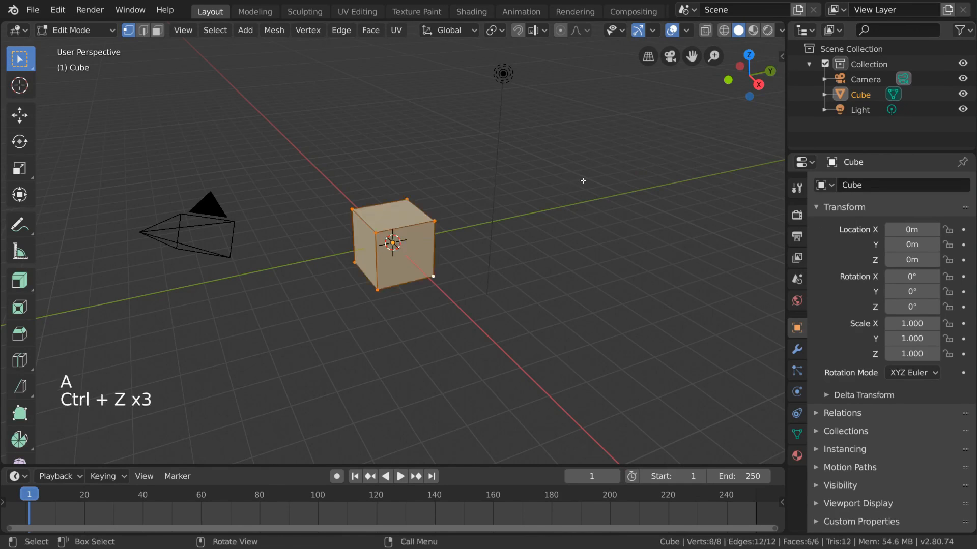
Dissolve the cube's upper front corner vertex with Dissolve Vertices, inspect the mesh, and undo the dissolve.
left_click(435, 222)
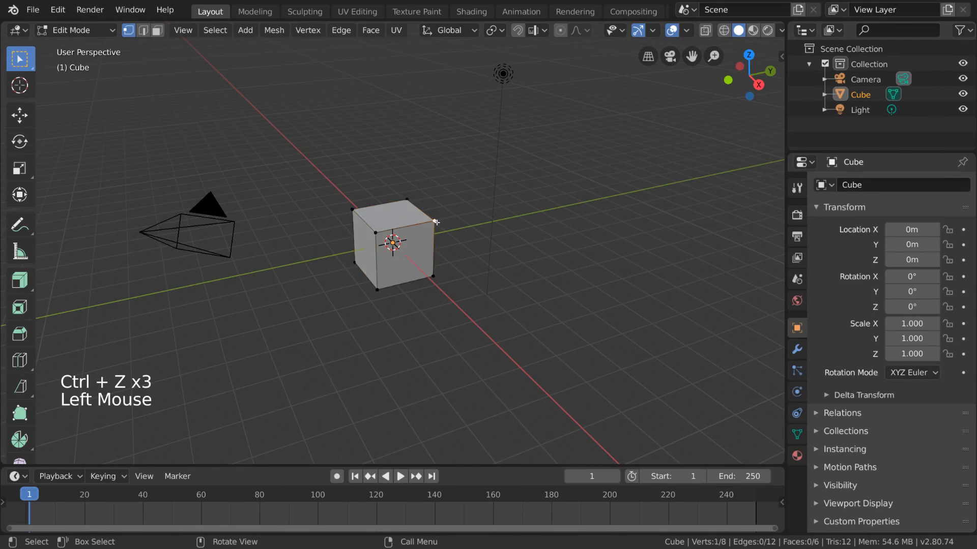
left_click(375, 232)
key("x")
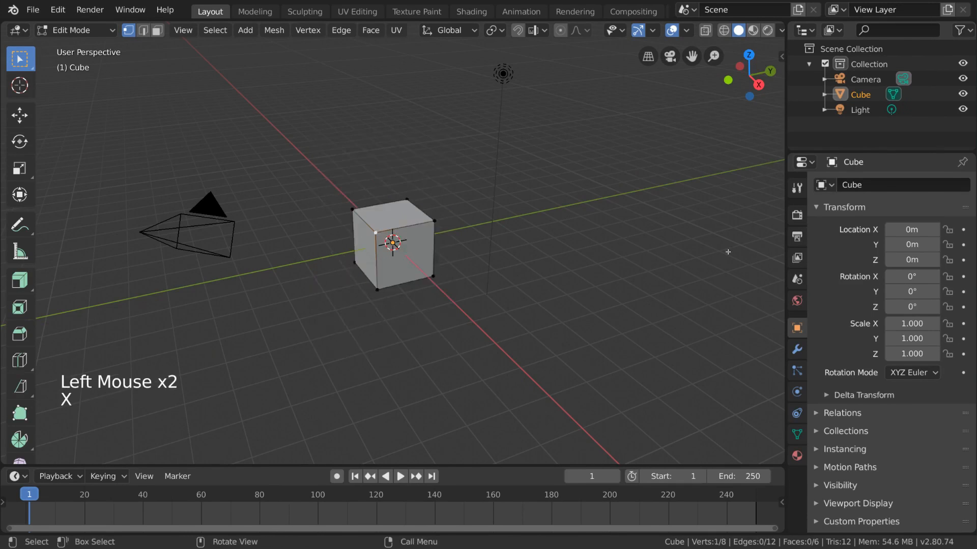
key("x")
left_click(650, 204)
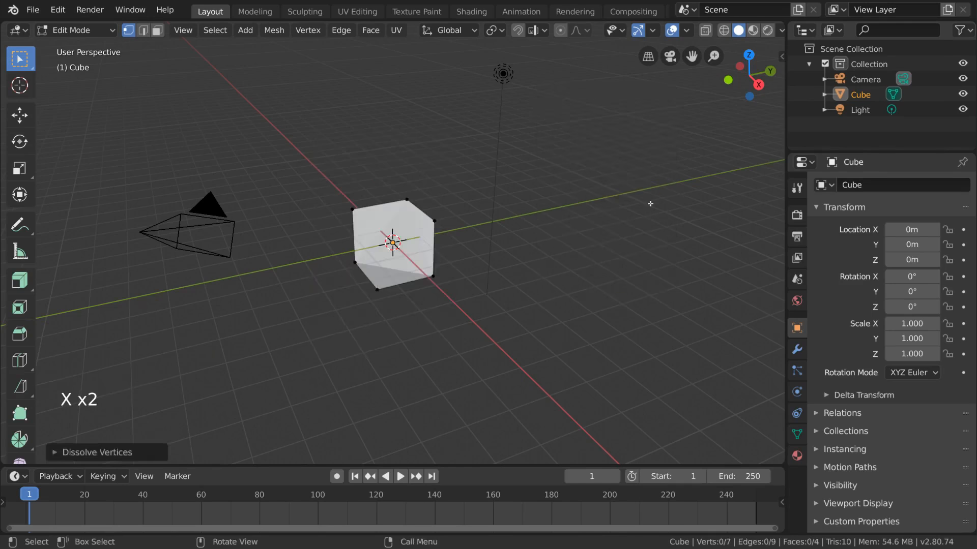
scroll(375, 270, "up", 6)
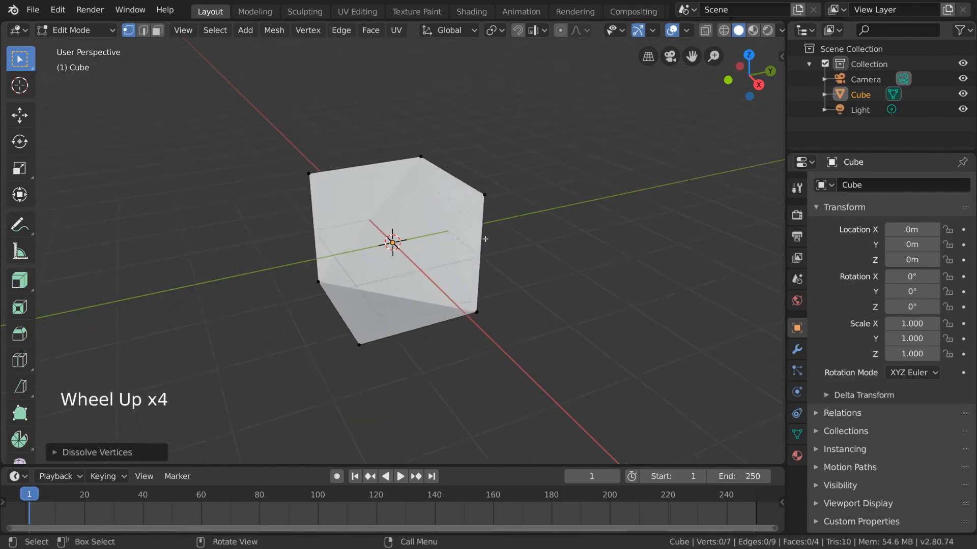
middle_click_drag(376, 269, 533, 227)
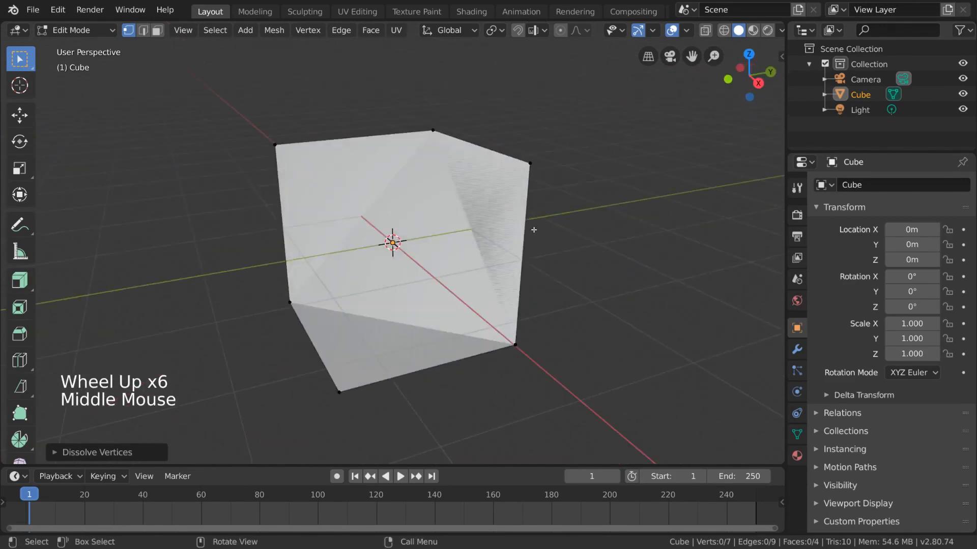
key("ctrl+z")
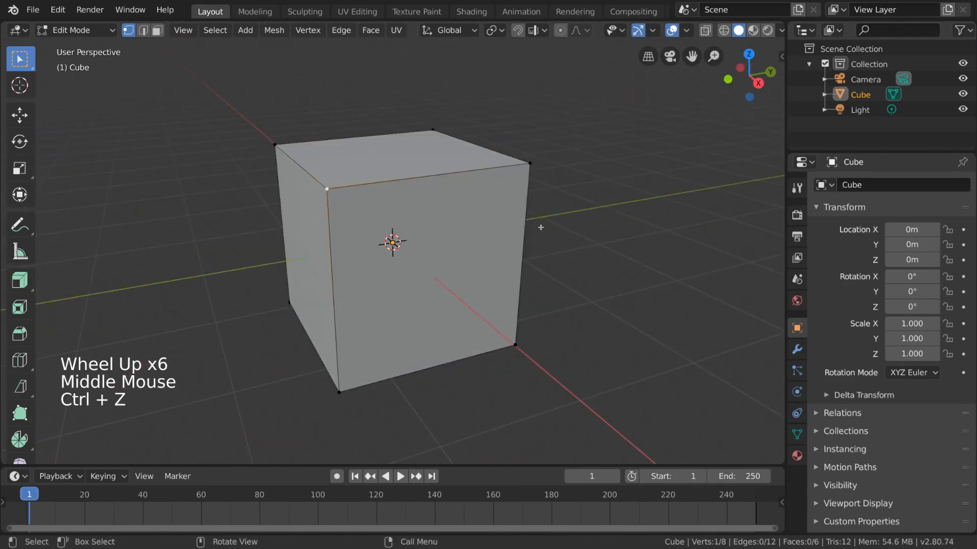
Add a centred vertical loop cut through the cube and remove it with Dissolve Edges.
key("ctrl+r")
left_click(371, 151)
right_click(394, 151)
middle_click_drag(395, 151, 549, 202)
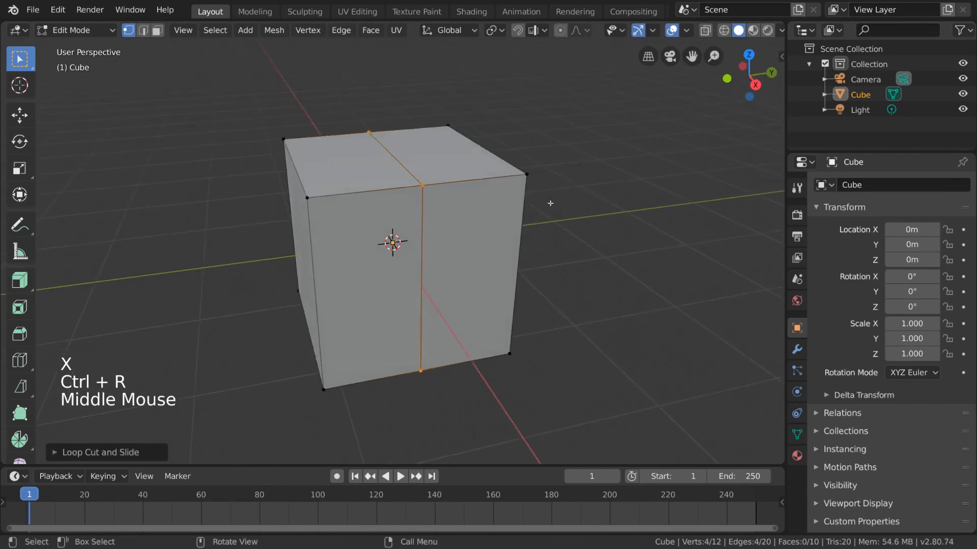
key("x")
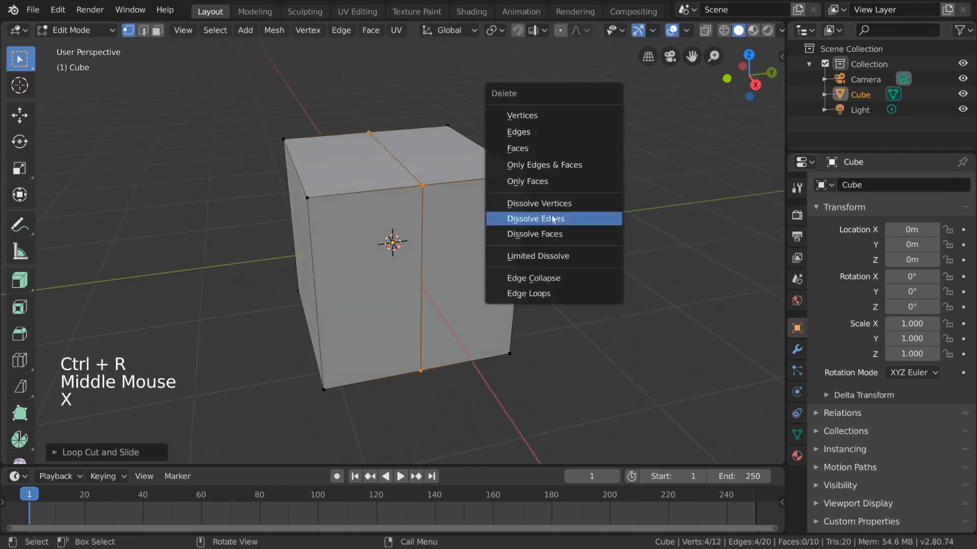
left_click(553, 219)
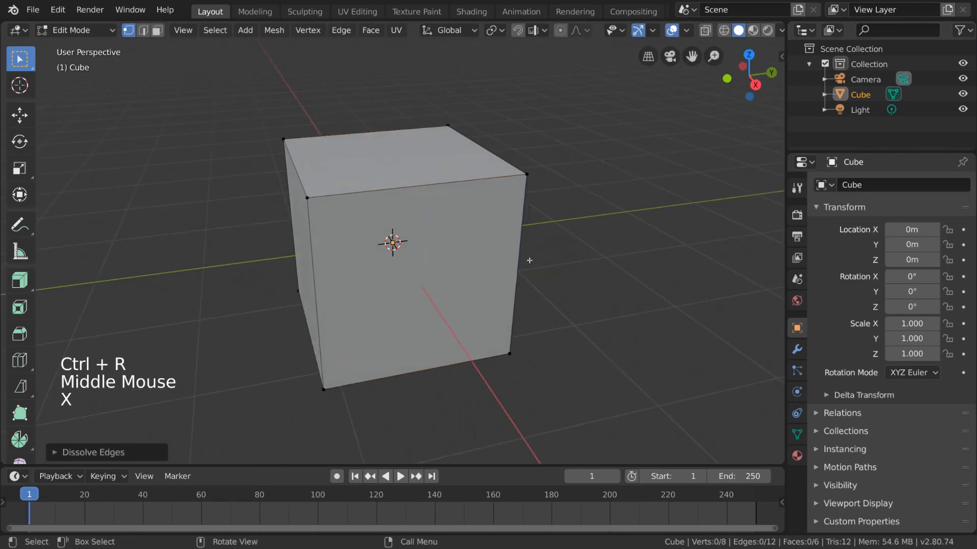
scroll(593, 202, "down", 1)
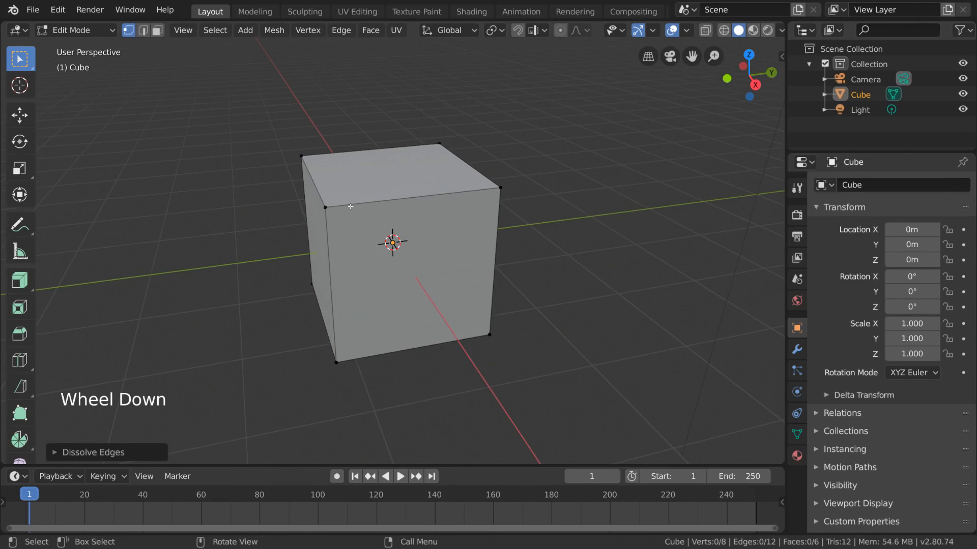
Select the upper edge of the cube's side face, apply Edge Collapse to it, and undo the collapse.
left_click(325, 207)
left_click(306, 157, "shift")
middle_click_drag(306, 157, 335, 162)
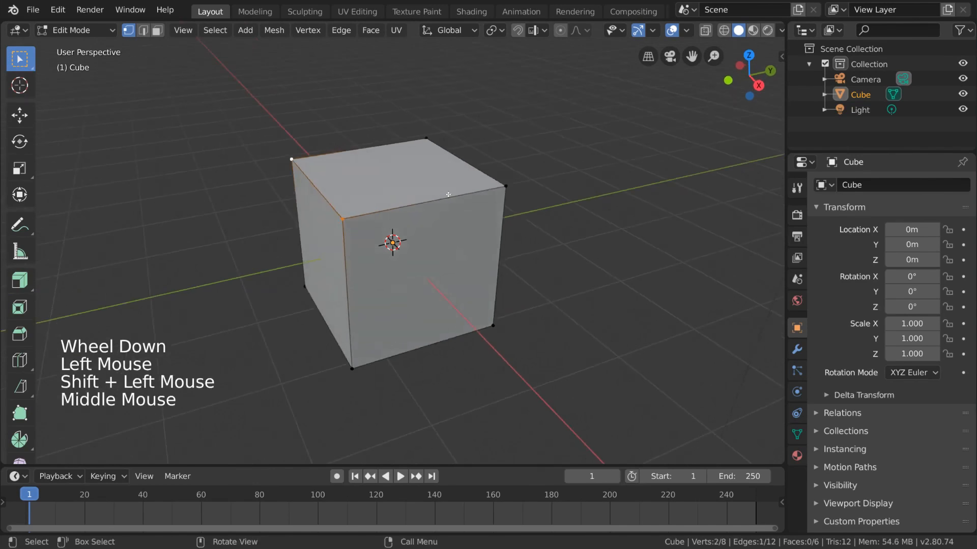
key("x")
left_click(474, 252)
middle_click_drag(479, 246, 448, 201)
key("ctrl+z")
Add a centred vertical loop cut, select the four vertices of the adjacent side face, and delete them with Edge Loops.
key("ctrl+r")
left_click(471, 202)
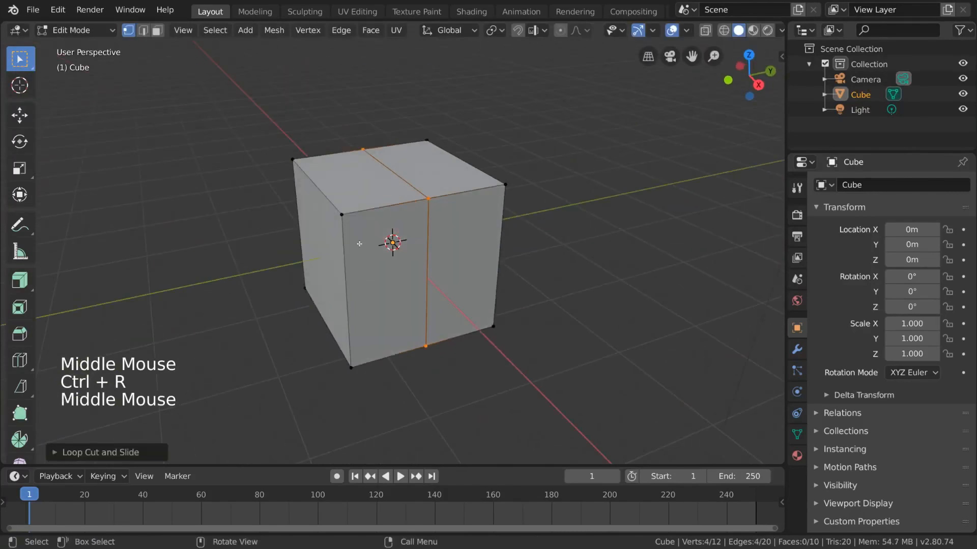
left_click(341, 215)
left_click(308, 170, "shift")
left_click(313, 322, "shift")
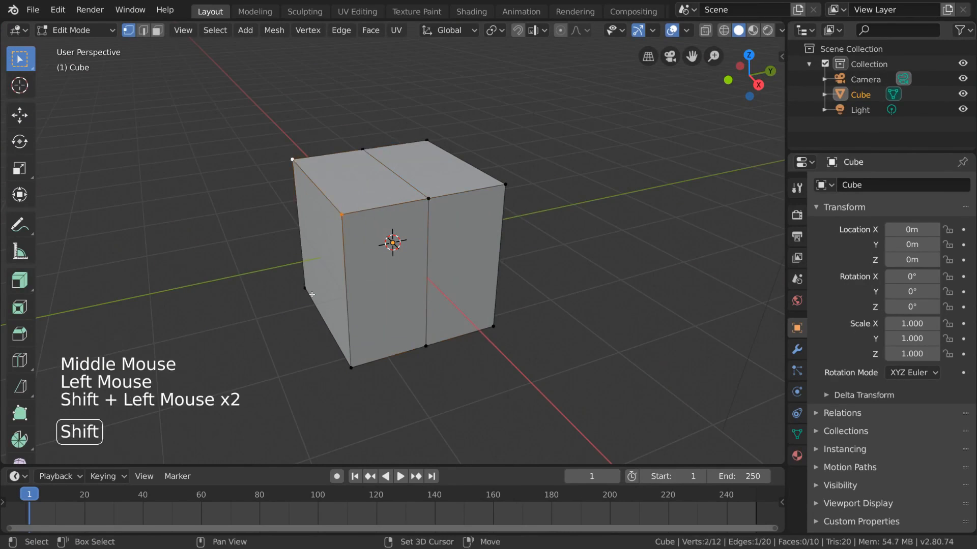
left_click(347, 364, "shift")
key("x")
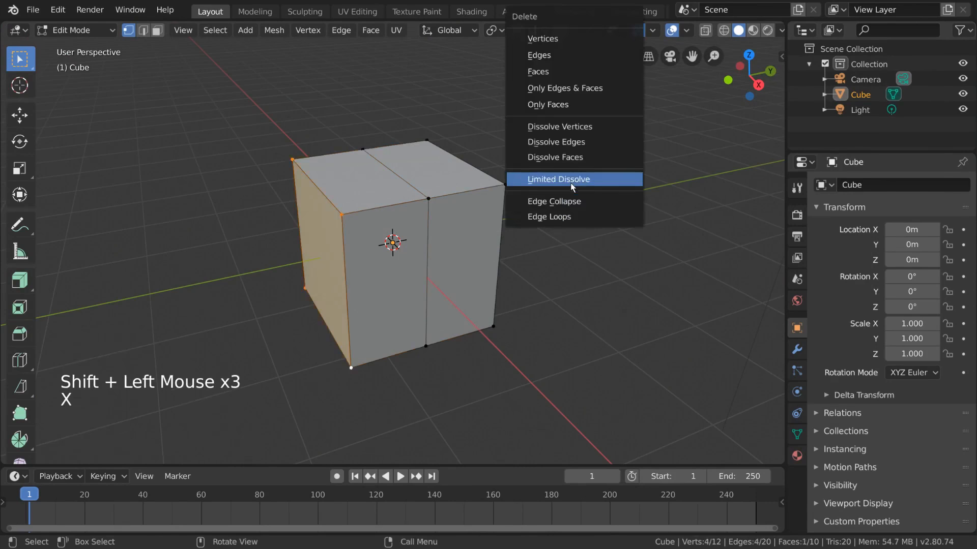
left_click(573, 217)
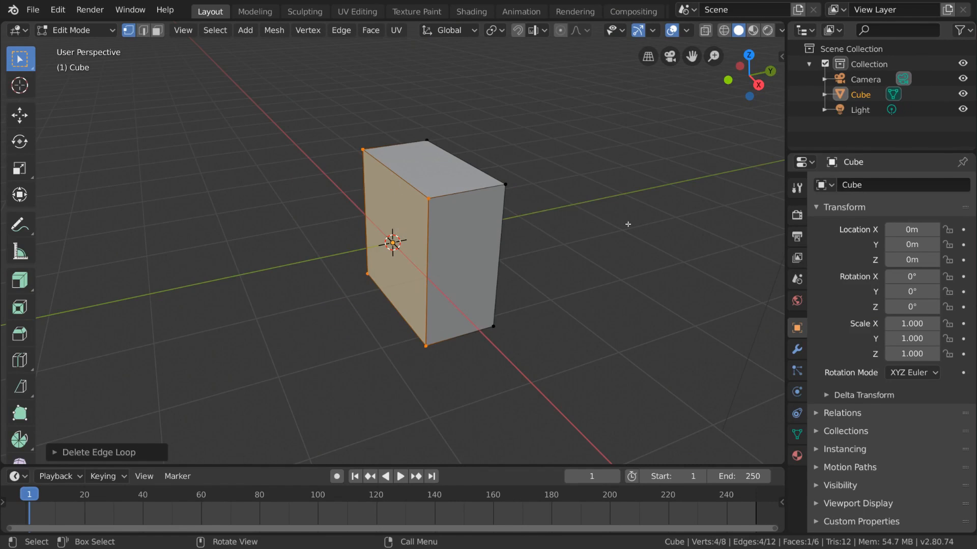
Undo the edge loop deletion, the side-face vertex selection and the loop cut on the cube.
key("ctrl+z")
key("ctrl+z")
key("ctrl+z")
key("ctrl+z")
key("ctrl+z")
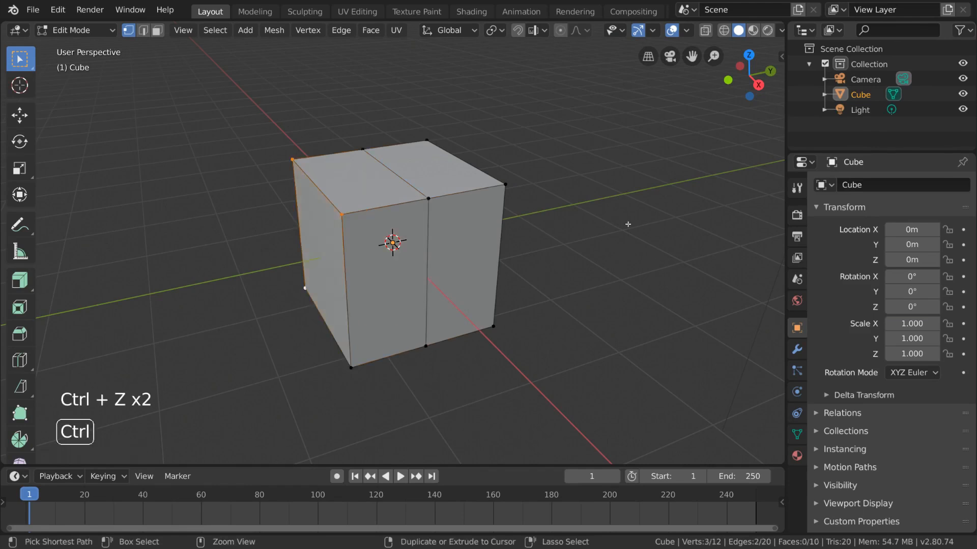
key("ctrl+z")
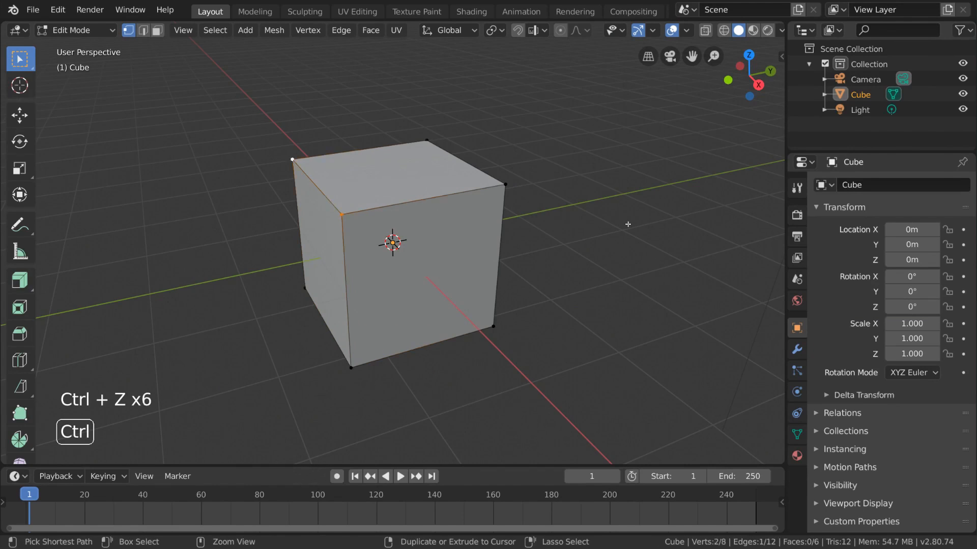
scroll(611, 223, "down", 6)
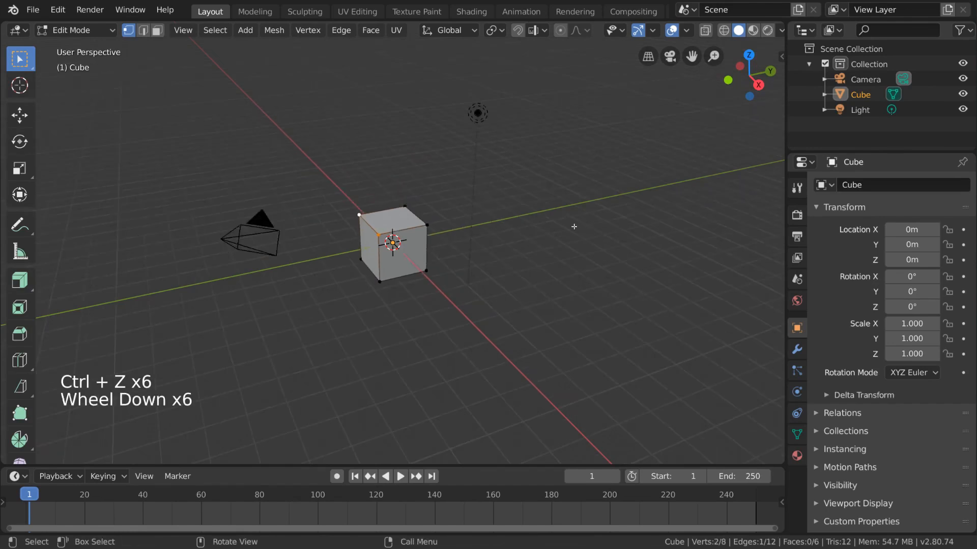